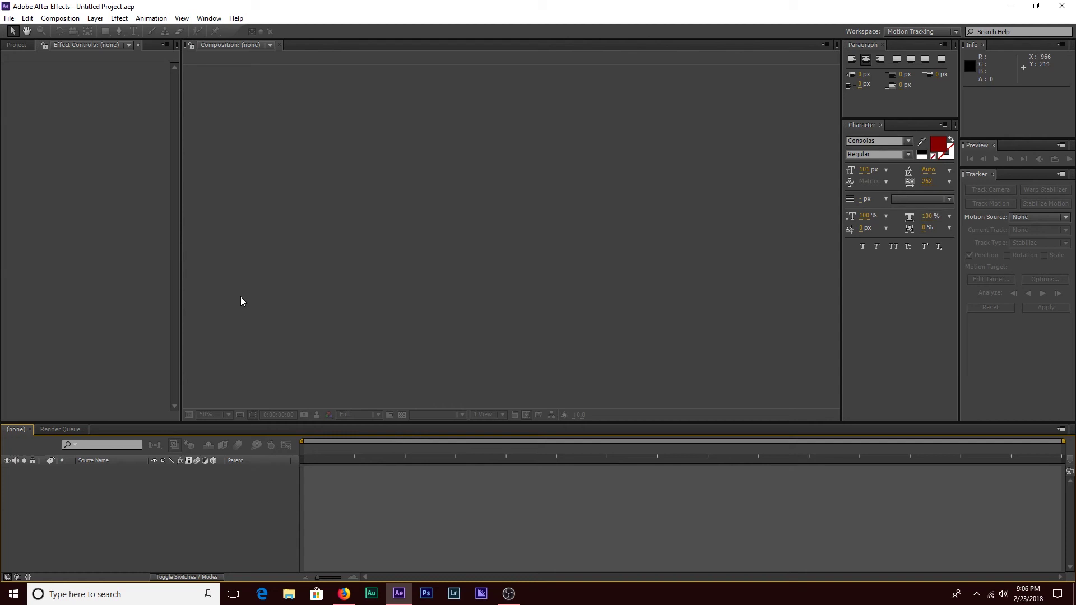
# - Import the MVI_6290.MOV footage from the Gun Shot Effect folder inside Tutorials in the Videos library
pyautogui.click(16, 45)
pyautogui.doubleClick(85, 199)
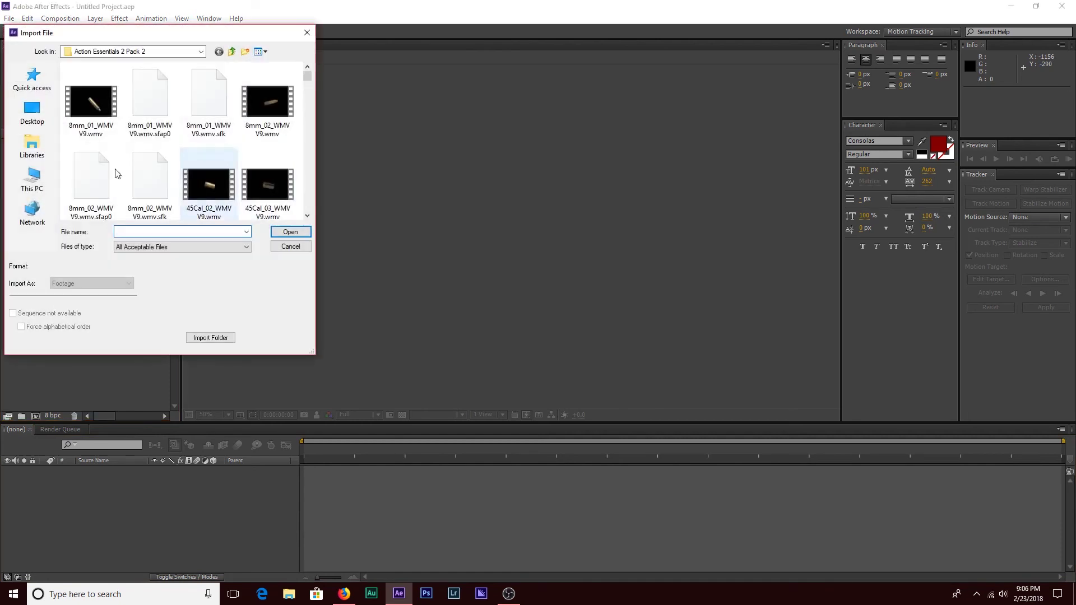
pyautogui.click(29, 154)
pyautogui.doubleClick(224, 136)
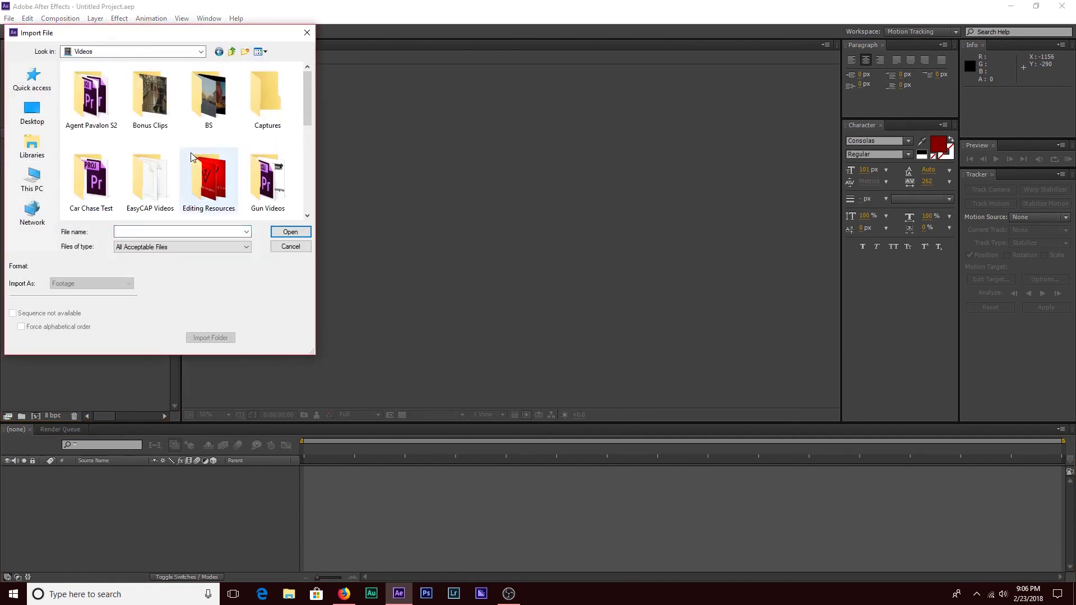
pyautogui.scroll(-3, 190, 152)
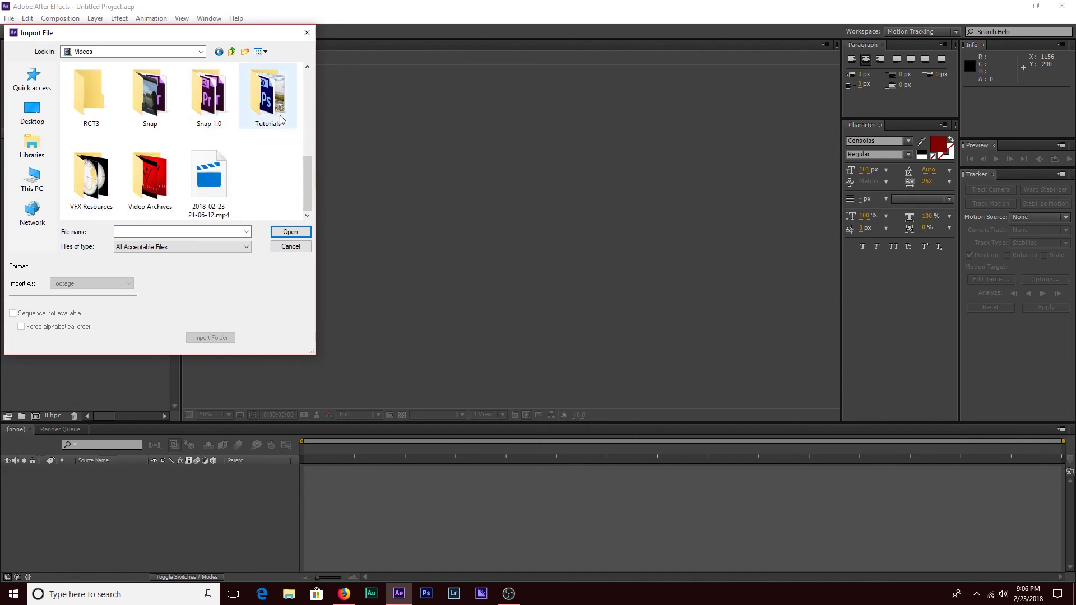
pyautogui.doubleClick(267, 97)
pyautogui.doubleClick(105, 129)
pyautogui.scroll(-3, 161, 147)
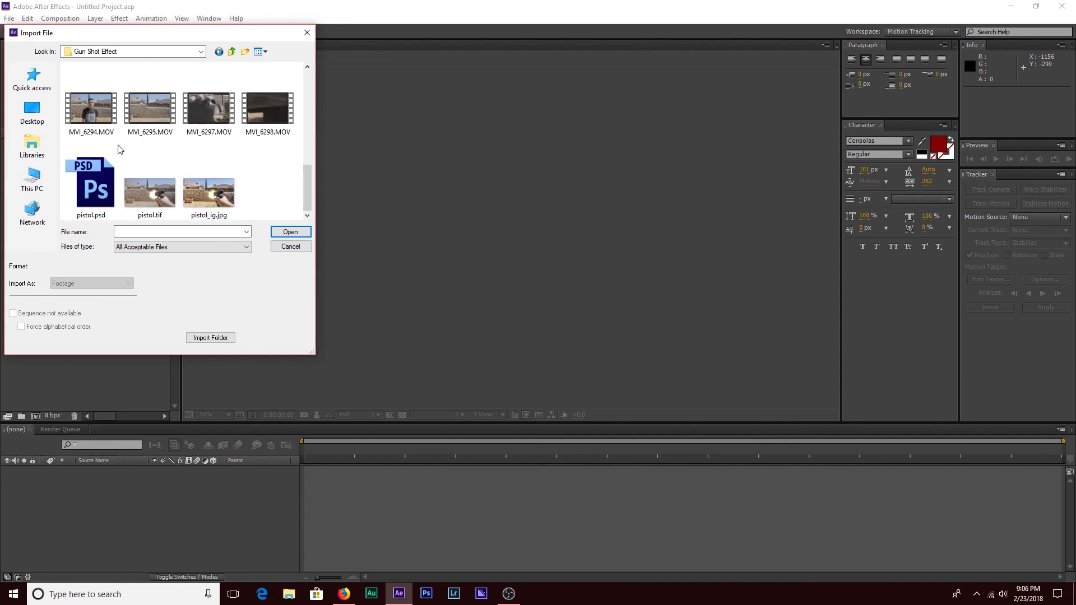
pyautogui.scroll(1, 149, 159)
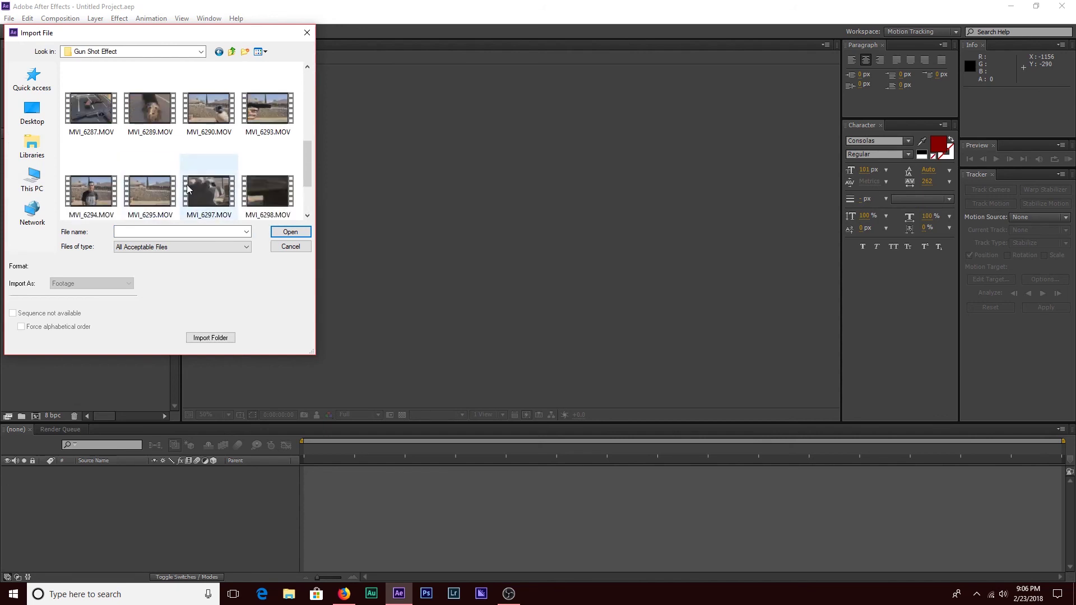
pyautogui.click(260, 118)
pyautogui.click(188, 130)
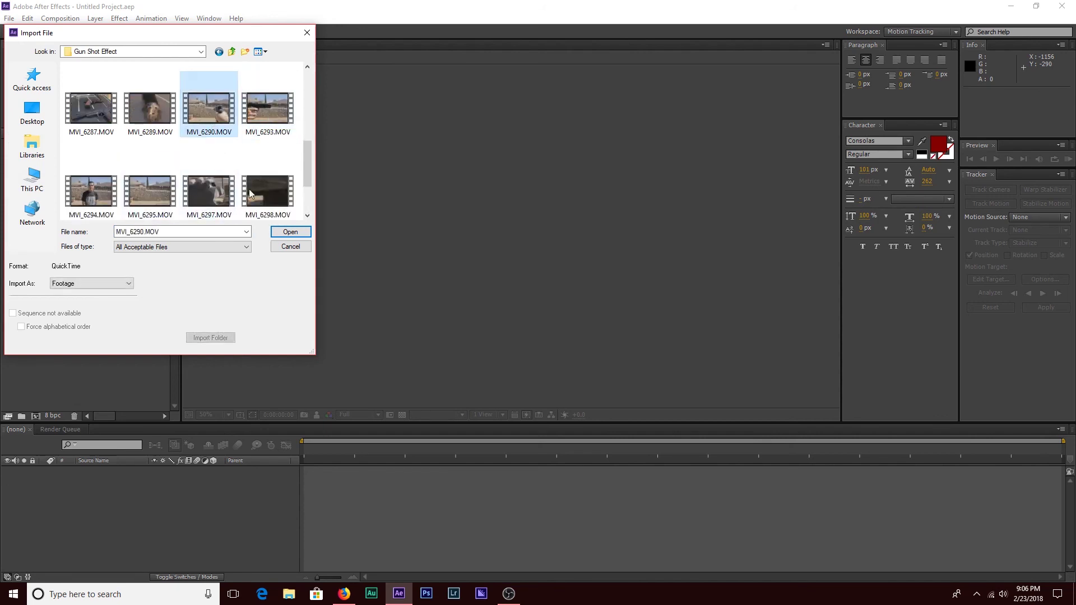
pyautogui.click(290, 231)
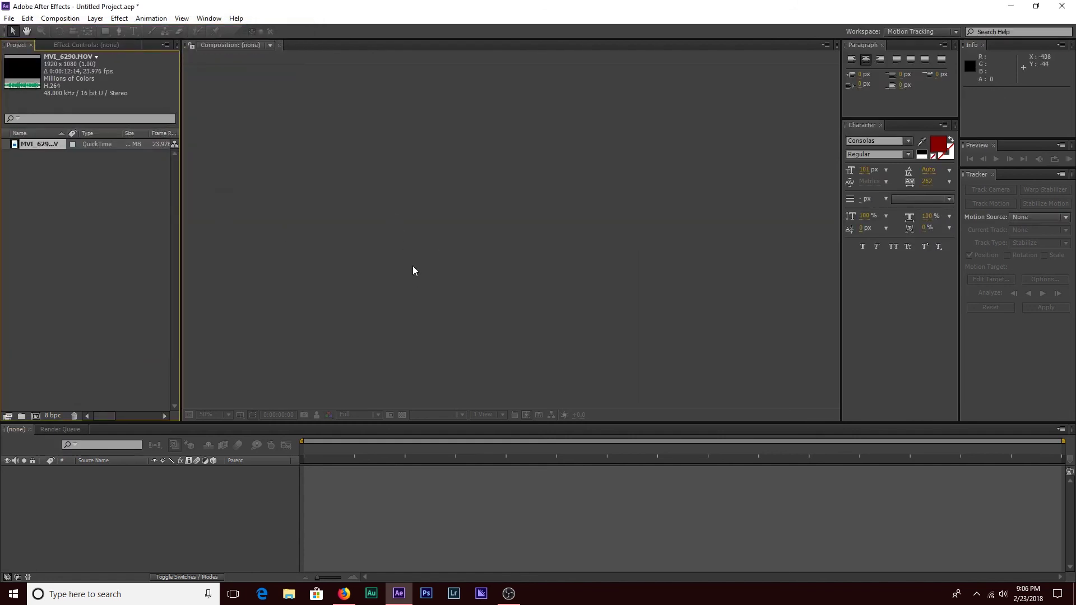
# - Create a new composition from the imported MVI_6290.MOV clip
pyautogui.click(79, 186)
pyautogui.click(40, 145)
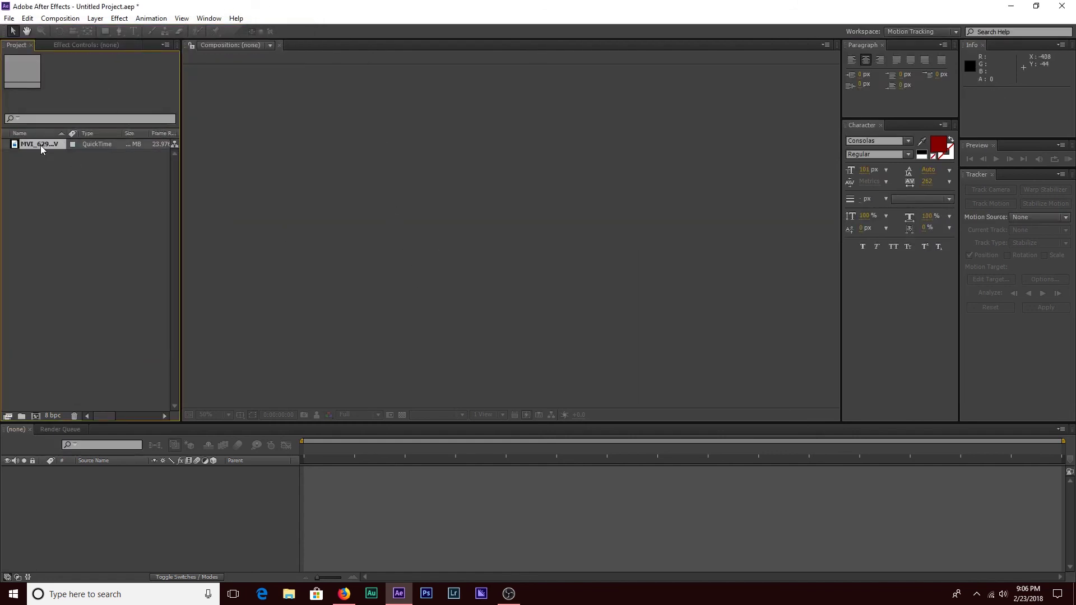
pyautogui.rightClick(46, 144)
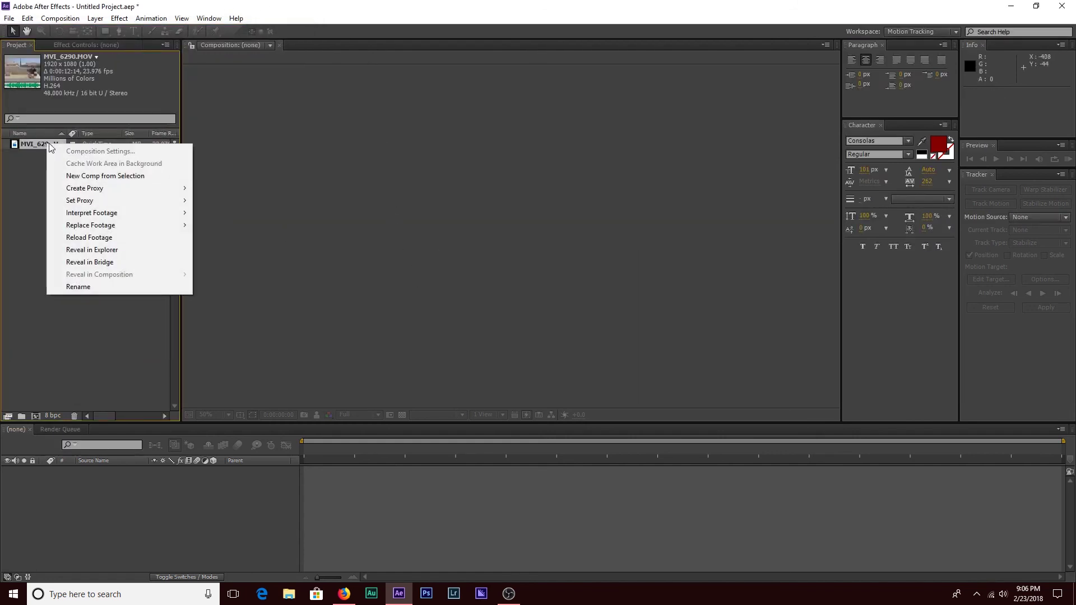
pyautogui.click(112, 176)
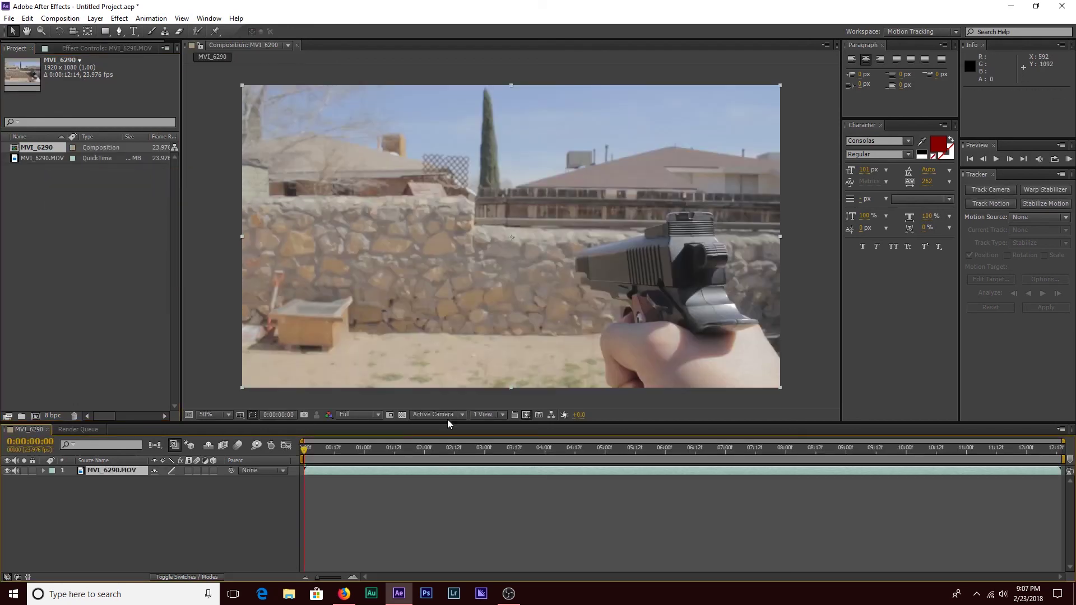
# - End the work area at about 0:00:03:11, trim the composition to it, and play back the result
pyautogui.moveTo(312, 449); pyautogui.dragTo(337, 476)
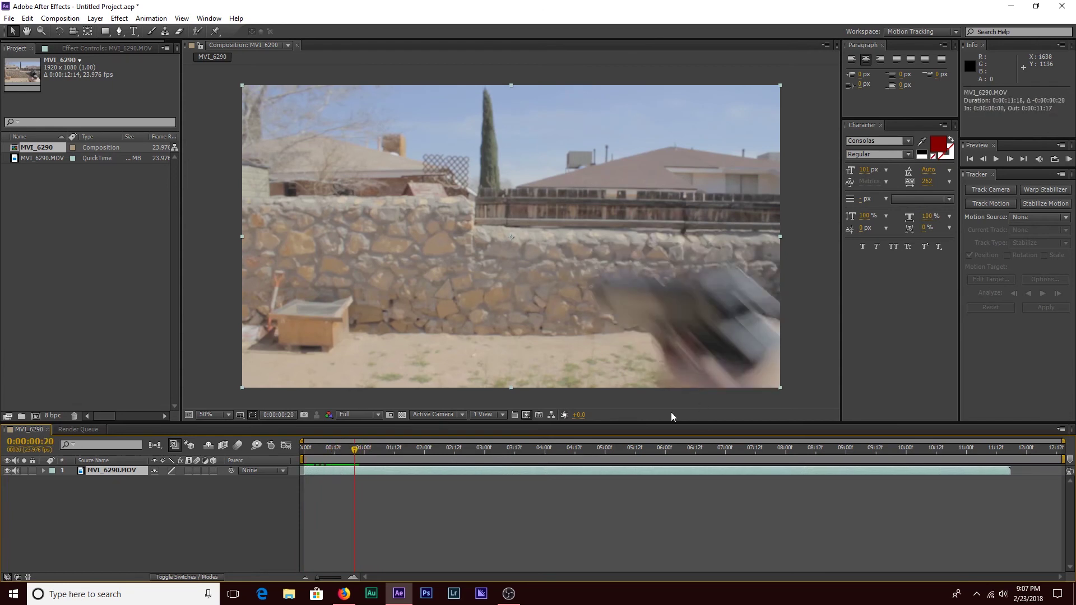
pyautogui.moveTo(1063, 460)
pyautogui.mouseDown()
pyautogui.moveTo(457, 460)
pyautogui.moveTo(517, 459)
pyautogui.mouseUp()
pyautogui.rightClick(508, 460)
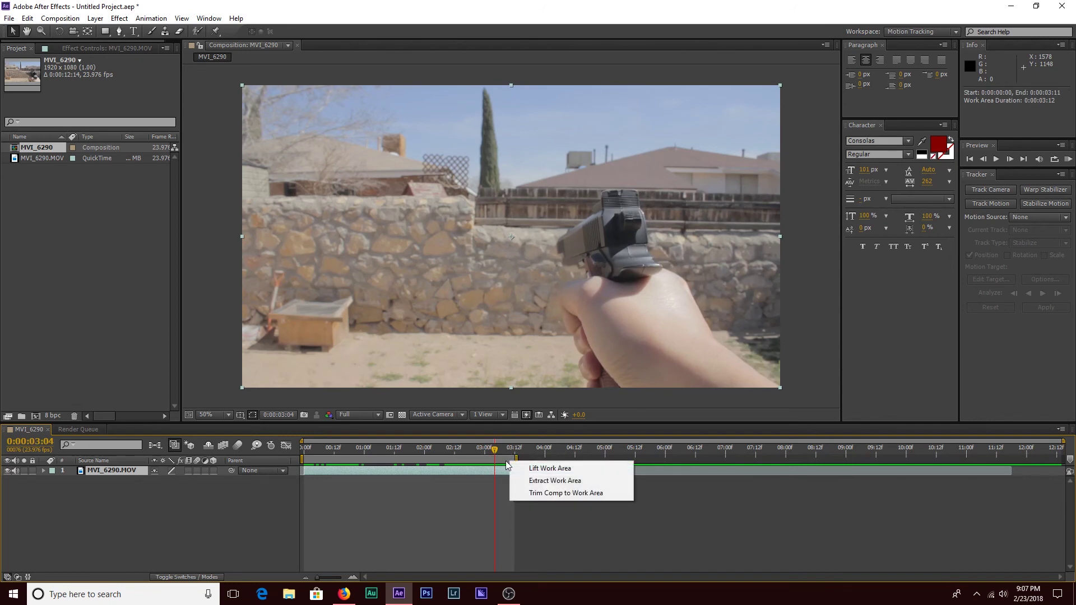
pyautogui.click(569, 493)
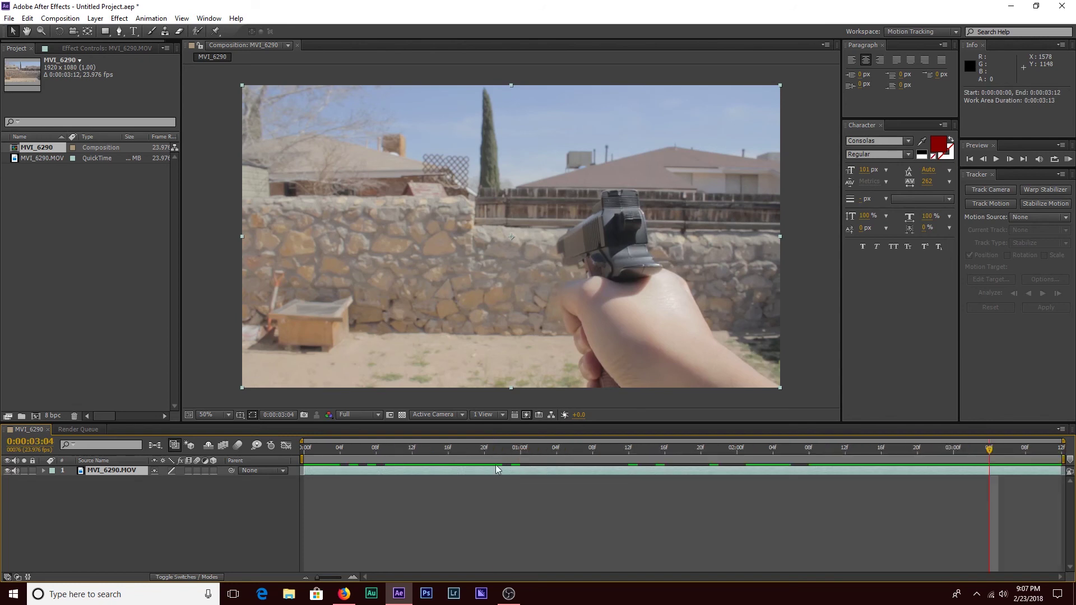
pyautogui.press('space')
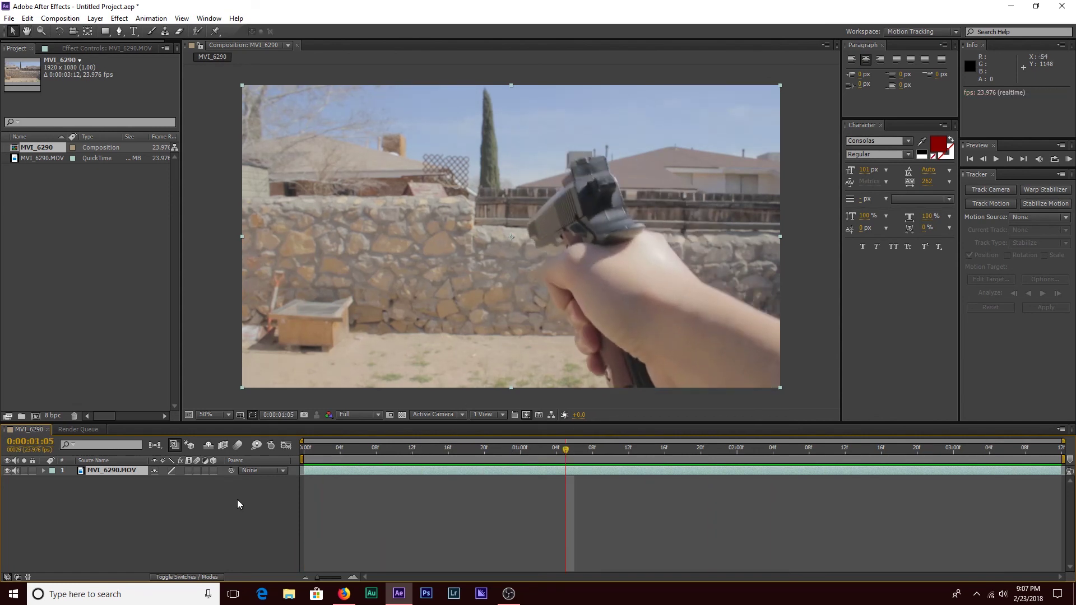
pyautogui.click(376, 458)
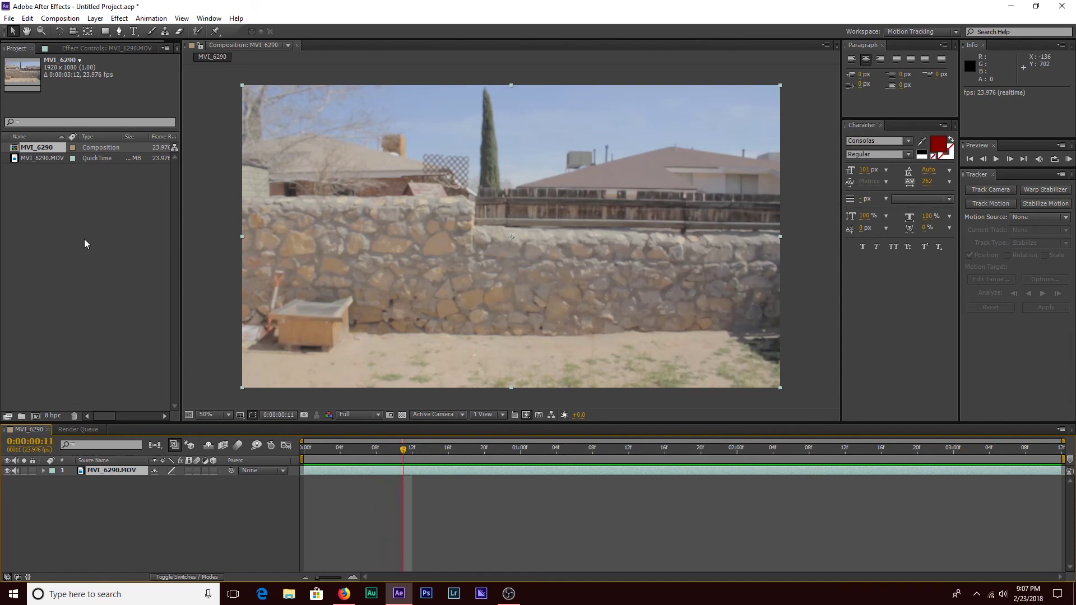
# - Start another footage import and browse the Videos library to the Action Essentials 2 Pack 2 folder in VFX Resources
pyautogui.click(79, 176)
pyautogui.doubleClick(86, 257)
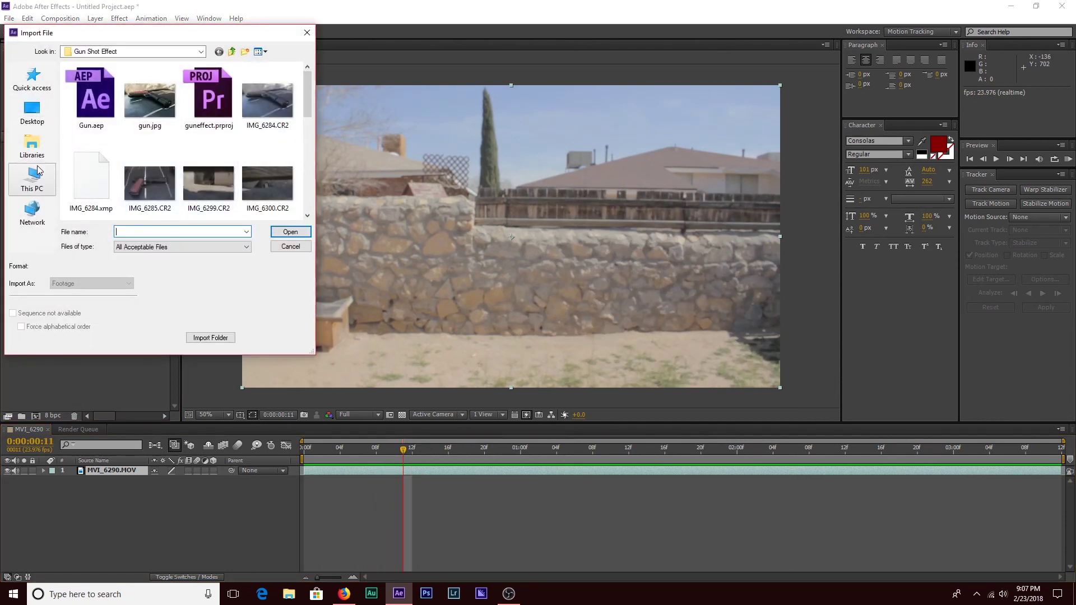
pyautogui.click(32, 147)
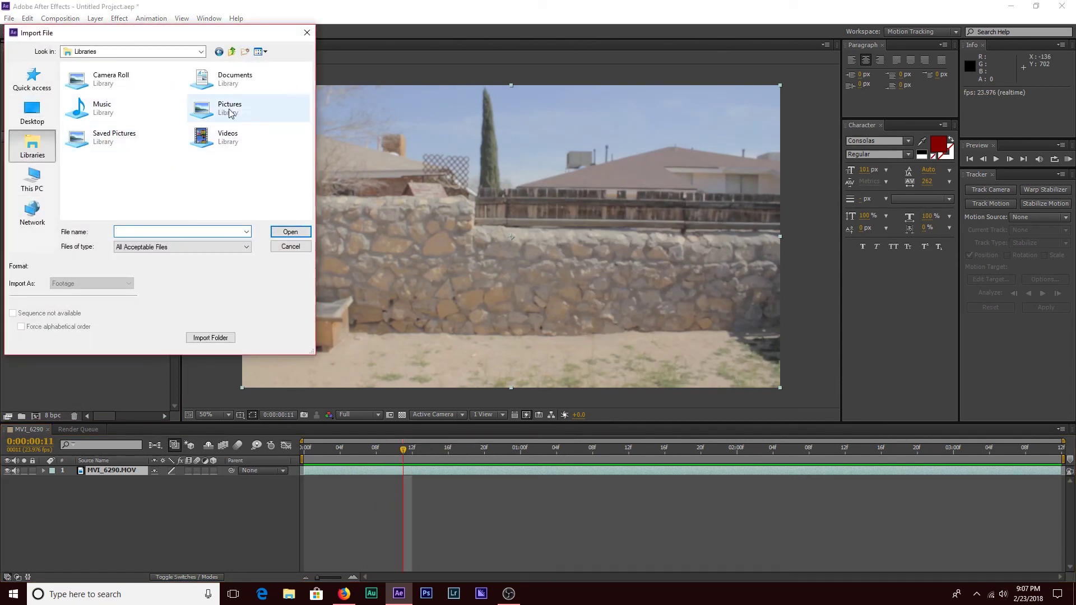
pyautogui.doubleClick(228, 137)
pyautogui.scroll(-5, 168, 168)
pyautogui.doubleClick(150, 179)
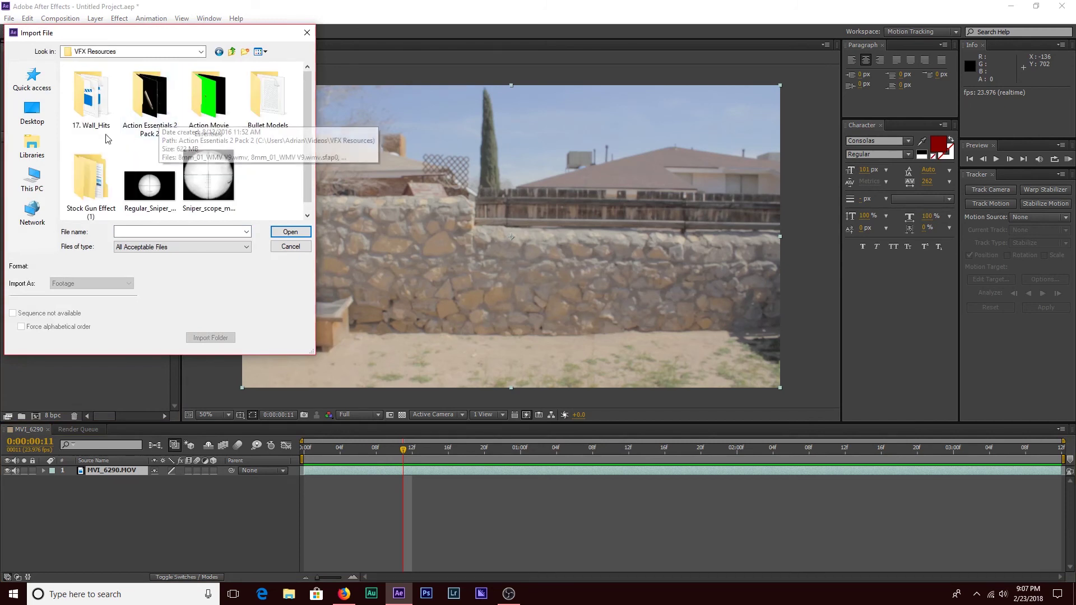
pyautogui.doubleClick(147, 134)
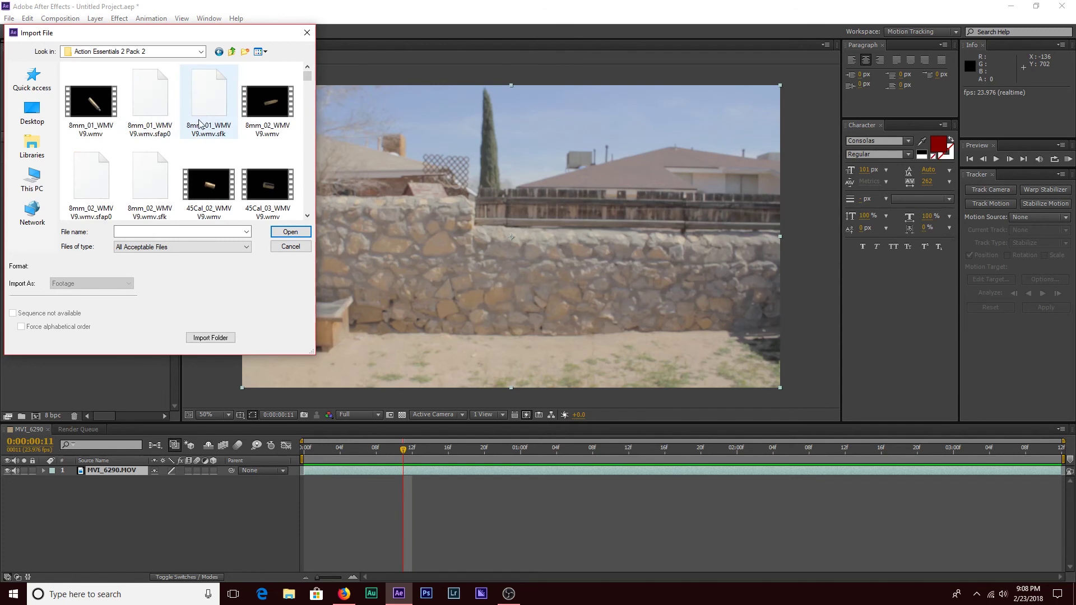
# - Find the muzzle flash clips in the folder and import Muzzle_Flash_Straight_03_WMV V9.wmv
pyautogui.scroll(-3, 194, 147)
pyautogui.scroll(-3, 192, 150)
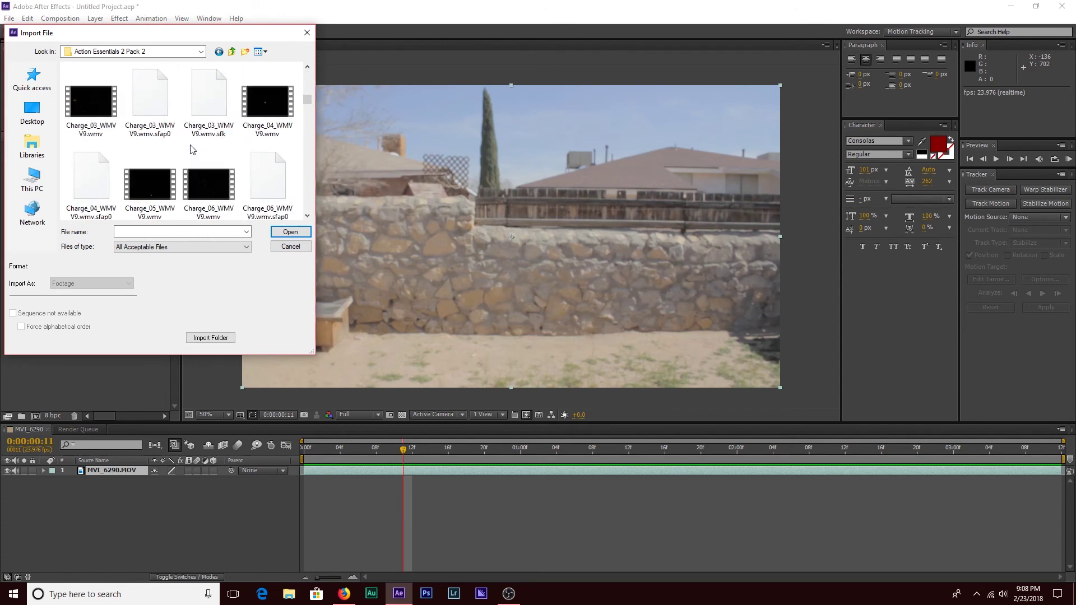
pyautogui.scroll(-3, 192, 149)
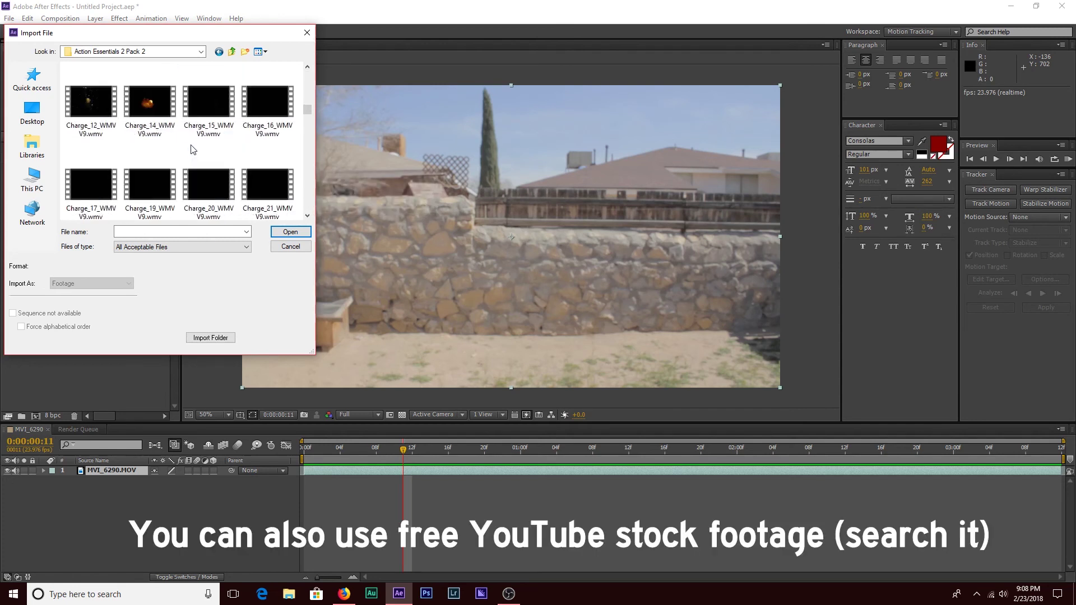
pyautogui.scroll(5, 151, 156)
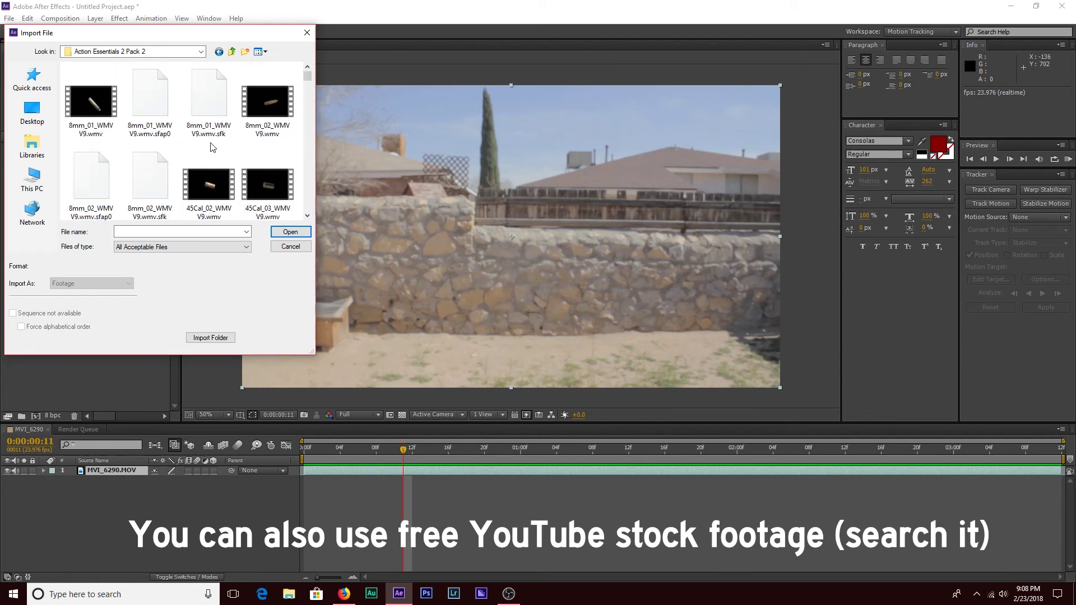
pyautogui.scroll(-5, 152, 157)
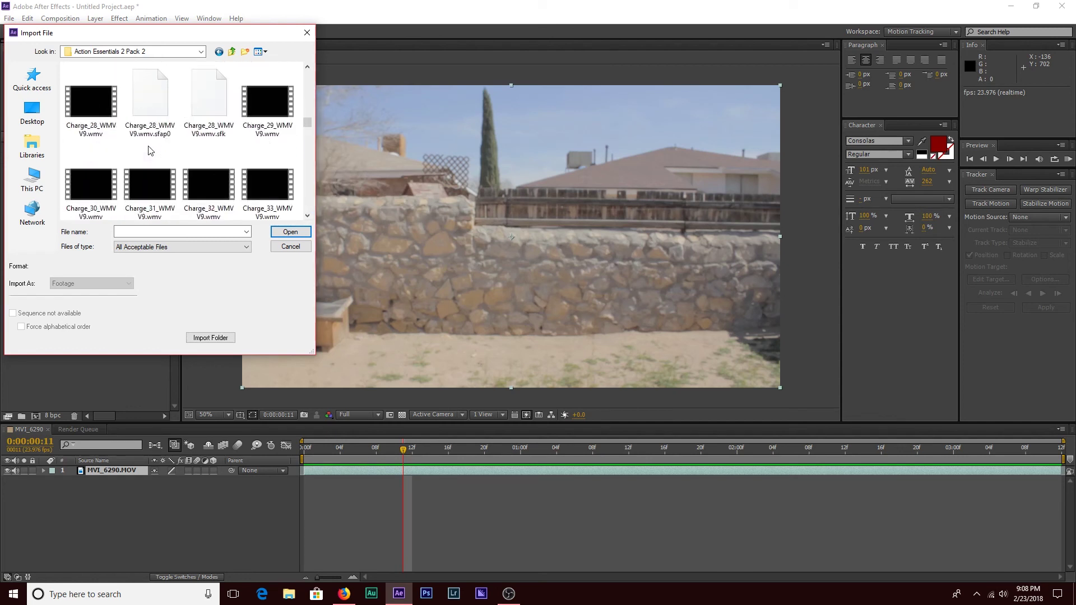
pyautogui.scroll(-5, 150, 150)
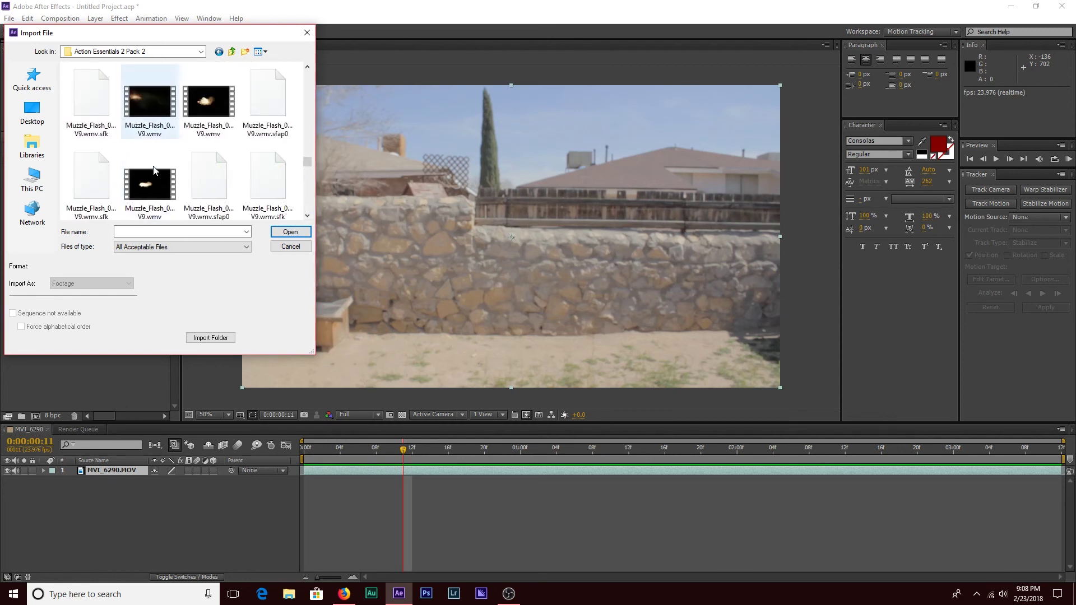
pyautogui.scroll(-3, 154, 169)
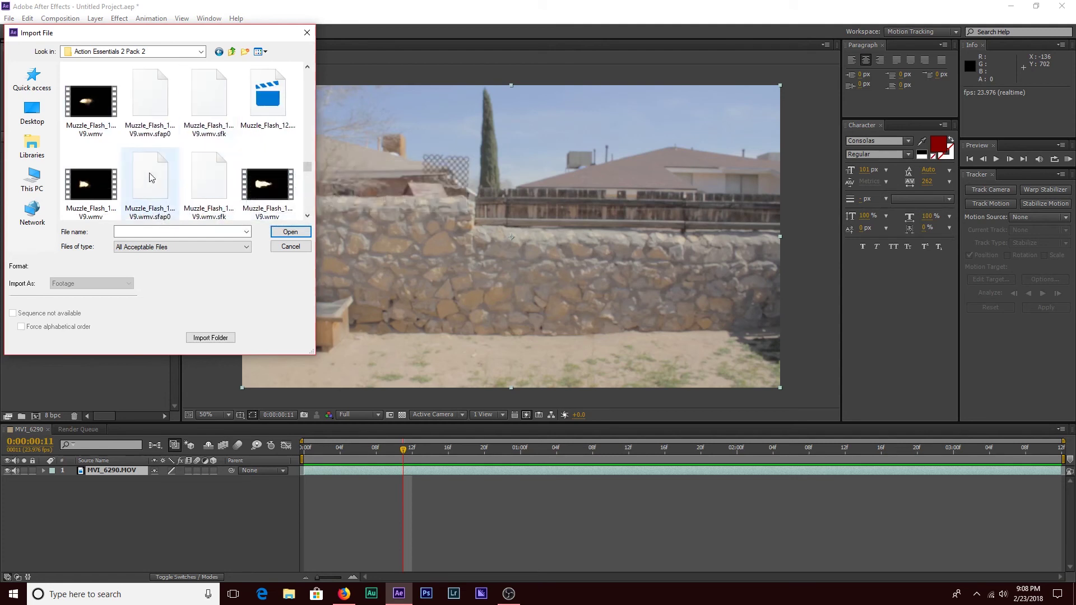
pyautogui.scroll(-3, 140, 174)
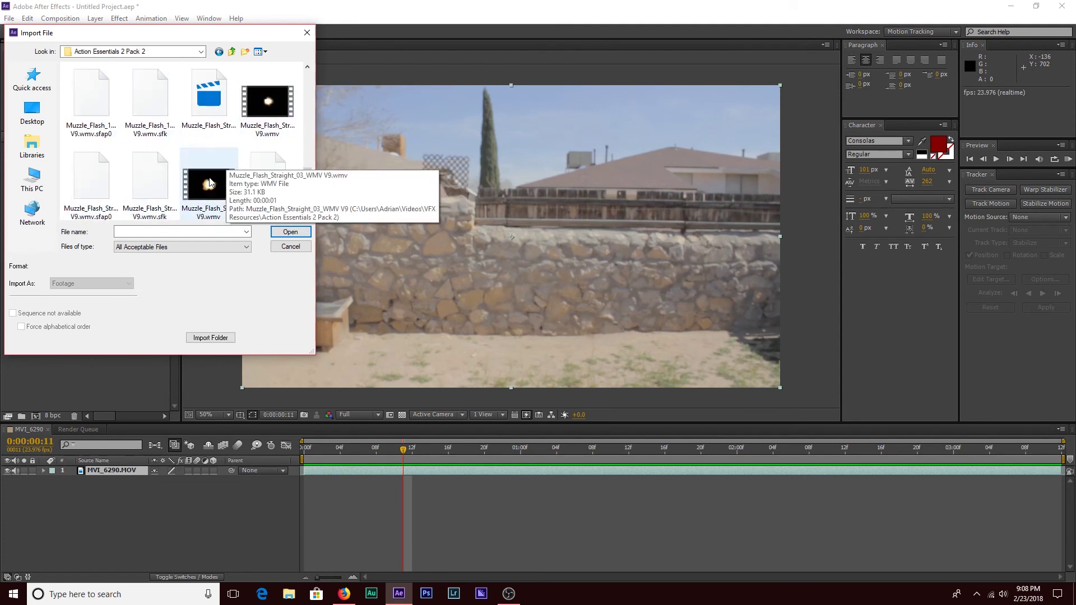
pyautogui.click(230, 182)
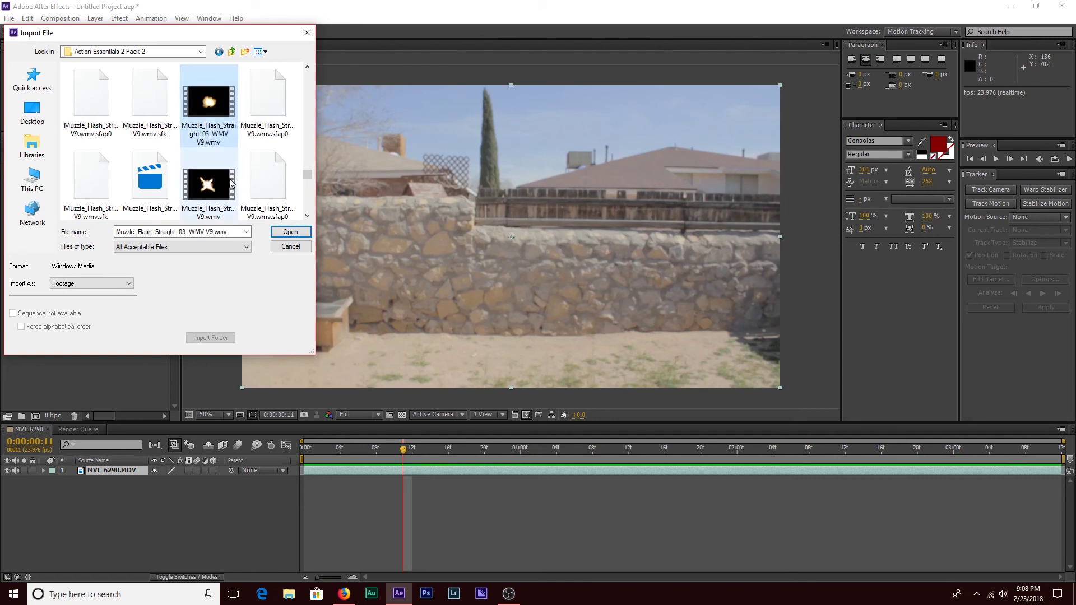
pyautogui.click(291, 231)
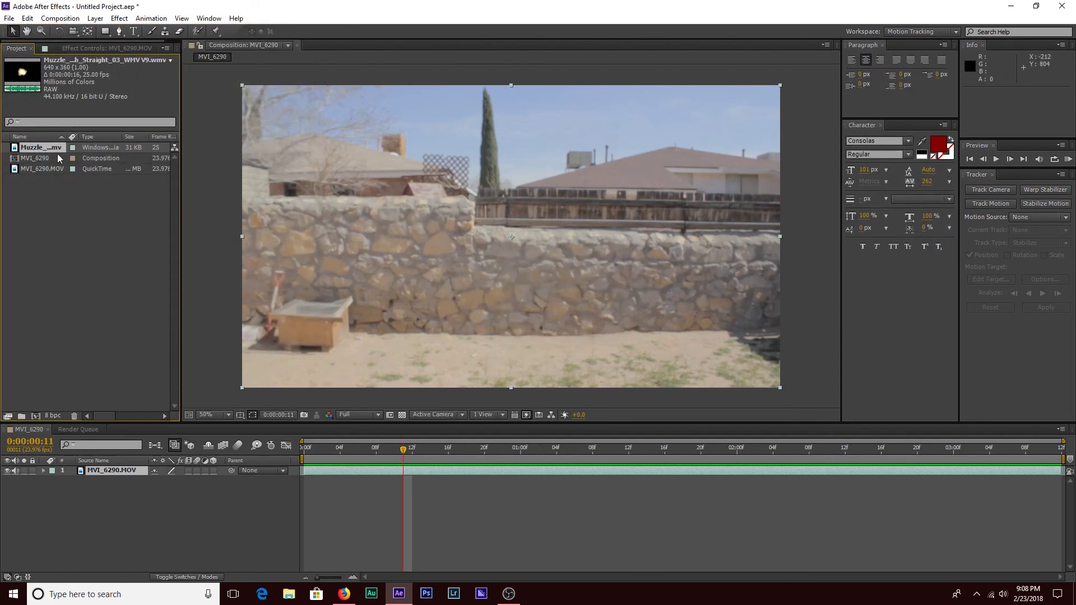
# - Add the muzzle flash clip as a layer above MVI_6290.MOV and shift it in time to start at 0:00:01:20
pyautogui.moveTo(44, 148); pyautogui.dragTo(123, 468)
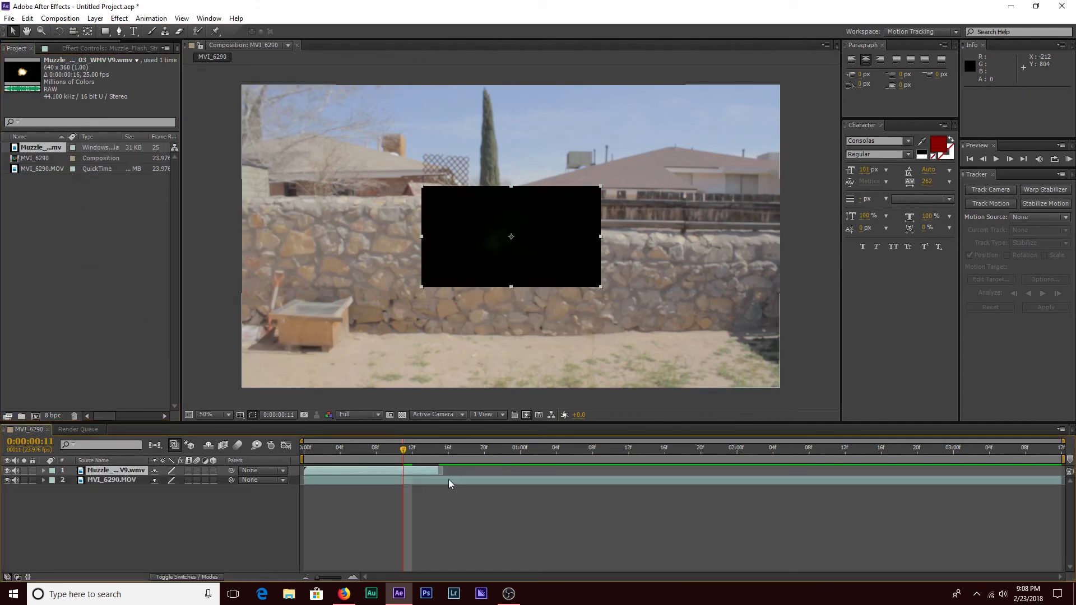
pyautogui.moveTo(392, 470); pyautogui.dragTo(489, 482)
pyautogui.moveTo(563, 461); pyautogui.dragTo(700, 457)
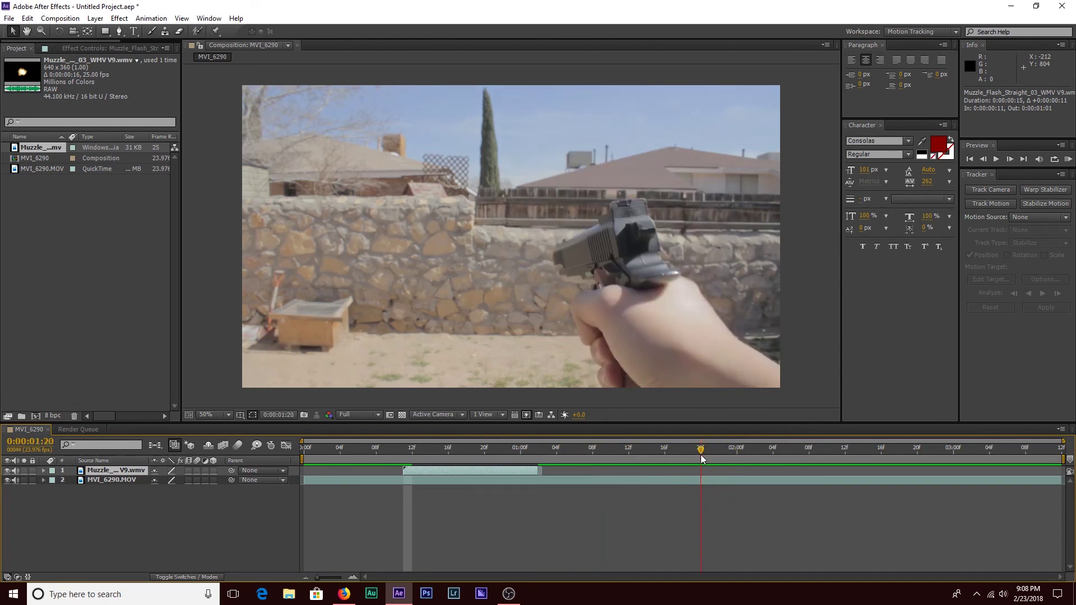
pyautogui.moveTo(429, 472); pyautogui.dragTo(724, 466)
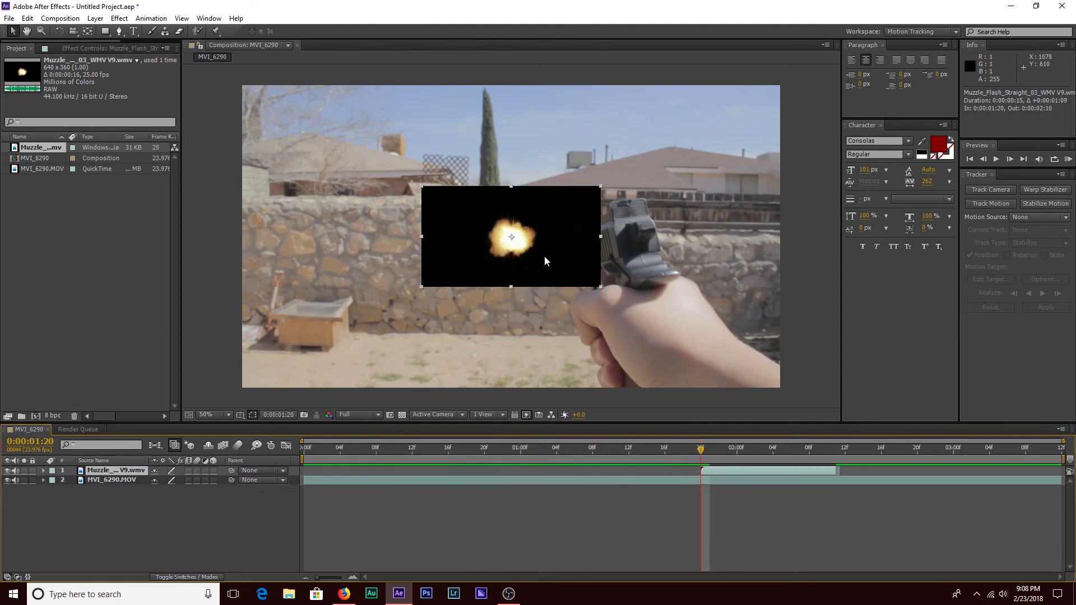
# - Move the muzzle flash over the end of the pistol's barrel, at about position 1116, 616, keeping its layer selected
pyautogui.moveTo(546, 260); pyautogui.dragTo(570, 277)
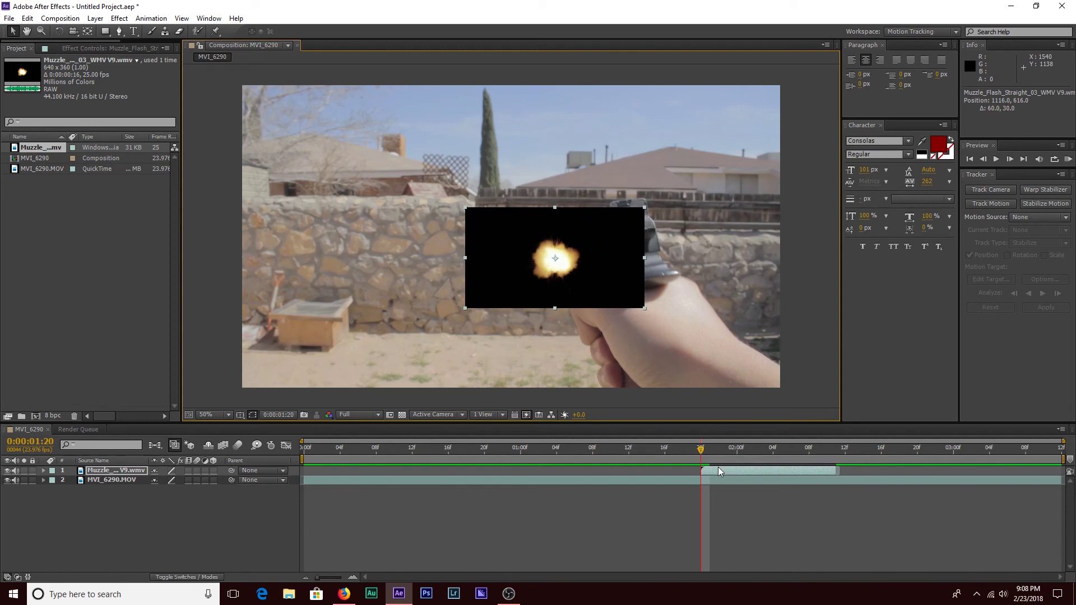
pyautogui.click(700, 455)
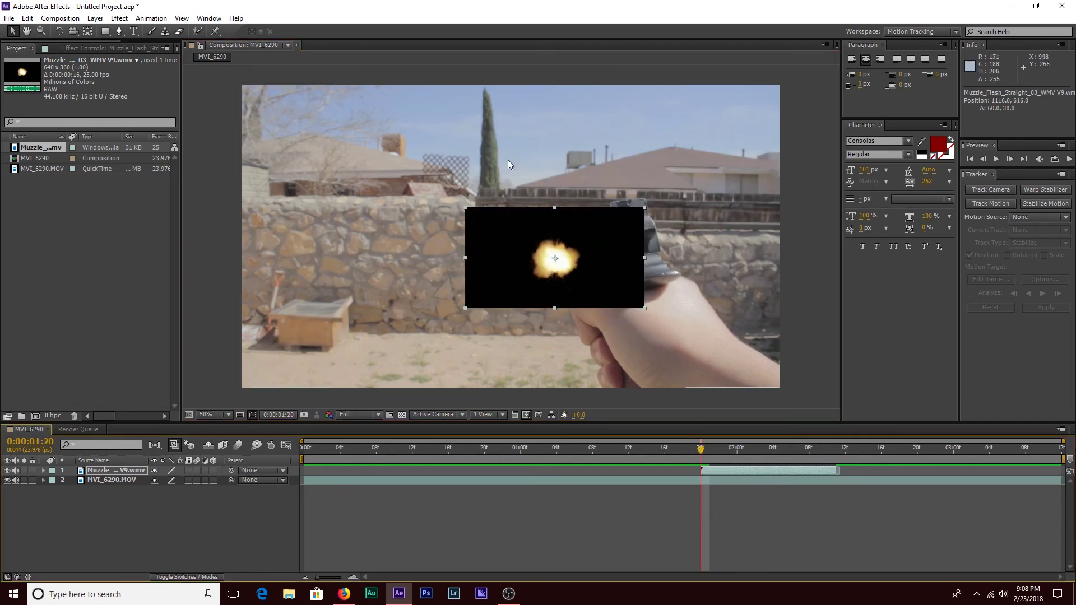
pyautogui.click(116, 504)
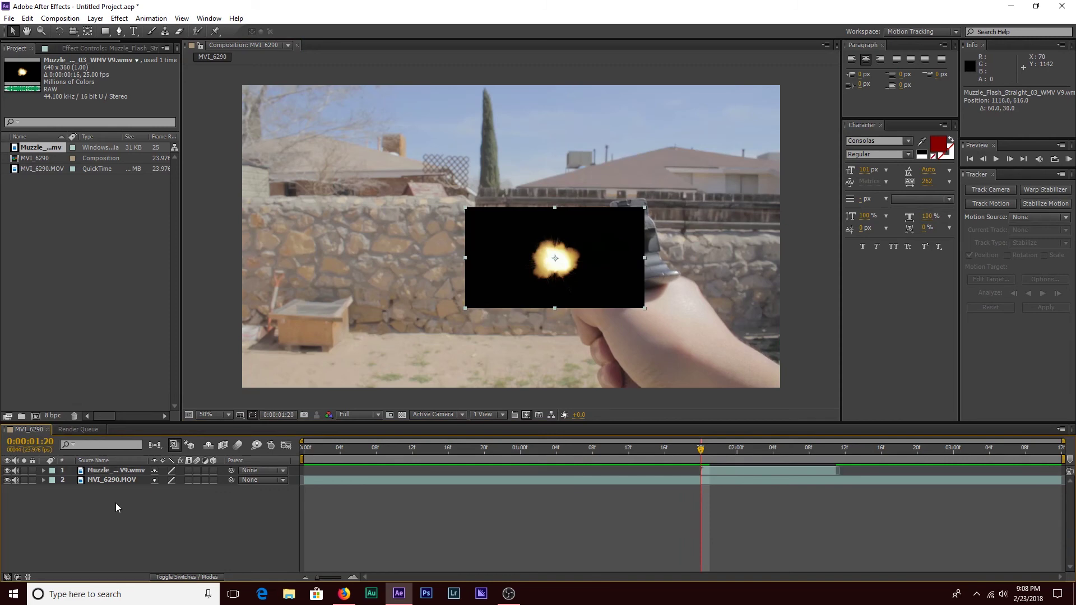
pyautogui.click(99, 471)
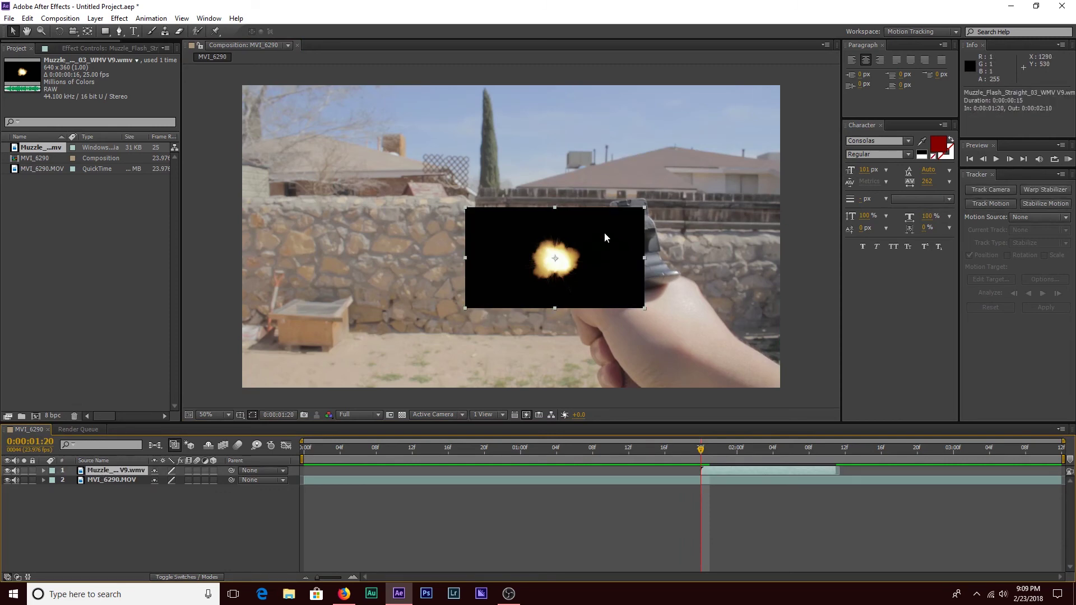
# - Set the muzzle flash layer's blending mode to Add so its black background drops out
pyautogui.rightClick(111, 475)
pyautogui.moveTo(215, 189)
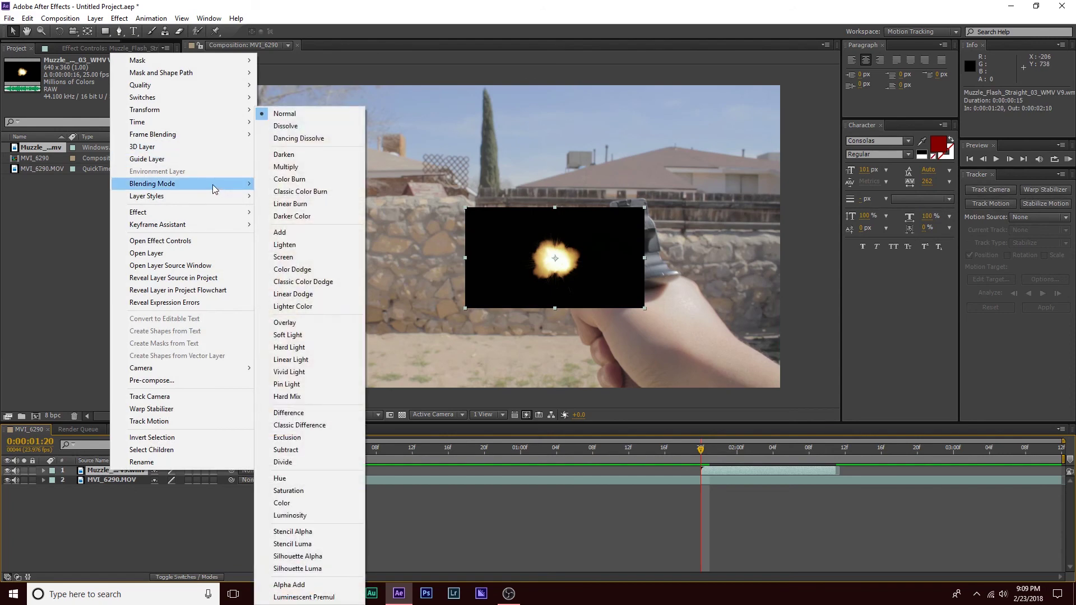
pyautogui.click(299, 239)
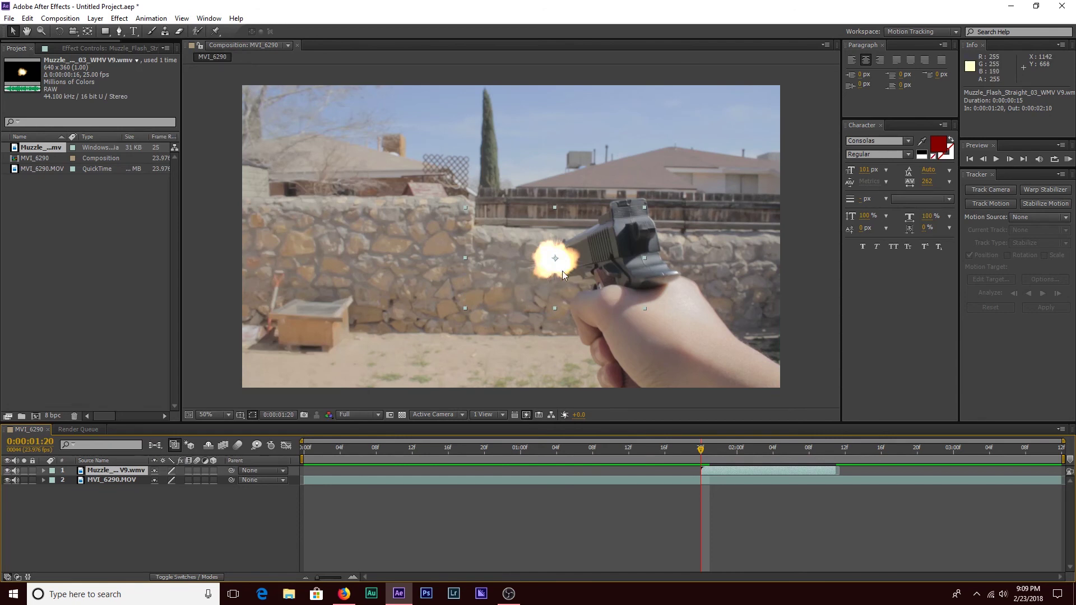
# - Enlarge the muzzle flash well beyond the barrel's width and move it to about position 1126, 582 over the pistol's muzzle
pyautogui.moveTo(564, 269); pyautogui.dragTo(554, 274)
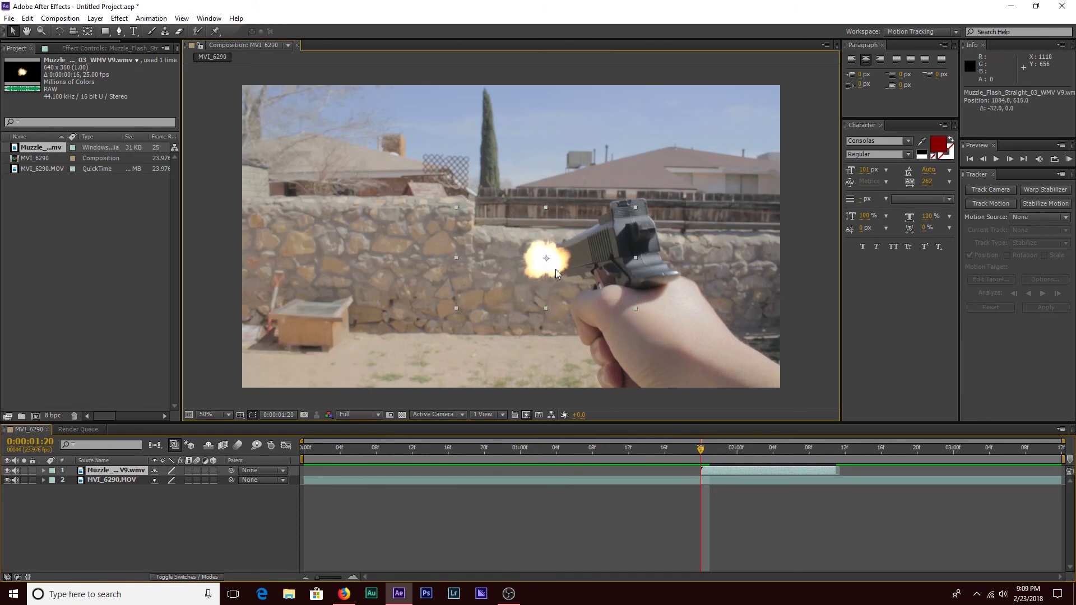
pyautogui.click(636, 308)
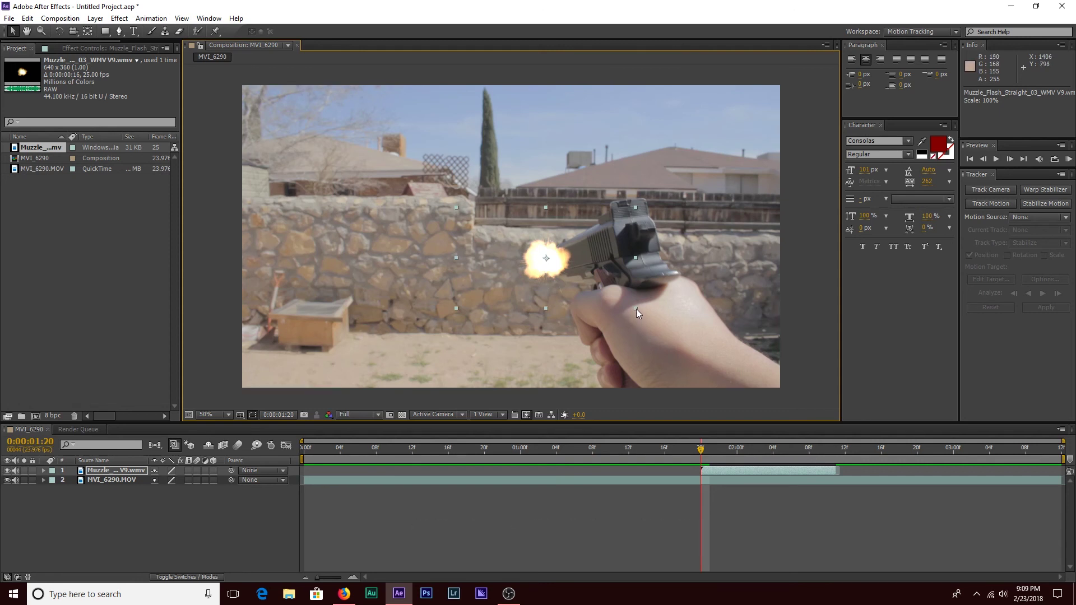
pyautogui.moveTo(637, 309); pyautogui.dragTo(886, 483)
pyautogui.moveTo(572, 306); pyautogui.dragTo(579, 295)
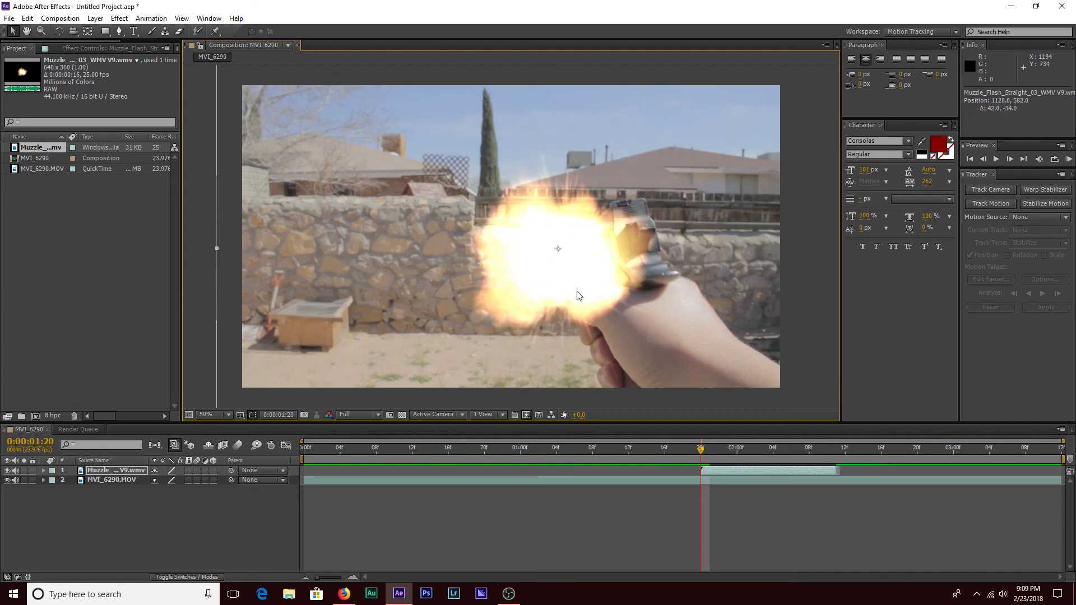
pyautogui.click(760, 531)
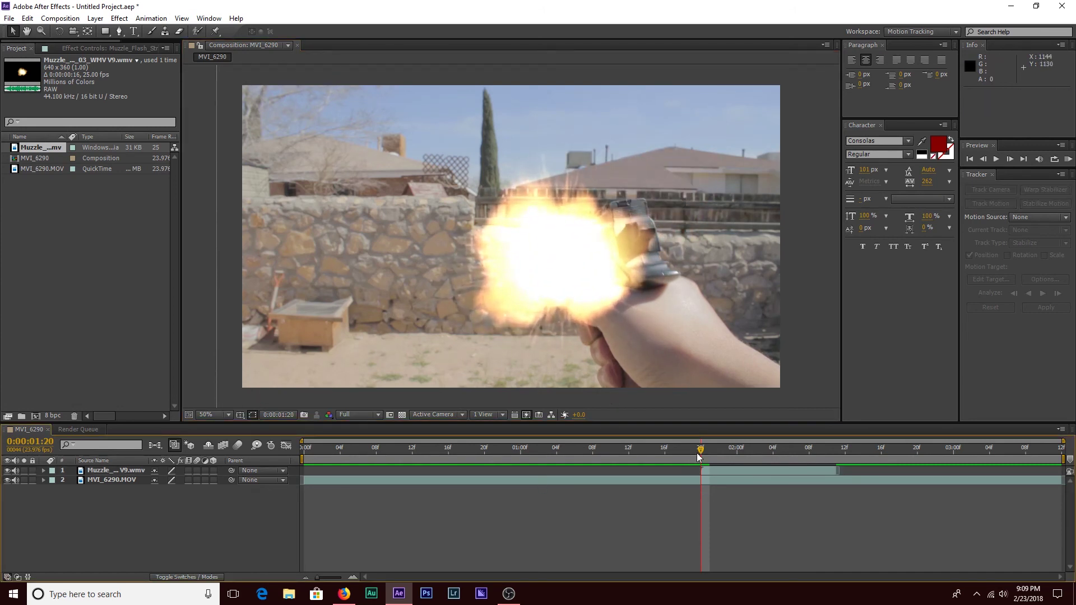
# - Compare the frames at 0:00:01:19 and 0:00:01:20 to examine how the flash covers the pistol
pyautogui.moveTo(695, 443)
pyautogui.mouseDown()
pyautogui.moveTo(684, 449)
pyautogui.moveTo(720, 452)
pyautogui.moveTo(672, 455)
pyautogui.moveTo(719, 458)
pyautogui.moveTo(702, 458)
pyautogui.mouseUp()
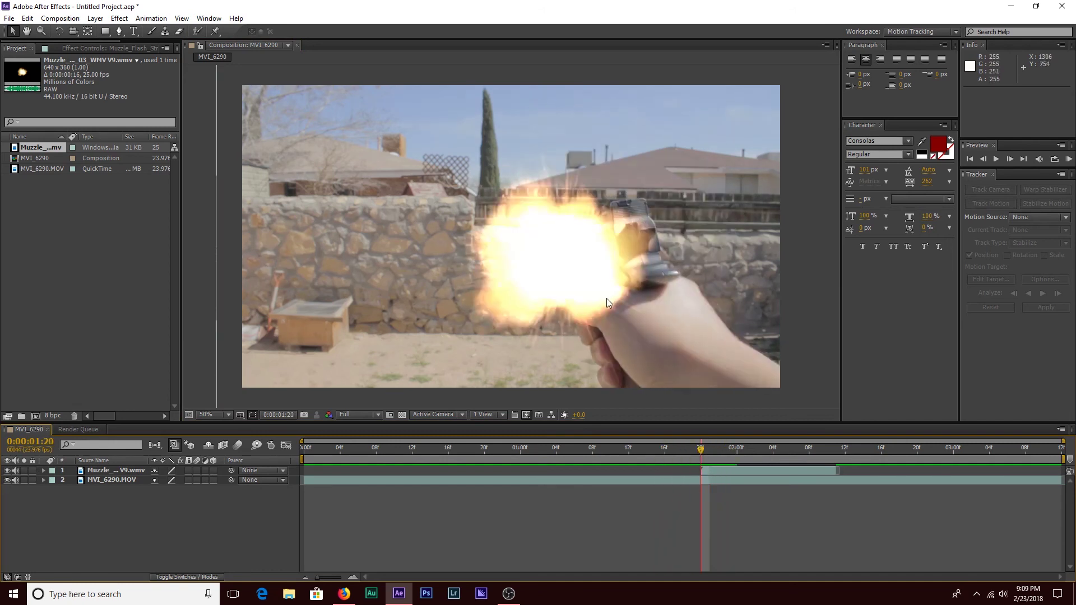
pyautogui.click(106, 470)
pyautogui.click(103, 480)
pyautogui.click(107, 471)
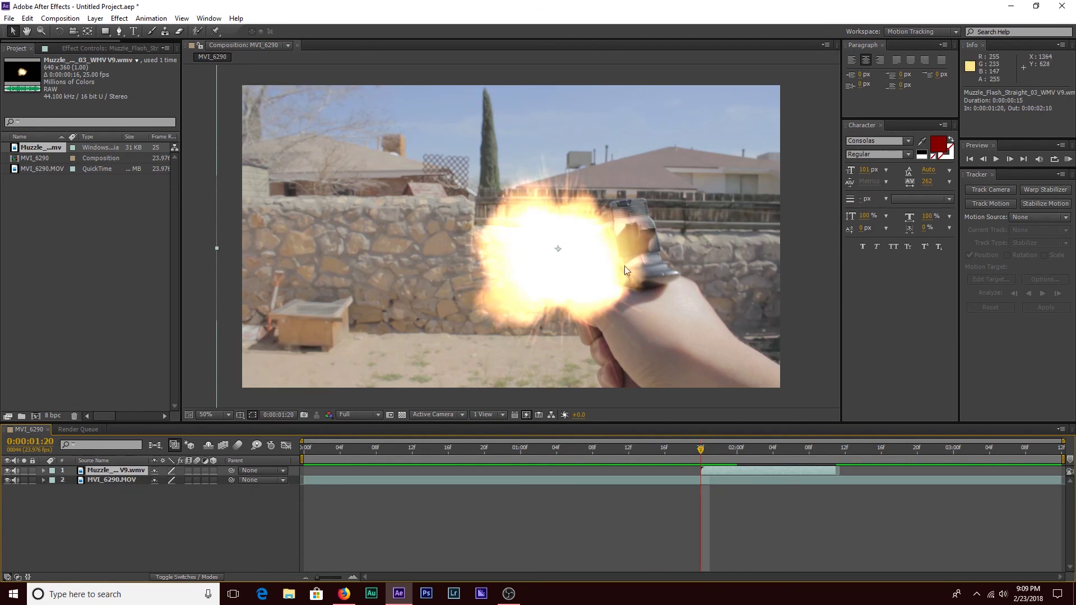
pyautogui.click(692, 450)
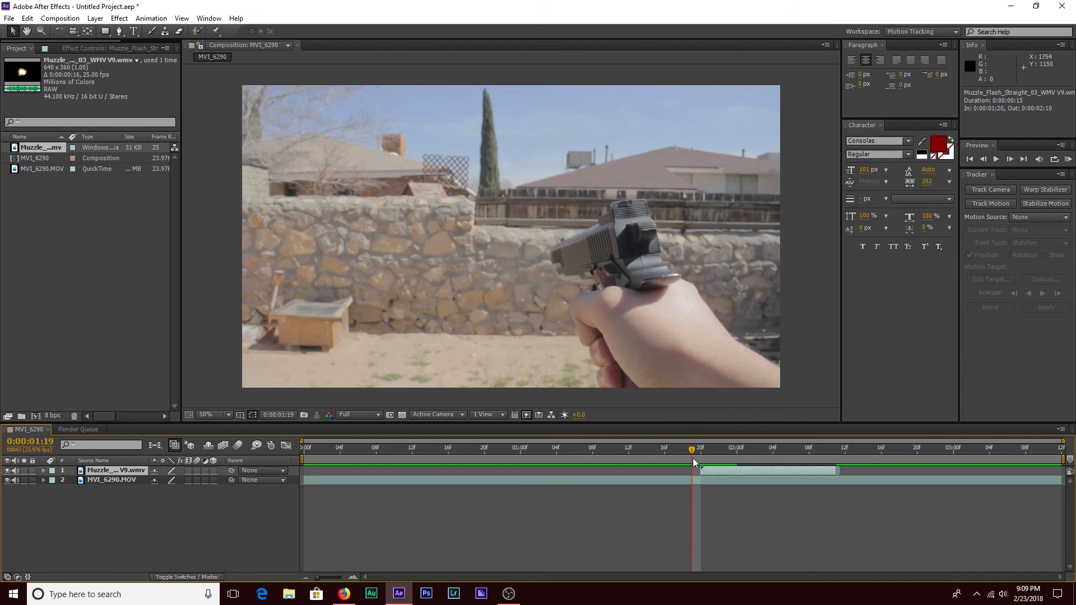
pyautogui.click(699, 449)
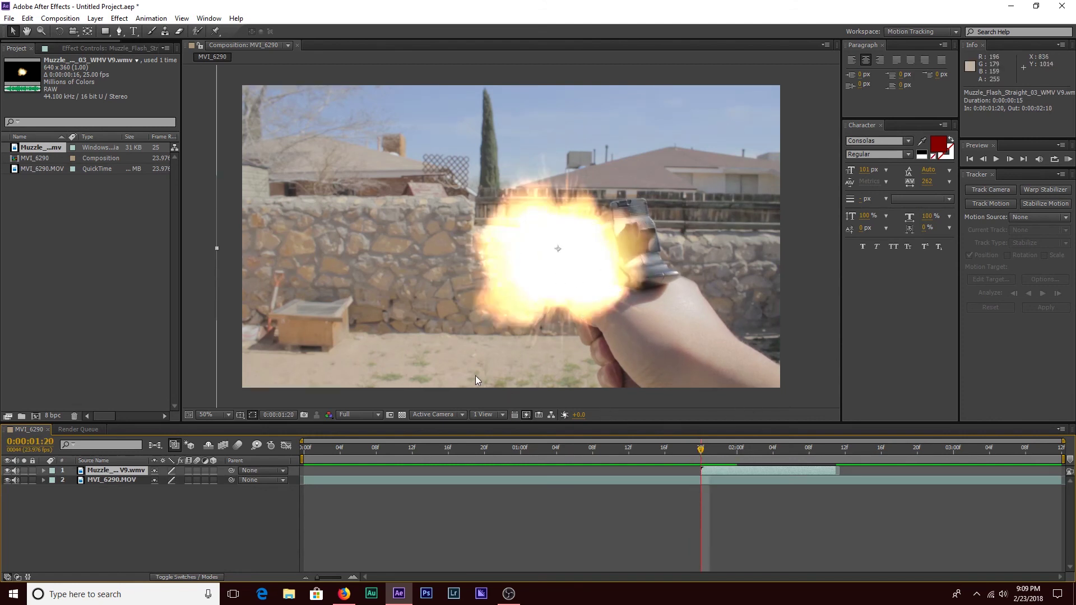
pyautogui.click(702, 449)
pyautogui.moveTo(699, 458)
pyautogui.mouseDown()
pyautogui.moveTo(690, 459)
pyautogui.moveTo(702, 460)
pyautogui.mouseUp()
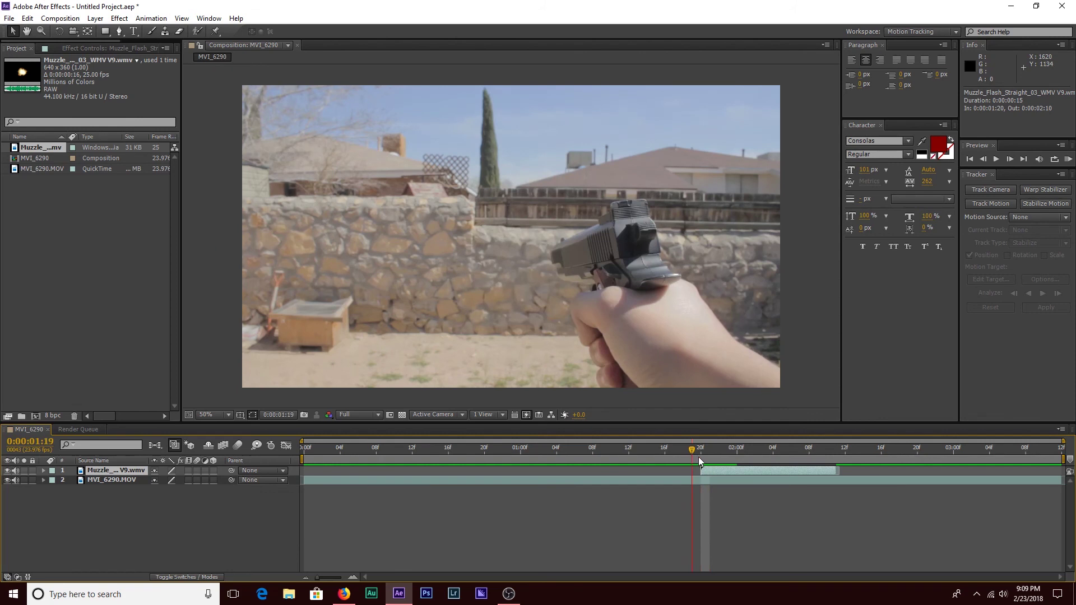
# - Duplicate the MVI_6290.MOV layer and trim the upper copy to the single frame at 0:00:01:20
pyautogui.click(89, 480)
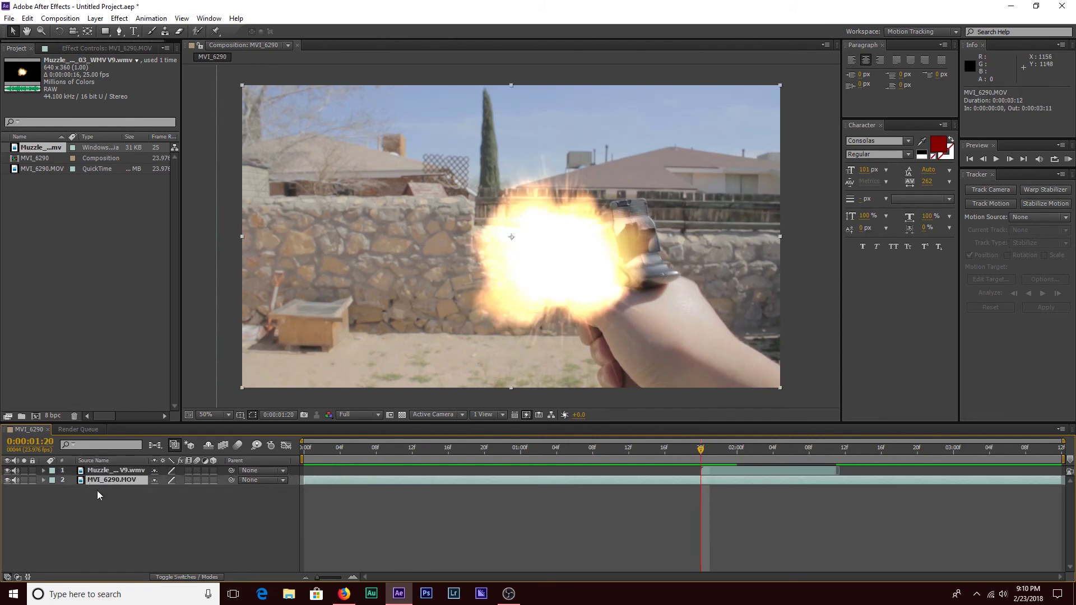
pyautogui.click(139, 526)
pyautogui.click(113, 479)
pyautogui.hotkey('ctrl', 'd')
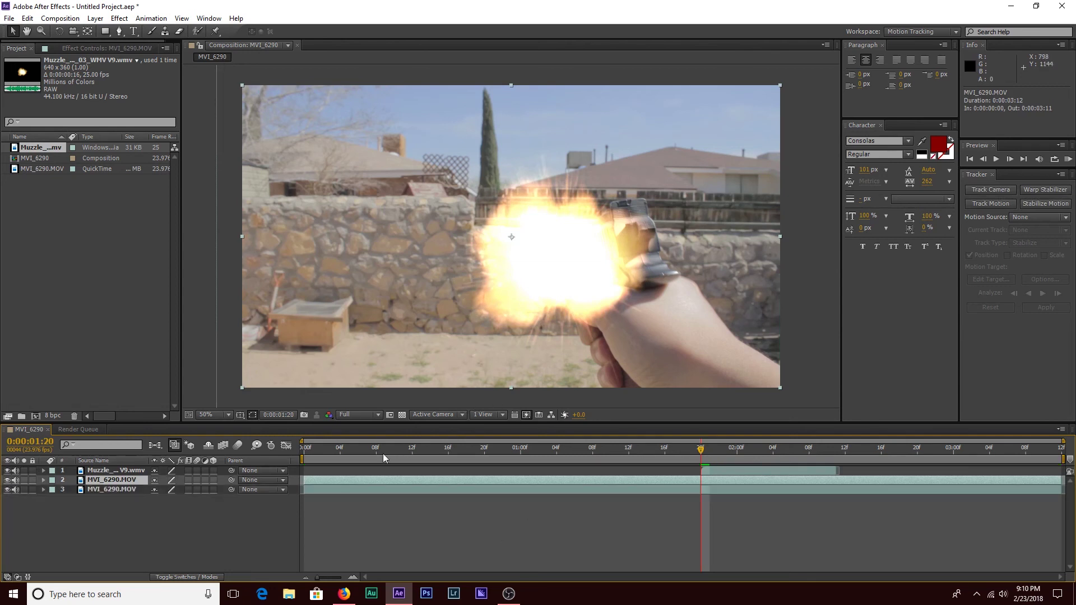
pyautogui.moveTo(307, 482); pyautogui.dragTo(701, 480)
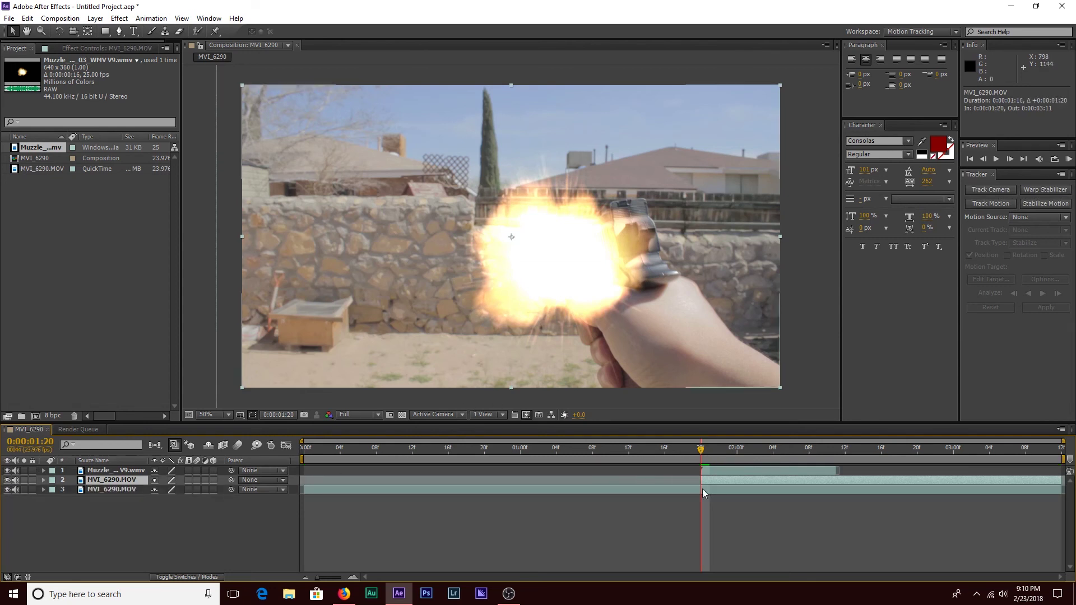
pyautogui.moveTo(1063, 481); pyautogui.dragTo(727, 499)
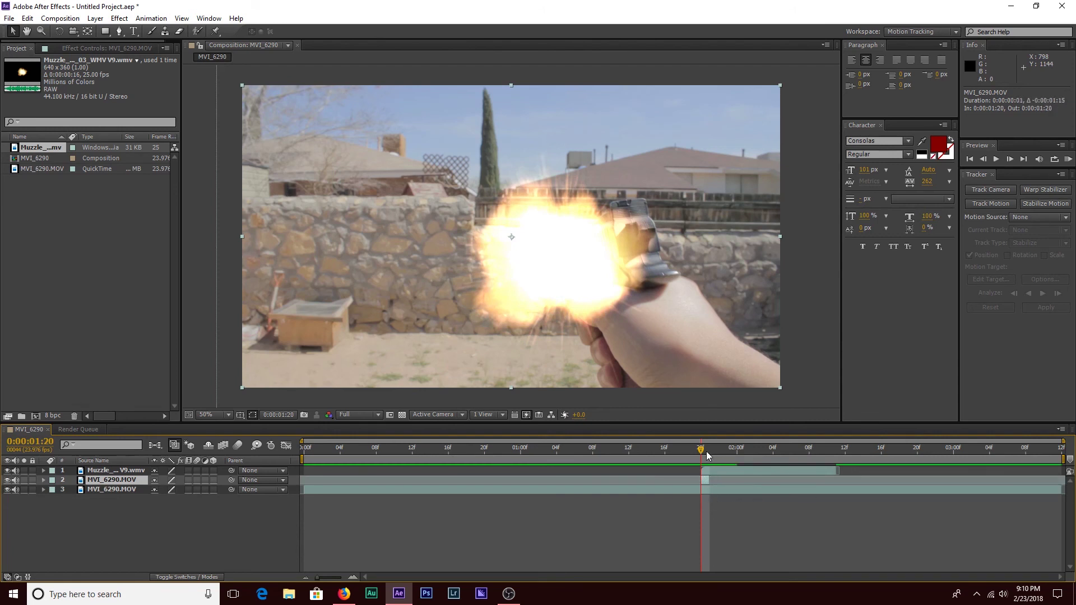
pyautogui.click(699, 451)
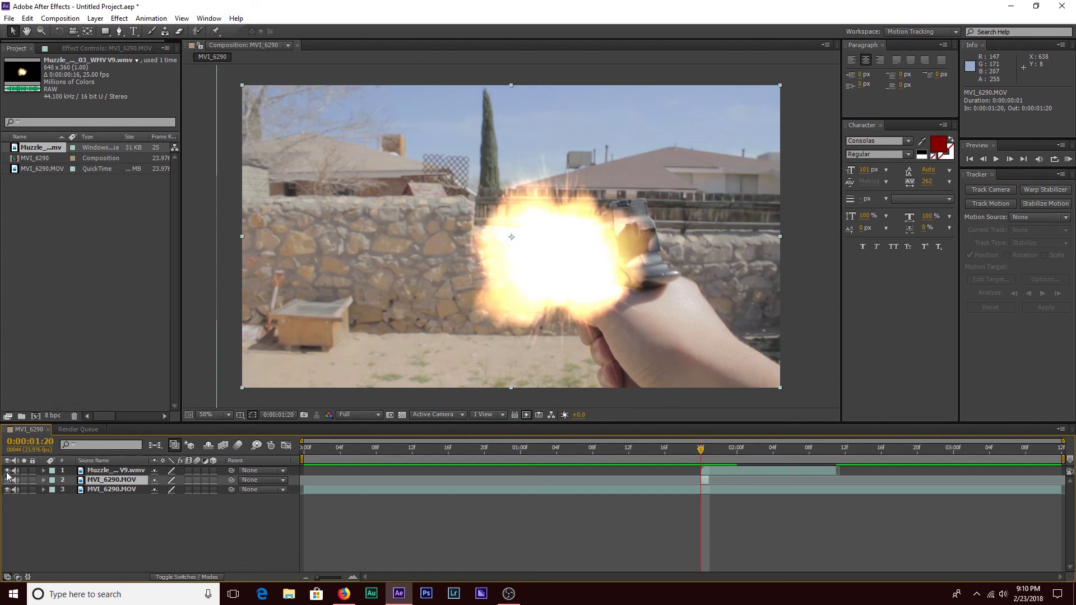
# - Hide the muzzle flash layer and select the one-frame copy of MVI_6290.MOV
pyautogui.click(132, 472)
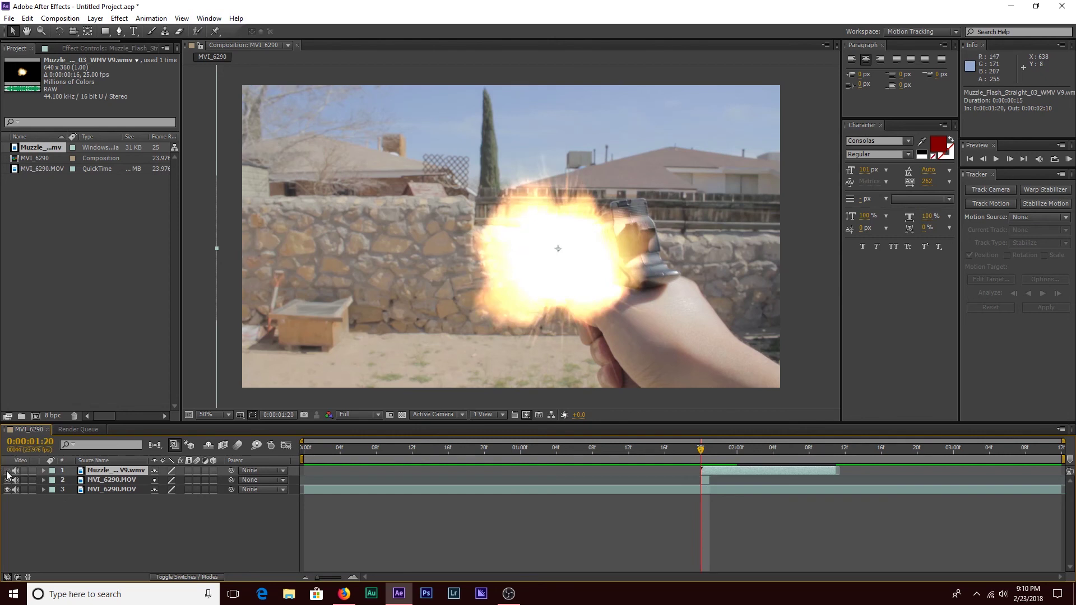
pyautogui.click(7, 472)
pyautogui.click(114, 480)
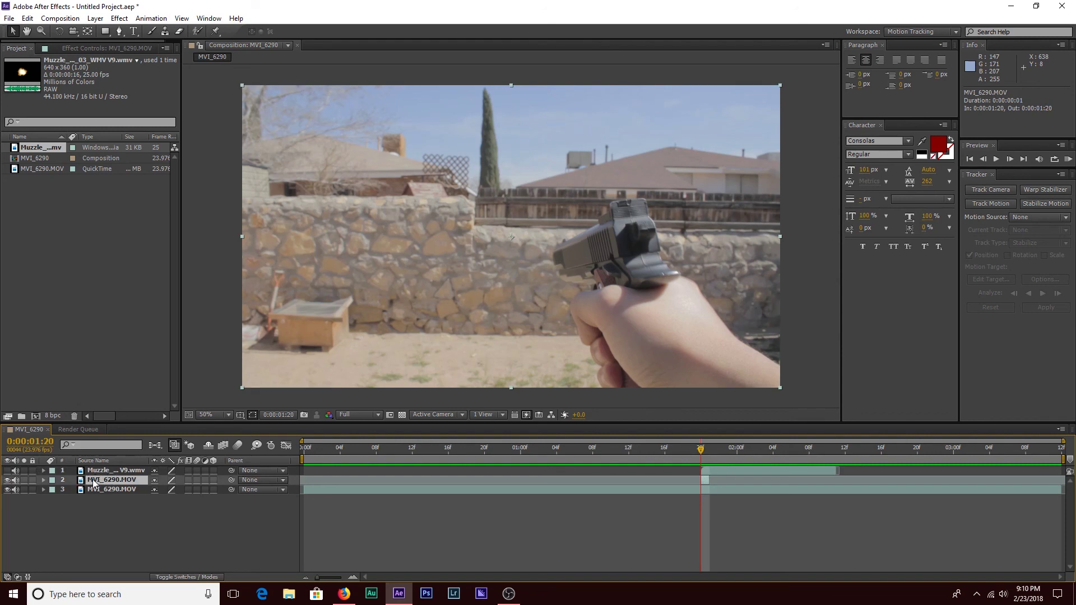
# - Start a Pen tool mask on the one-frame copy, tracing from the pistol's rear sight along the slide's top to the muzzle
pyautogui.click(120, 32)
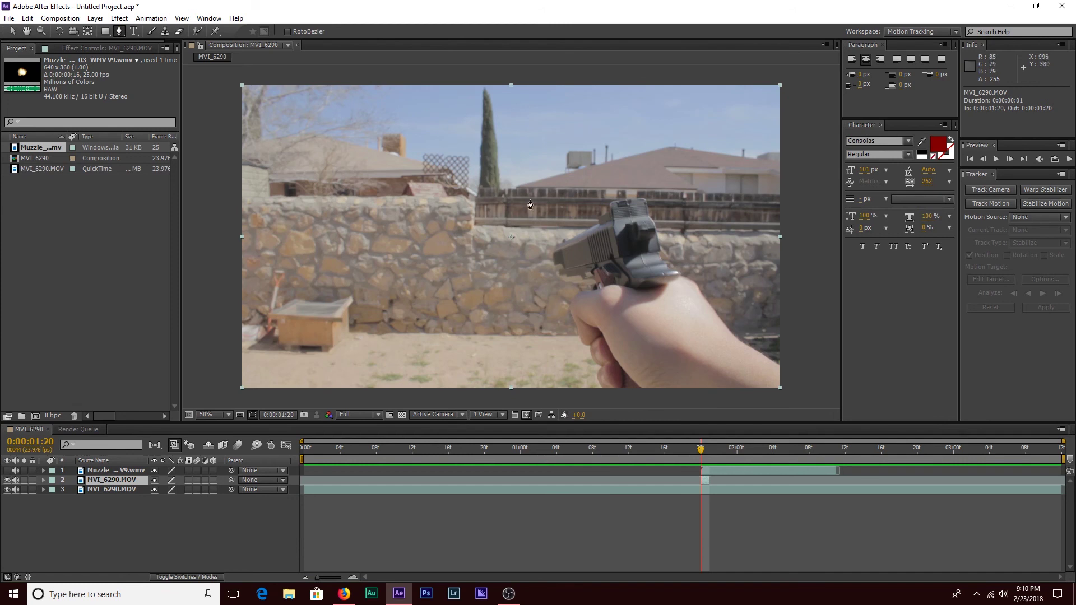
pyautogui.press('.')
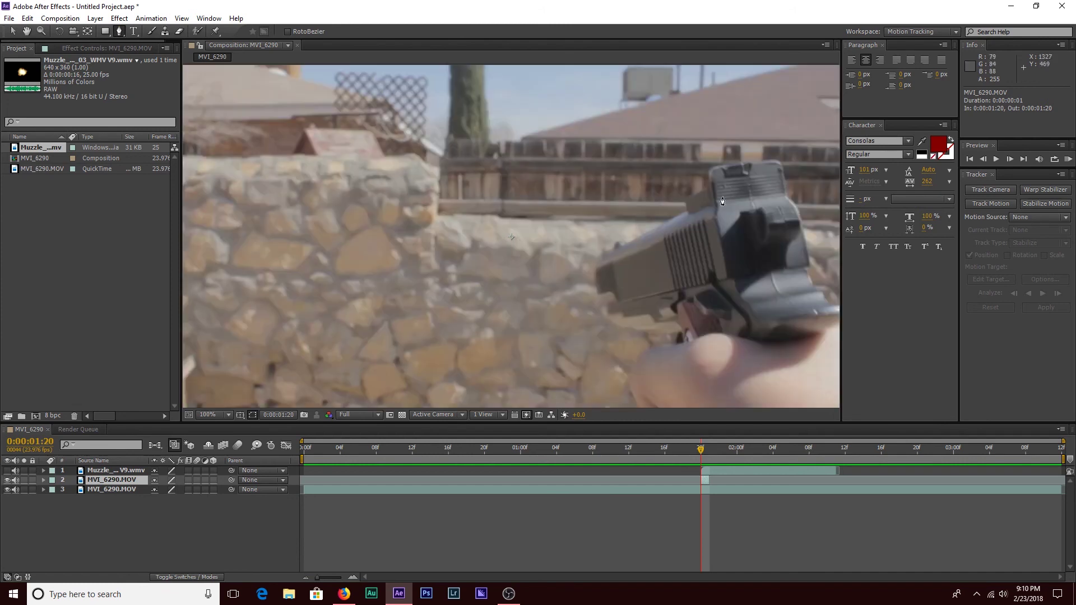
pyautogui.click(784, 193)
pyautogui.click(780, 166)
pyautogui.click(768, 160)
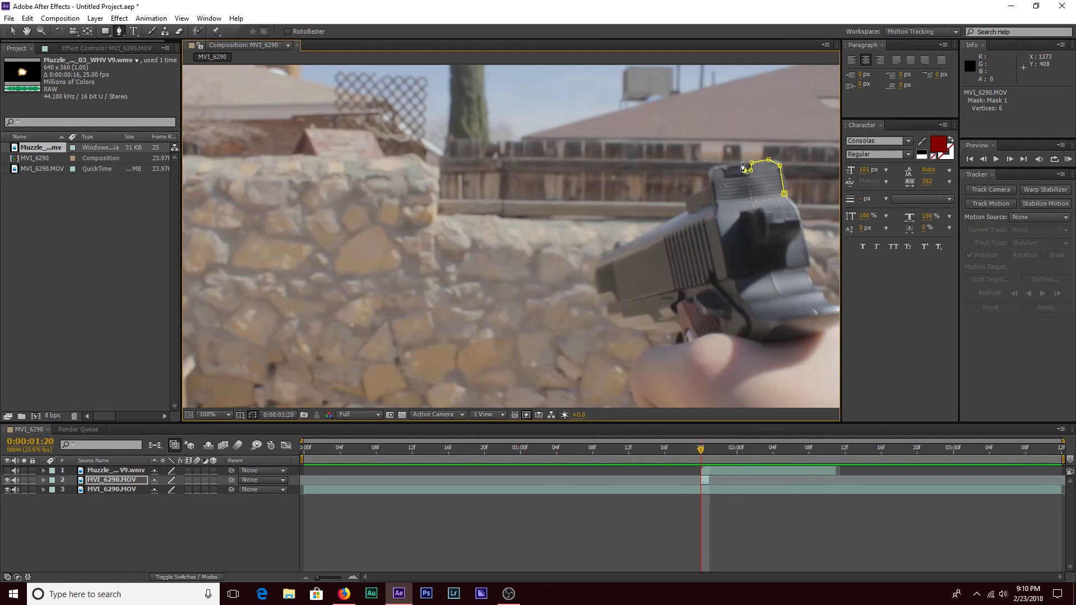
pyautogui.click(712, 169)
pyautogui.click(708, 189)
pyautogui.click(686, 198)
pyautogui.click(624, 246)
pyautogui.click(600, 255)
pyautogui.click(596, 277)
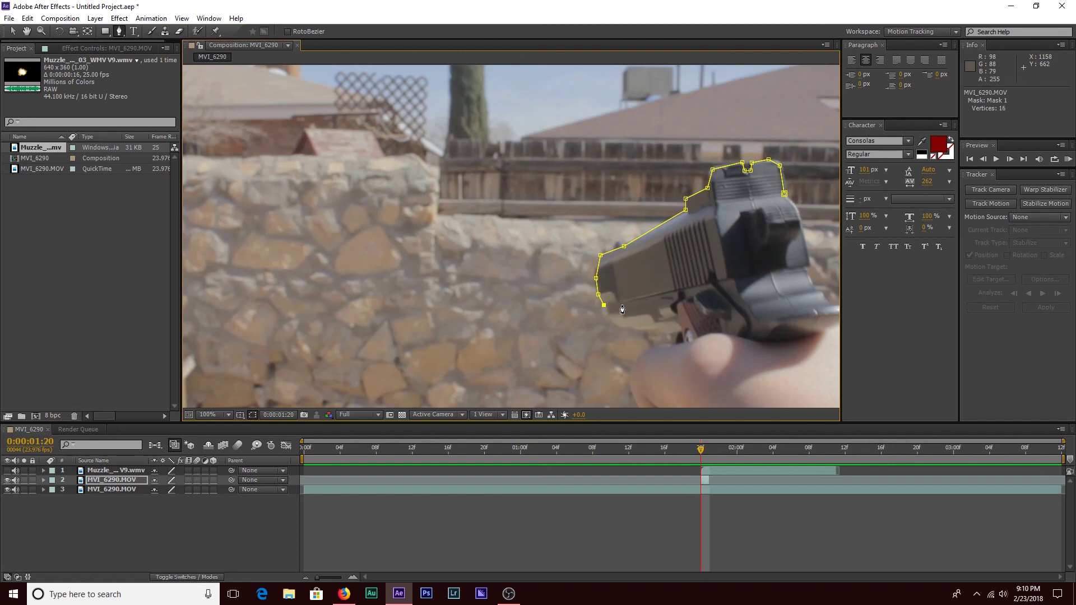
# - Continue the mask around the lower muzzle and along the pistol's underside to the trigger area
pyautogui.click(621, 305)
pyautogui.moveTo(622, 304); pyautogui.dragTo(611, 318)
pyautogui.click(624, 326)
pyautogui.click(643, 331)
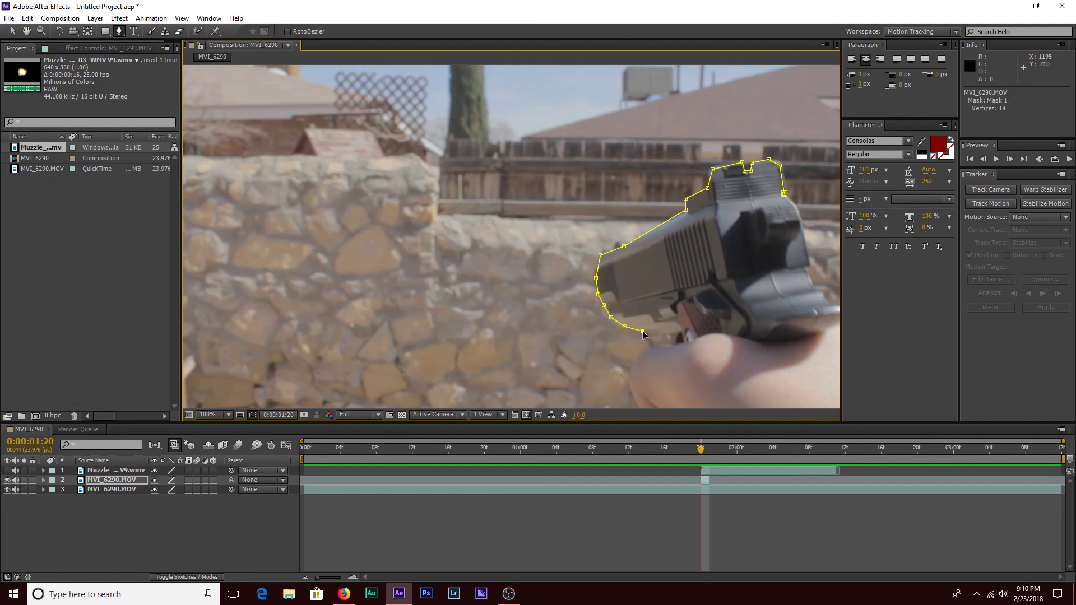
pyautogui.click(676, 331)
pyautogui.click(685, 343)
# - Extend the mask from the trigger area around the front of the hand and down the gripping fingers
pyautogui.scroll(-2, 678, 312)
pyautogui.scroll(2, 620, 294)
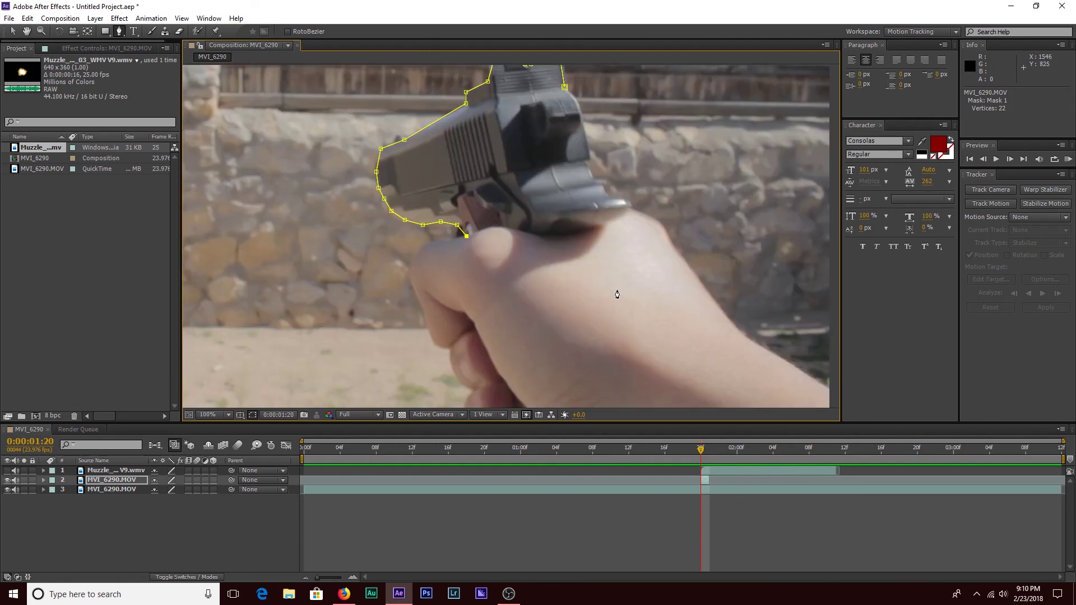
pyautogui.click(450, 239)
pyautogui.click(428, 244)
pyautogui.click(410, 263)
pyautogui.click(429, 334)
pyautogui.click(448, 350)
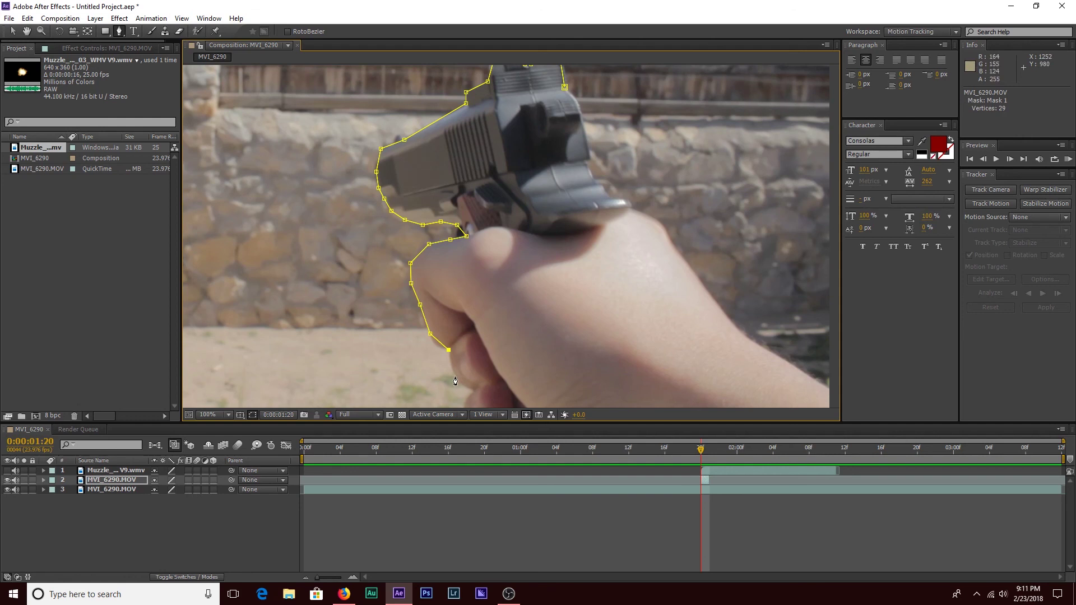
pyautogui.click(455, 376)
pyautogui.click(476, 390)
# - Carry the mask around the lowest finger and along the frame's bottom edge to just past its lower-right corner
pyautogui.press(',')
pyautogui.press('.')
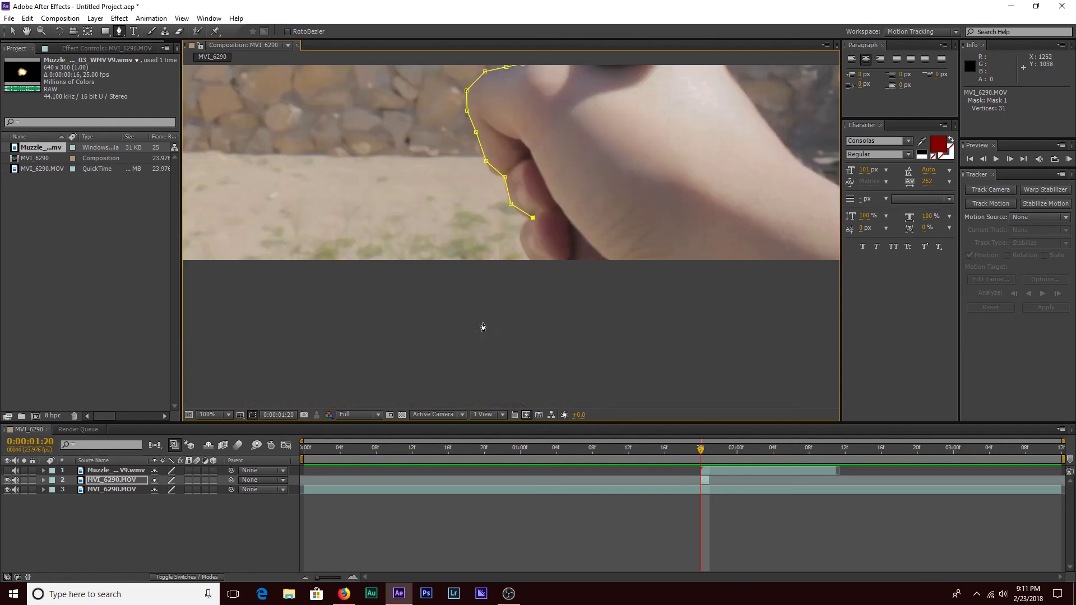
pyautogui.click(522, 225)
pyautogui.click(521, 245)
pyautogui.press(',')
pyautogui.press('.')
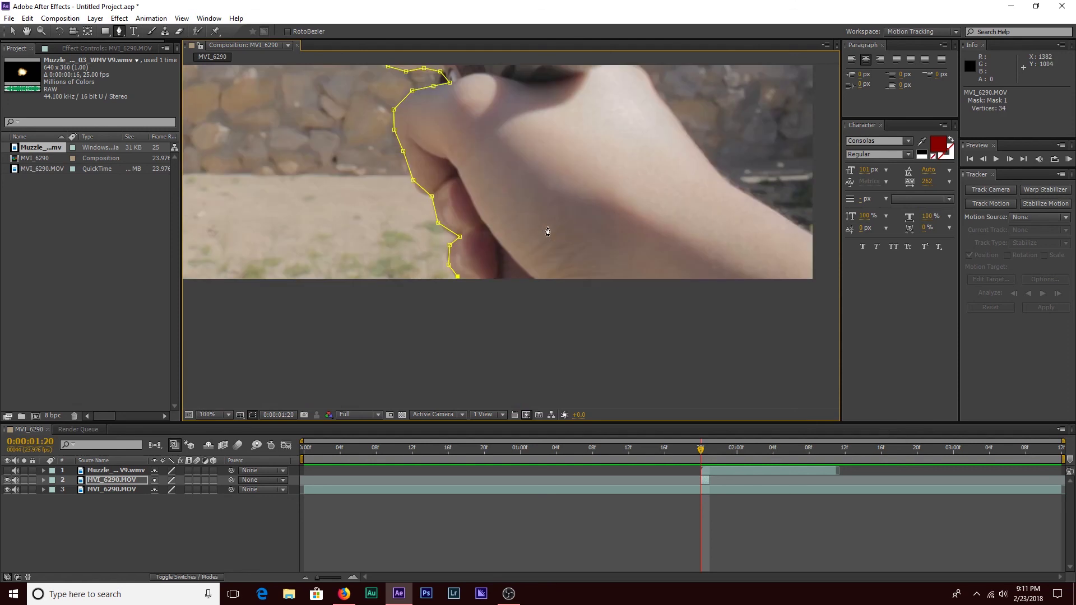
pyautogui.click(503, 279)
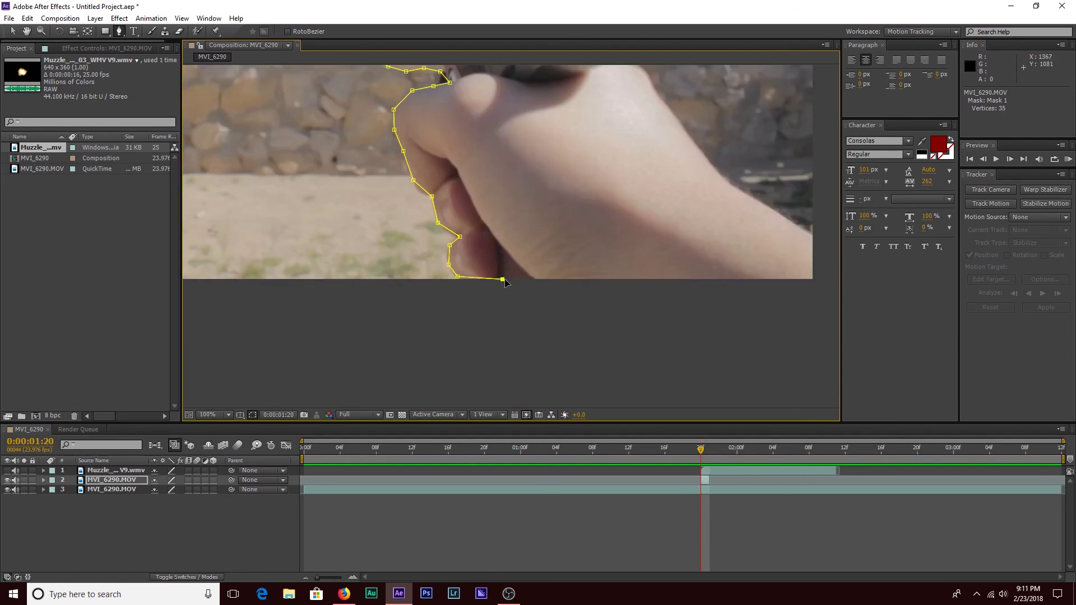
pyautogui.click(672, 279)
pyautogui.click(802, 278)
pyautogui.click(817, 277)
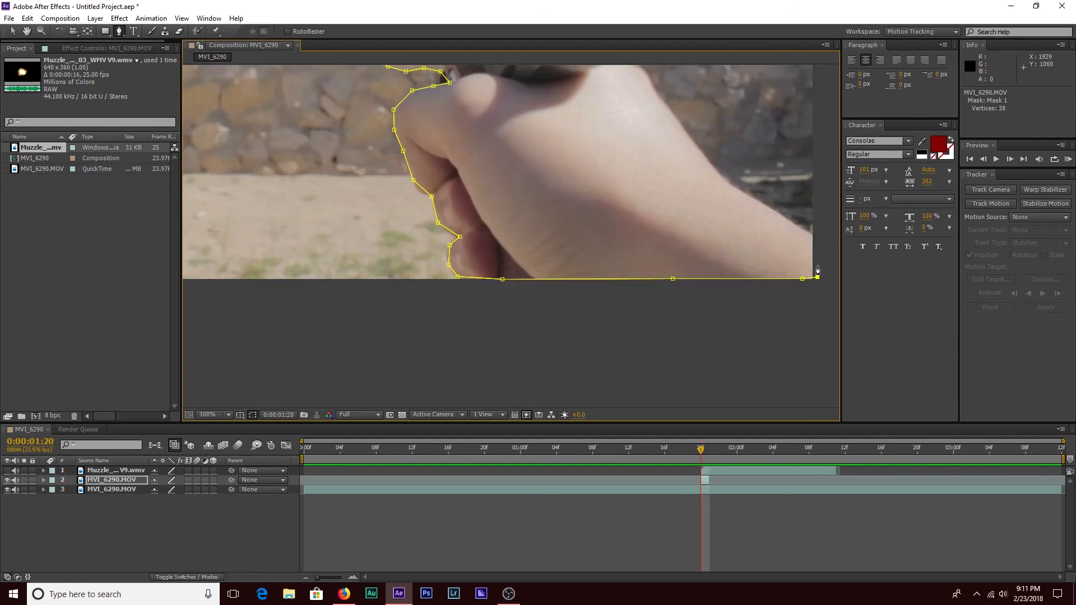
# - Trace the mask up the frame's right edge and along the upper forearm to the back of the hand
pyautogui.click(816, 233)
pyautogui.click(740, 190)
pyautogui.click(698, 148)
pyautogui.scroll(-2, 679, 123)
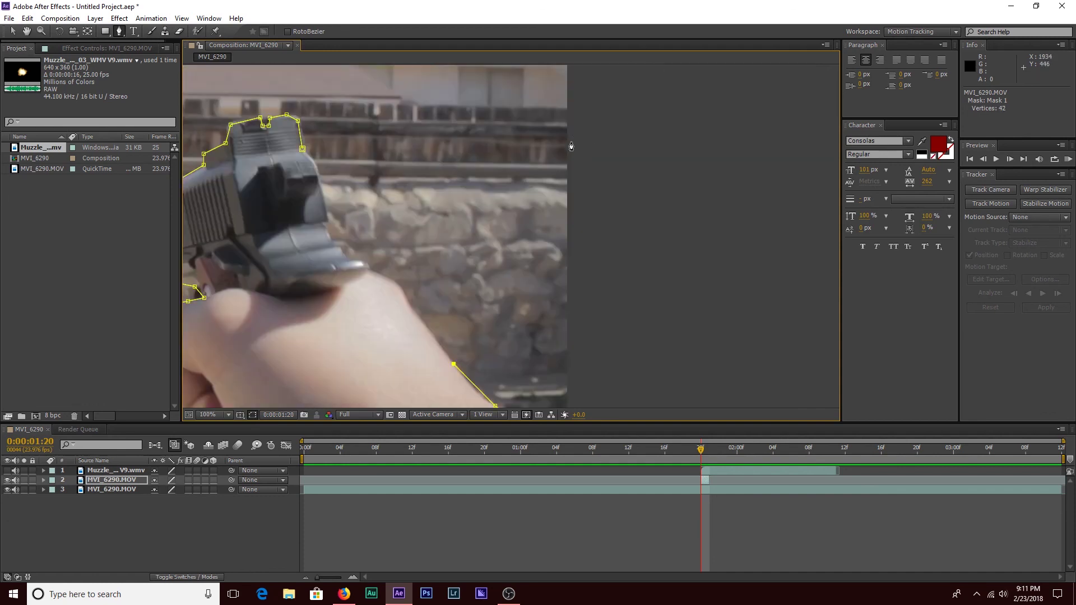
pyautogui.scroll(2, 602, 277)
pyautogui.scroll(-1, 681, 295)
pyautogui.scroll(1, 656, 301)
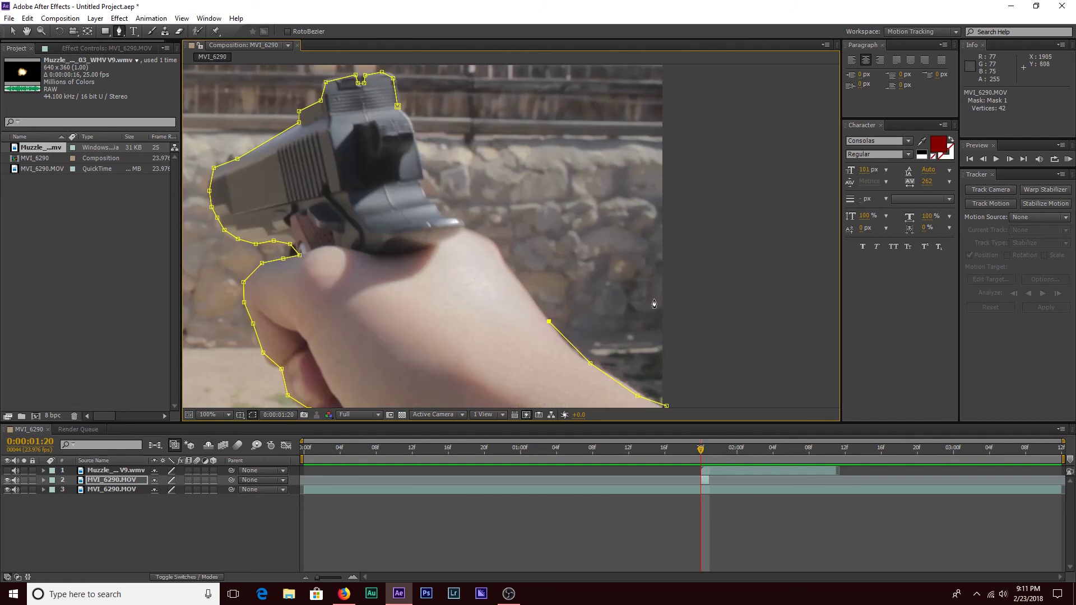
pyautogui.click(510, 267)
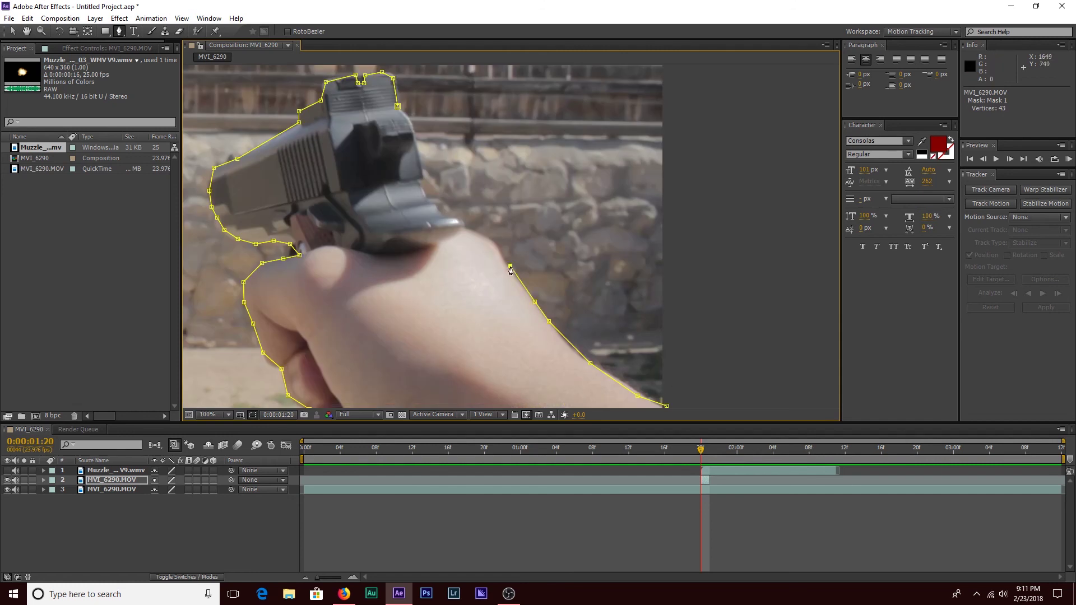
pyautogui.click(492, 241)
# - Trace the mask up the rear of the pistol and close it at its starting point beside the rear sight
pyautogui.click(460, 228)
pyautogui.click(432, 206)
pyautogui.click(419, 181)
pyautogui.click(424, 173)
pyautogui.click(413, 132)
pyautogui.click(398, 107)
pyautogui.press(',')
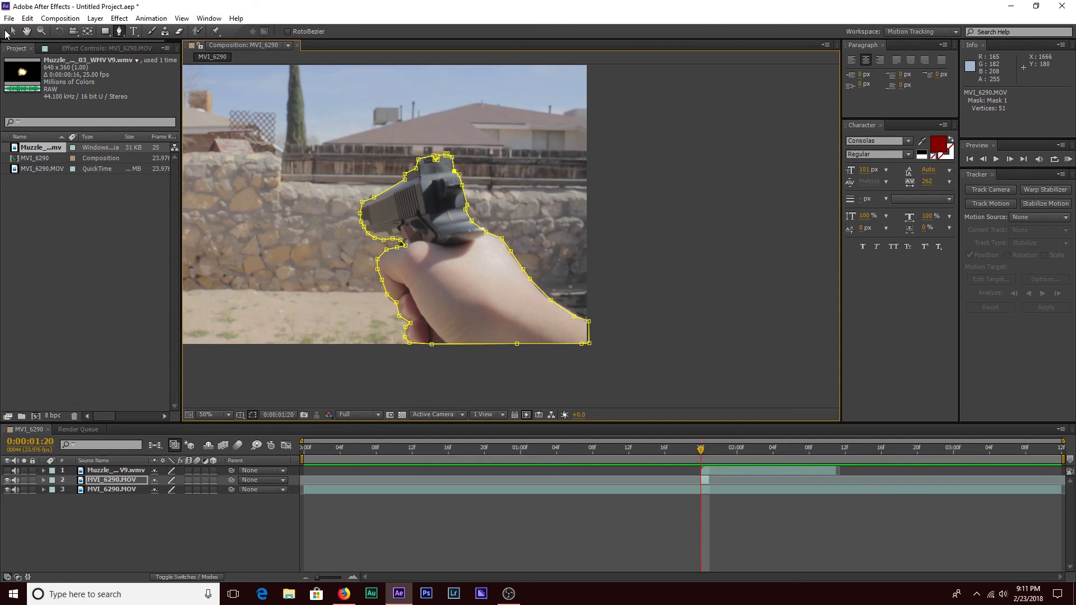
# - Leave the mask drawing and set the composition view's magnification to Fit
pyautogui.click(13, 30)
pyautogui.click(378, 234)
pyautogui.press('z')
pyautogui.press('.')
pyautogui.press('.')
pyautogui.click(213, 415)
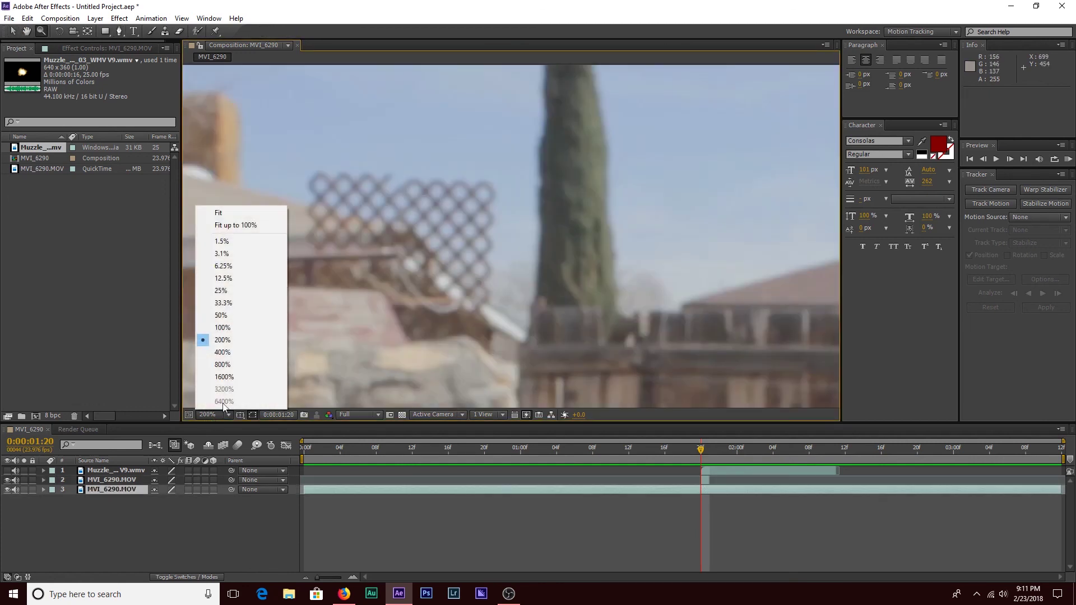
pyautogui.click(243, 213)
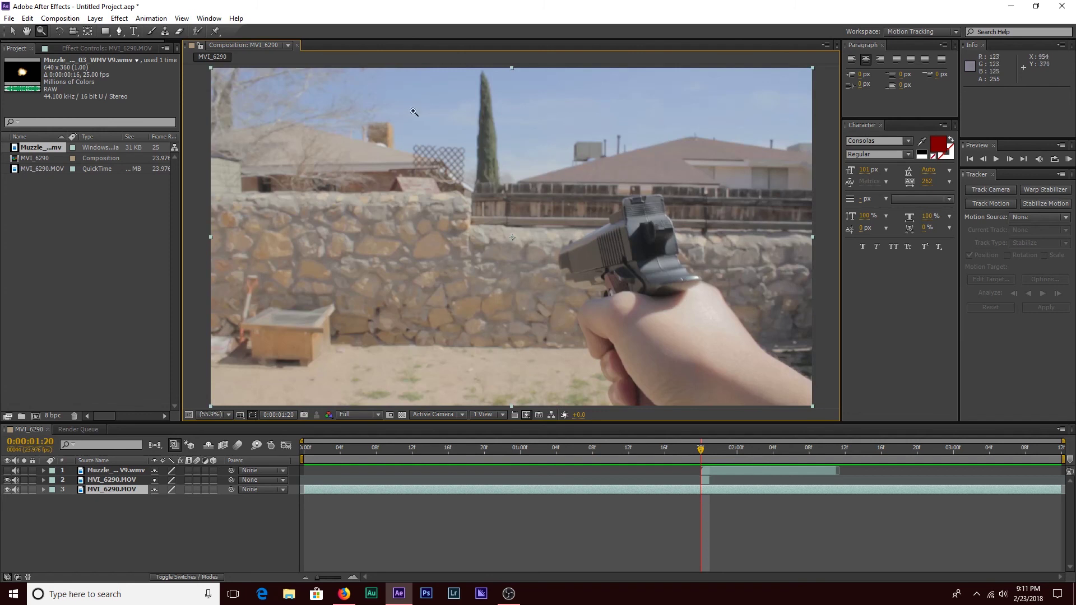
# - Turn the muzzle flash layer's visibility back on and move the masked one-frame footage layer above it
pyautogui.press('v')
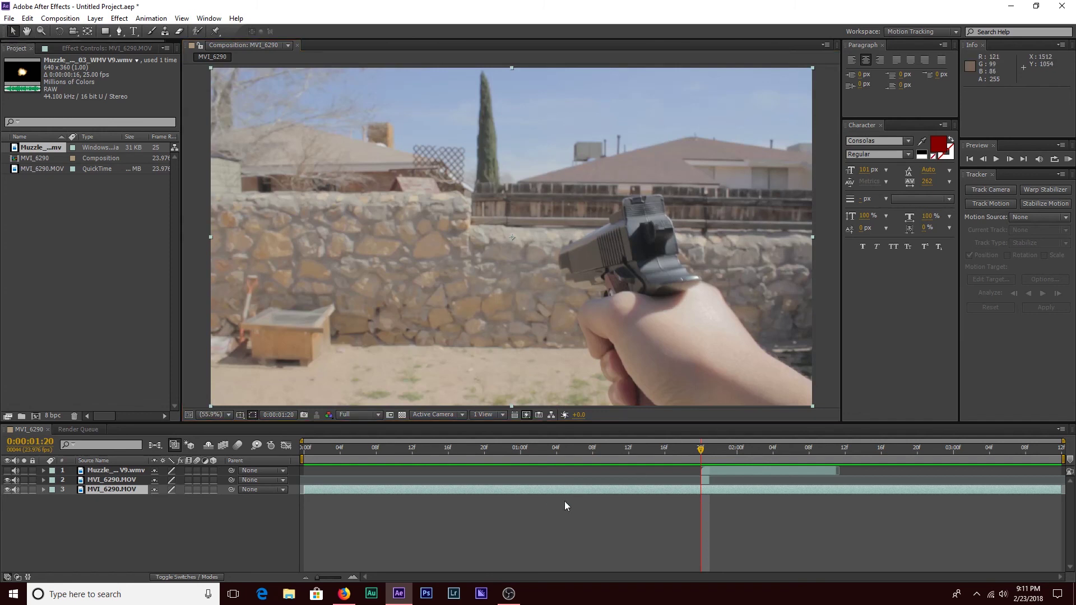
pyautogui.click(712, 470)
pyautogui.click(704, 478)
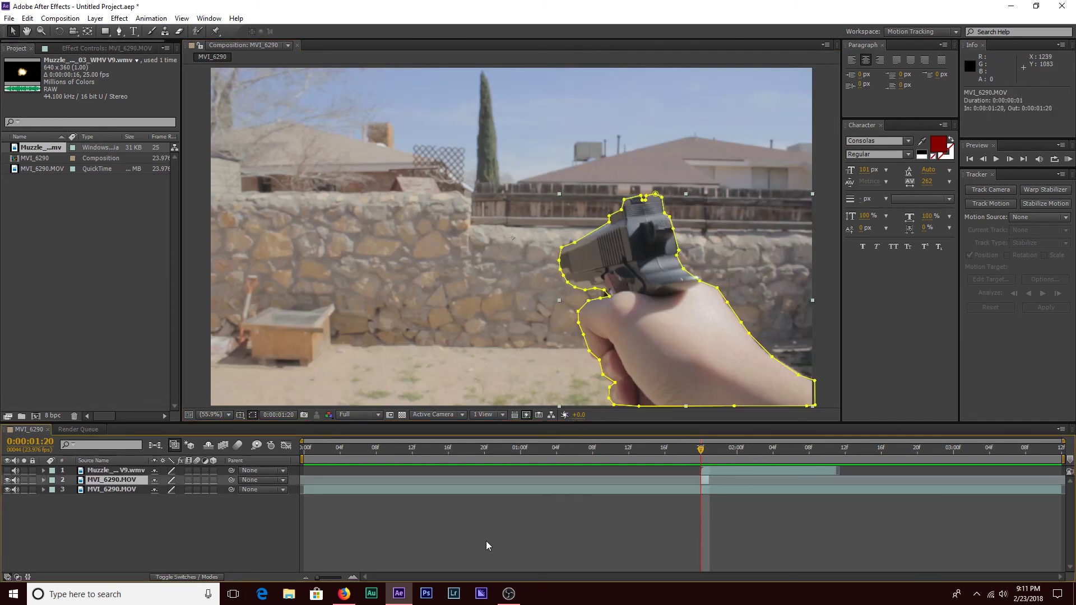
pyautogui.click(7, 471)
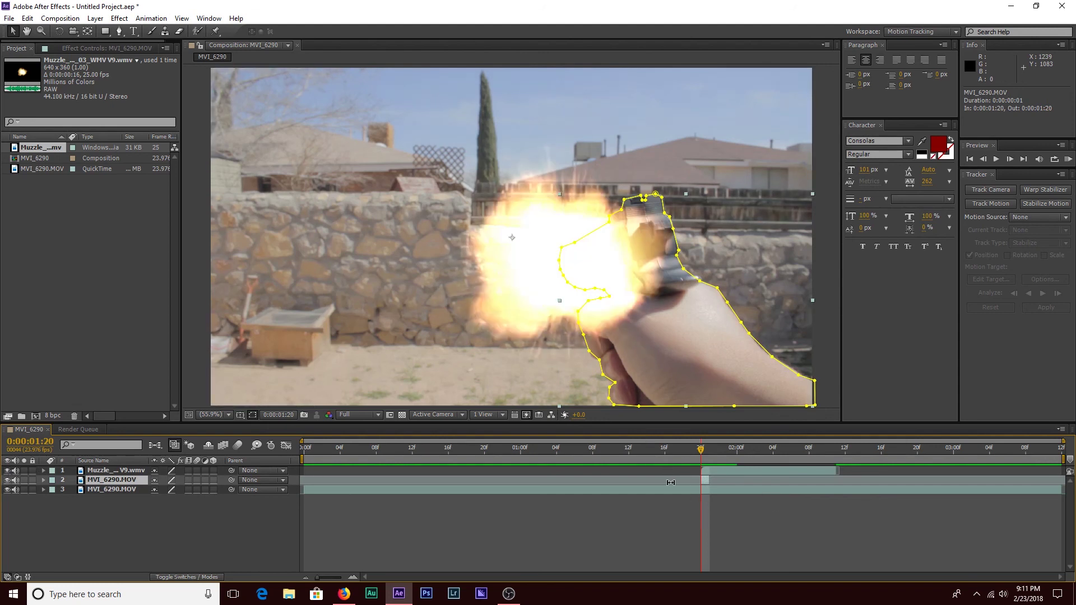
pyautogui.click(122, 496)
pyautogui.moveTo(116, 479); pyautogui.dragTo(112, 470)
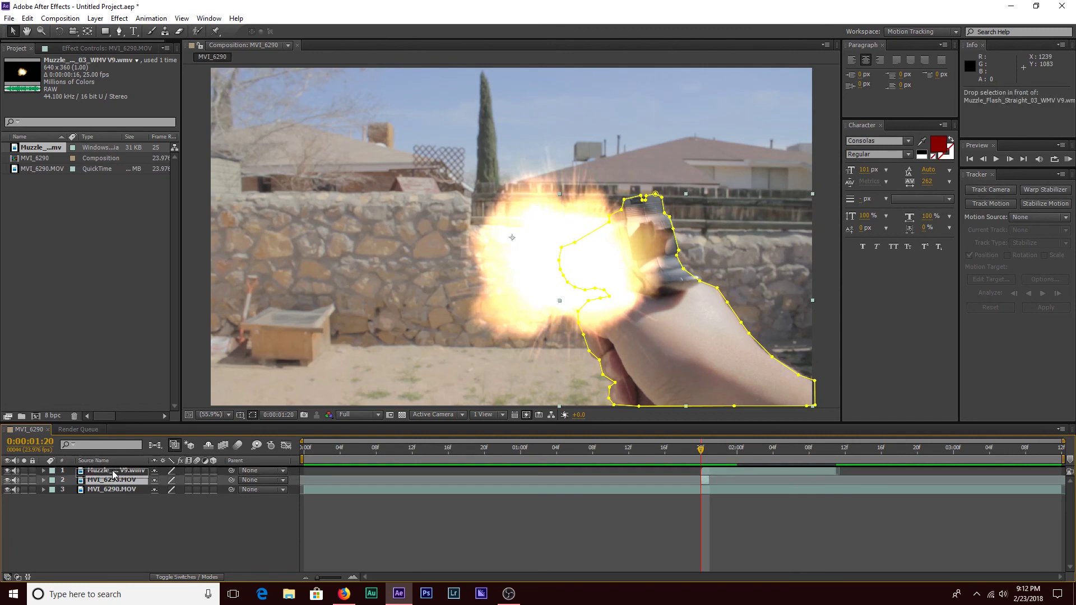
pyautogui.click(584, 571)
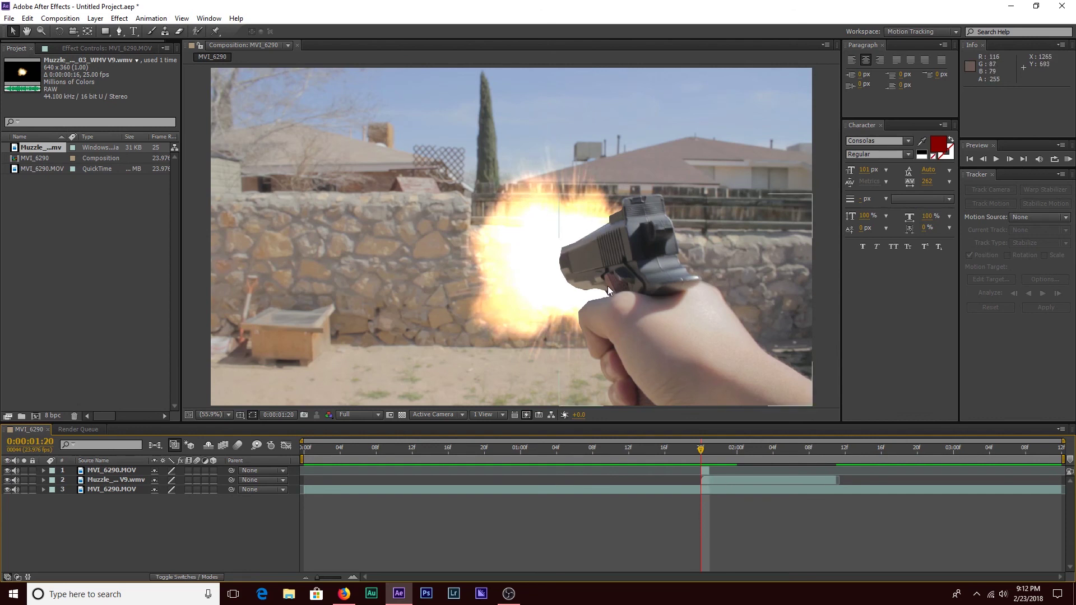
# - Feather Mask 1 on the one-frame footage layer by 37 pixels
pyautogui.click(59, 472)
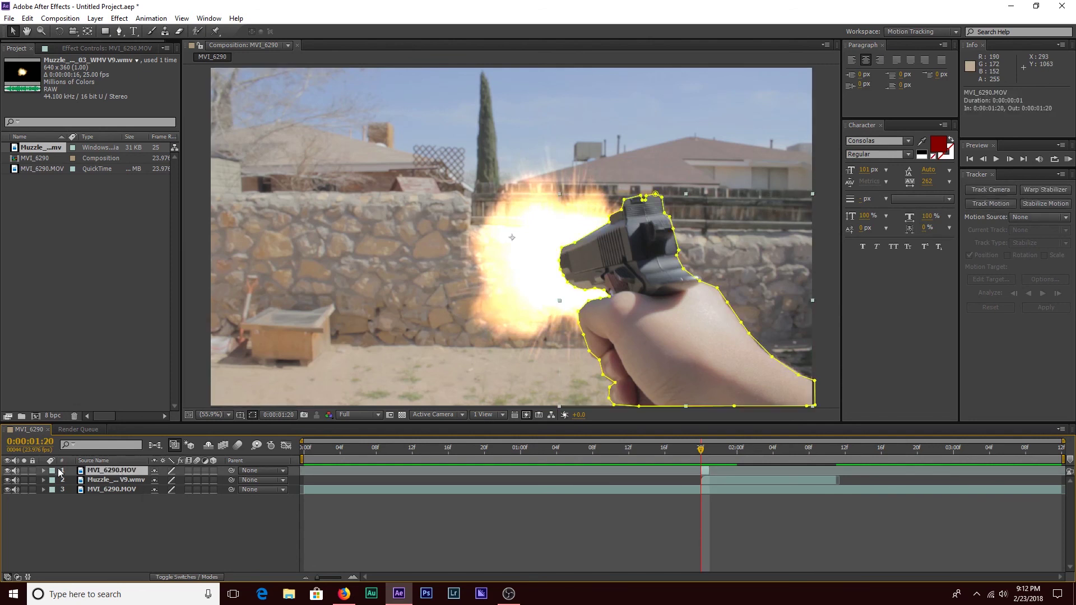
pyautogui.click(42, 471)
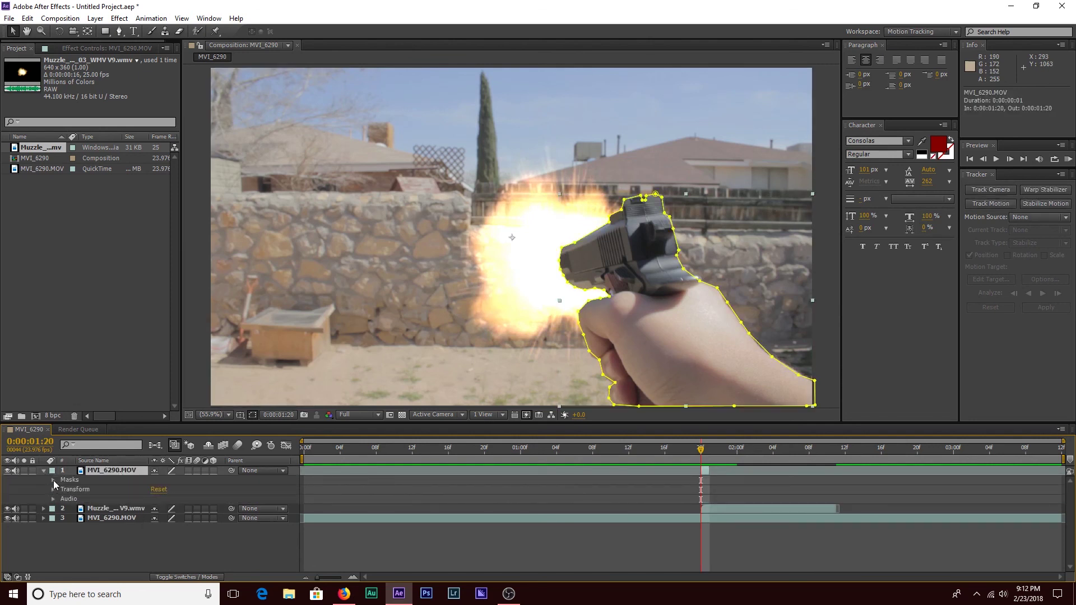
pyautogui.click(52, 480)
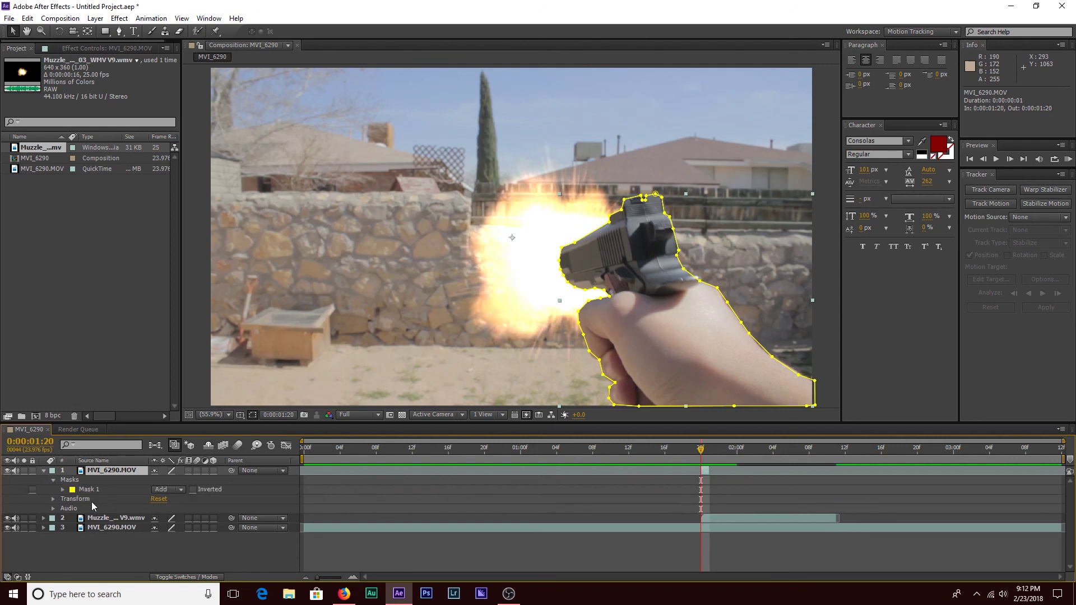
pyautogui.click(62, 490)
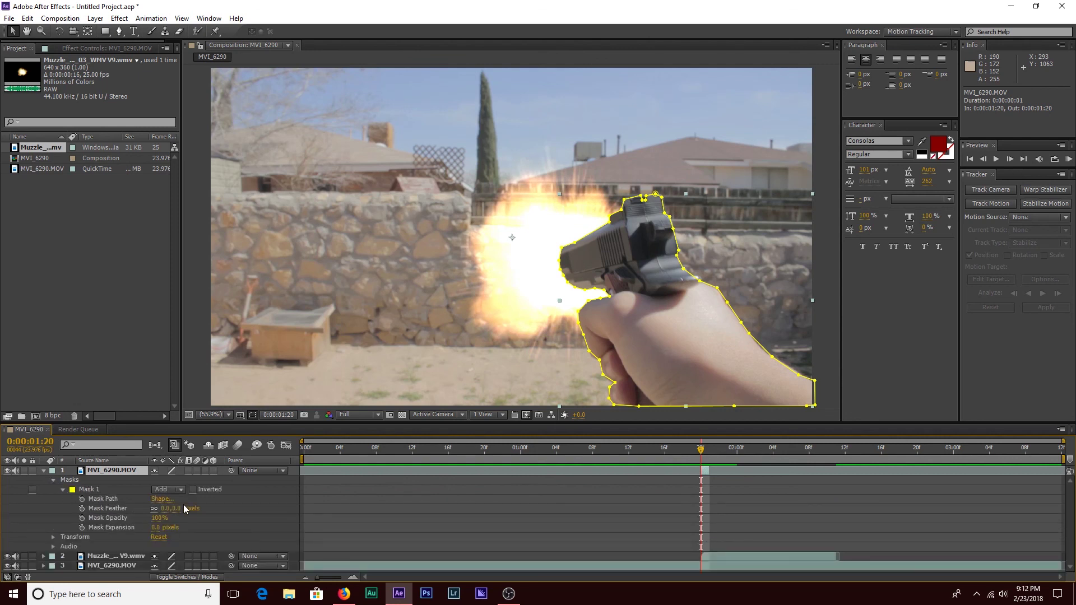
pyautogui.moveTo(174, 508); pyautogui.dragTo(201, 514)
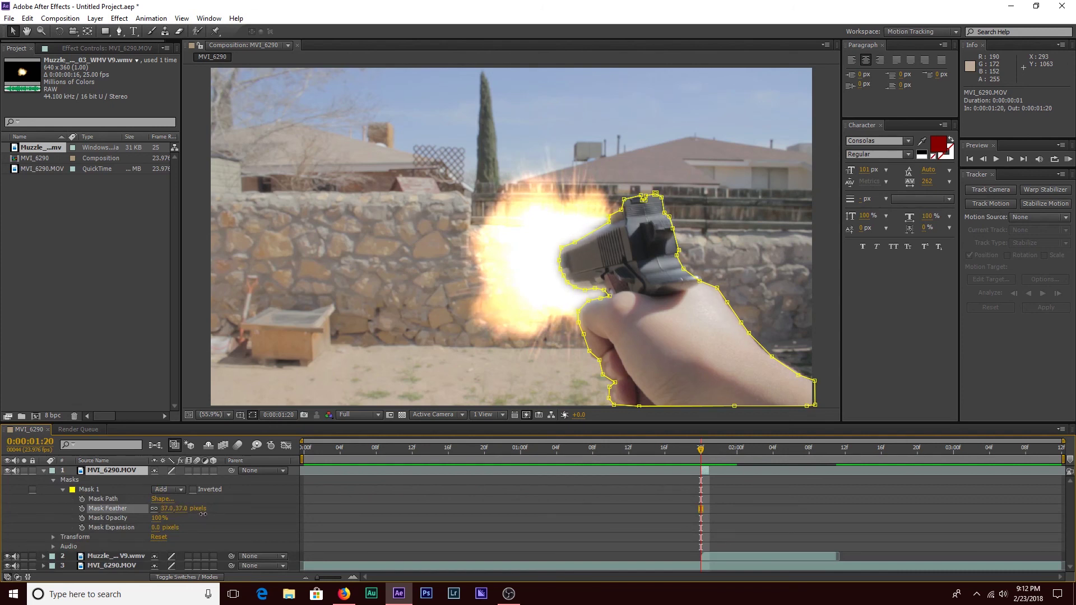
pyautogui.click(711, 497)
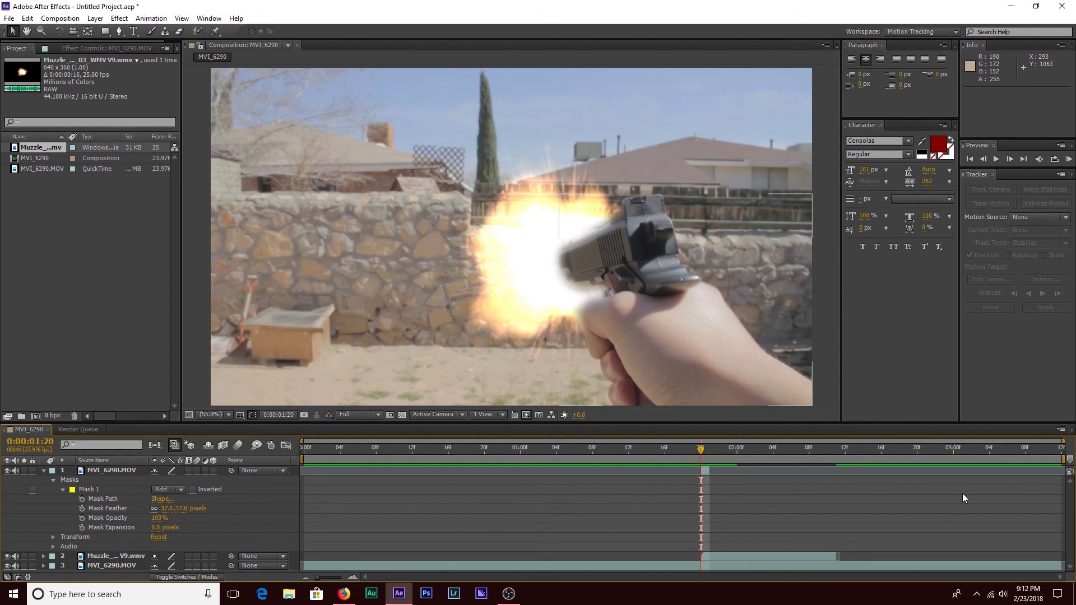
# - Rename the masked one-frame footage layer as "gun"
pyautogui.click(43, 472)
pyautogui.click(101, 471)
pyautogui.rightClick(112, 464)
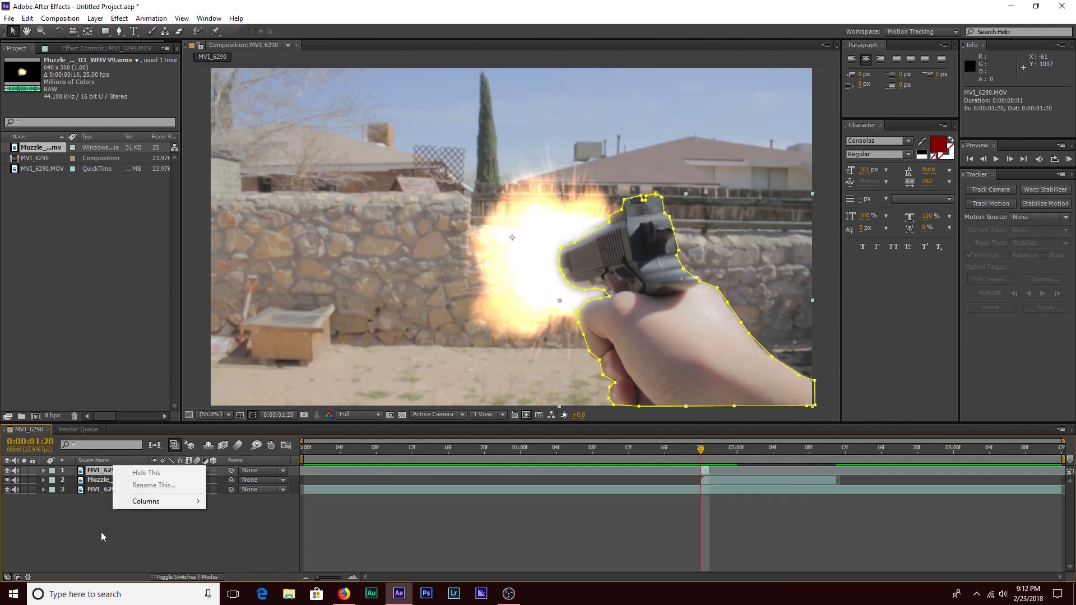
pyautogui.click(101, 536)
pyautogui.click(107, 473)
pyautogui.rightClick(107, 472)
pyautogui.click(144, 464)
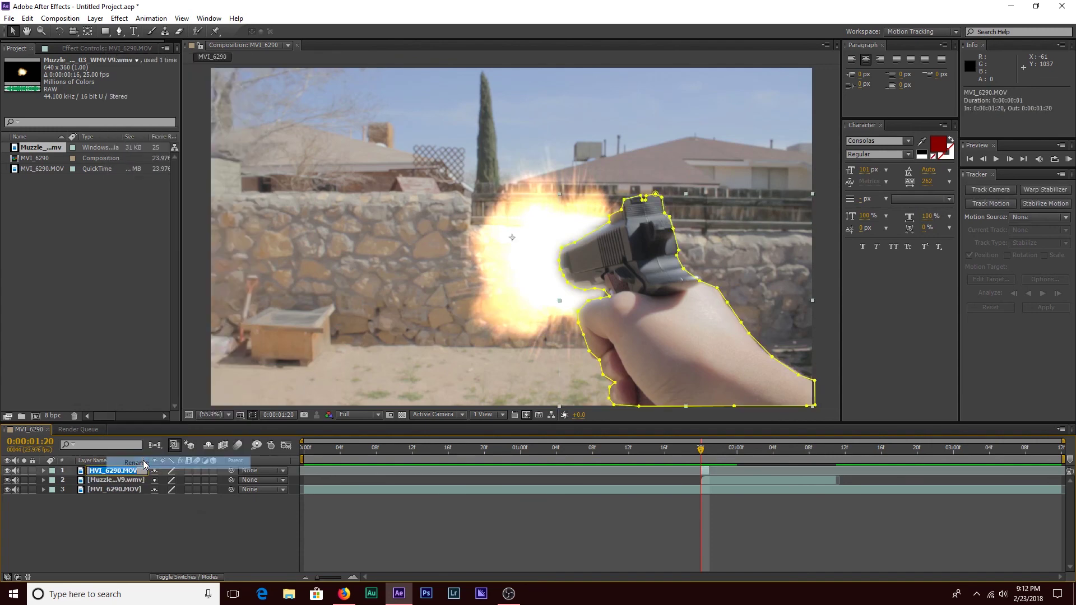
pyautogui.write('gun')
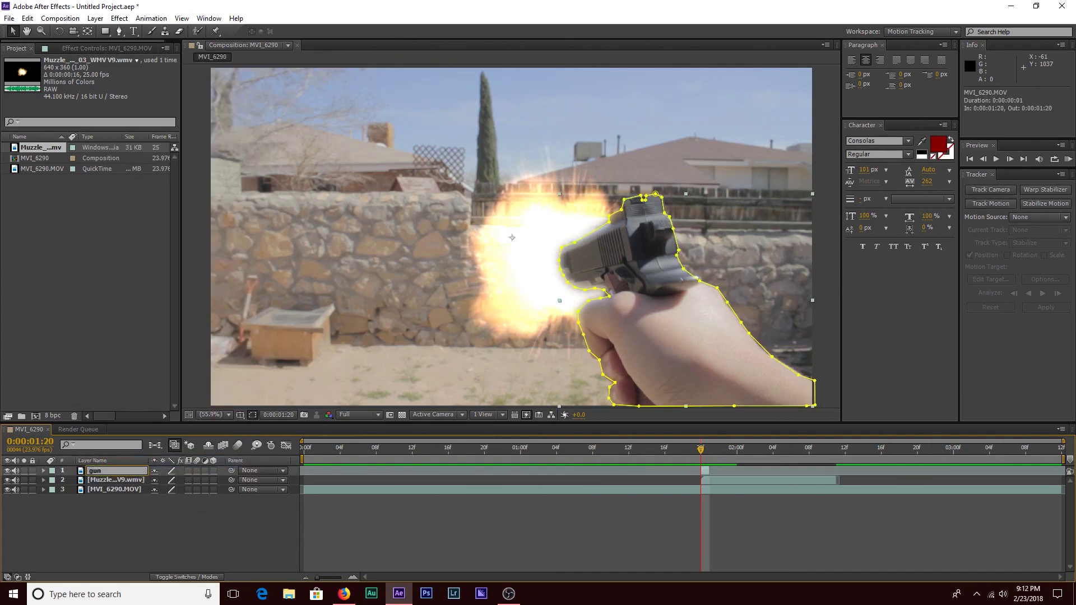
pyautogui.press('Return')
pyautogui.click(379, 475)
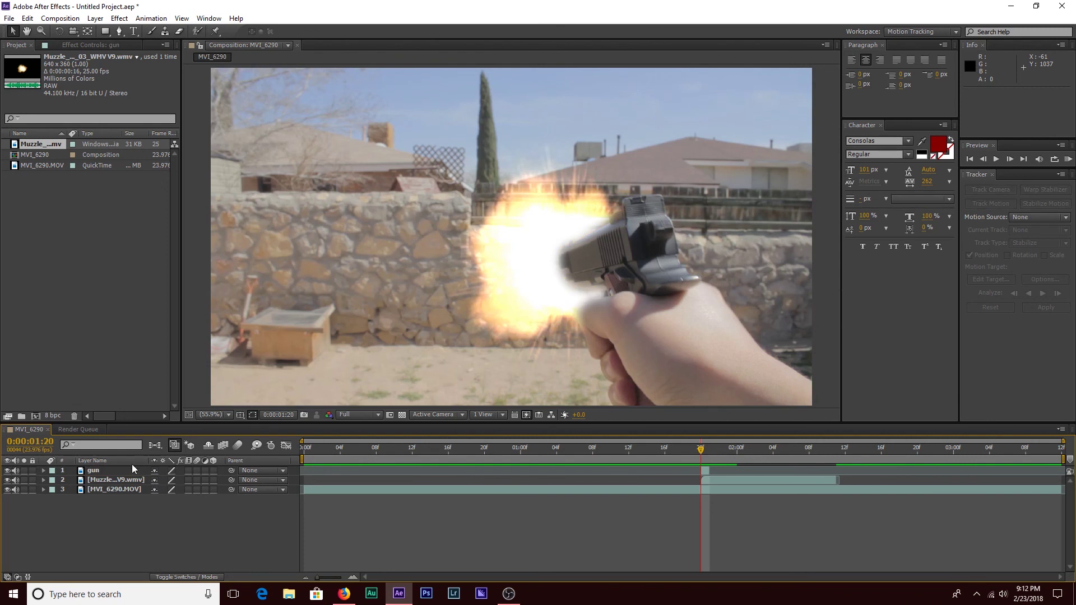
# - Preview the composition's playback from 0:00:01:16 to check the gunshot
pyautogui.click(99, 471)
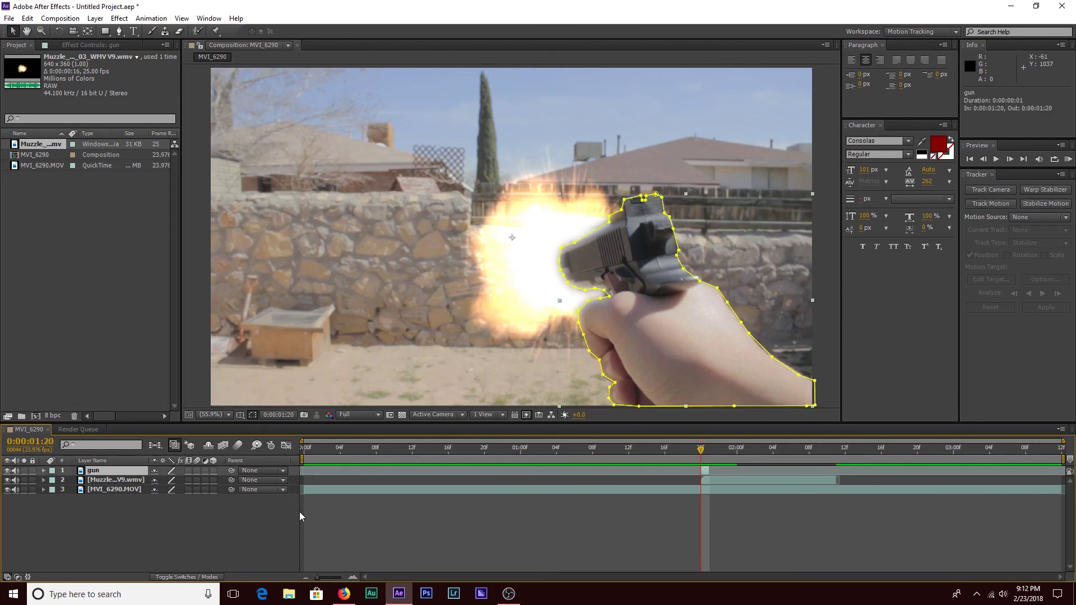
pyautogui.click(485, 522)
pyautogui.click(667, 451)
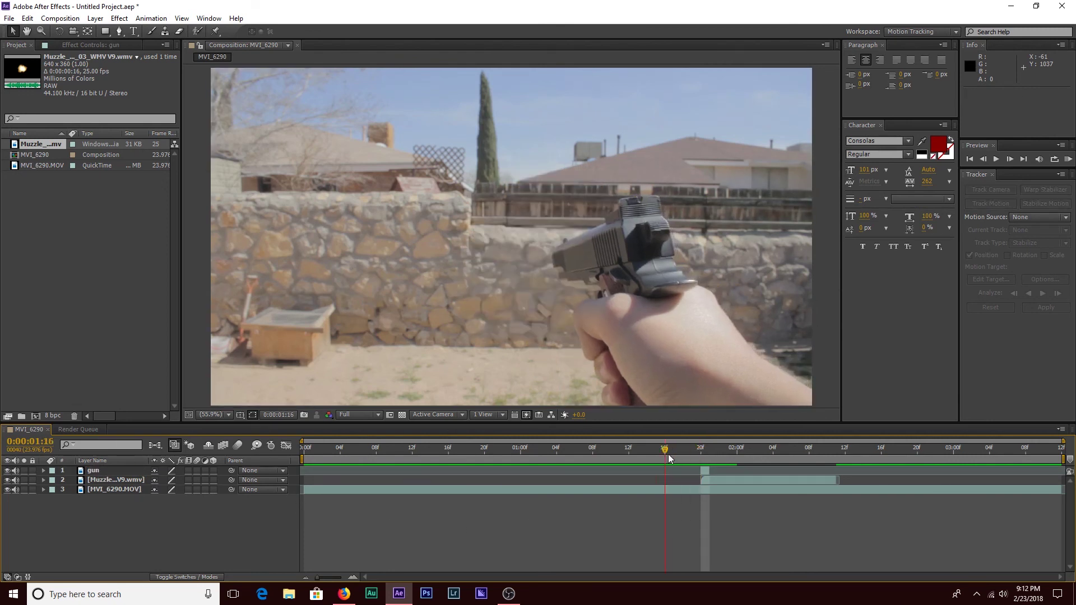
pyautogui.press('space')
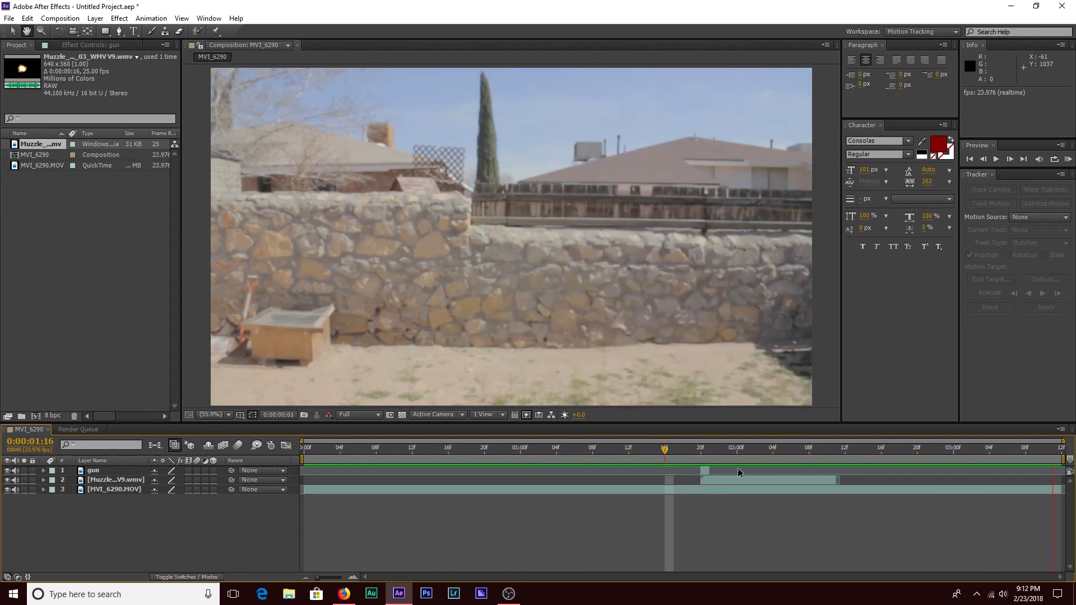
# - Shift the muzzle flash clip one frame earlier with its visible start at 0:00:01:20, and preview the shot from 0:00:01:15
pyautogui.click(702, 455)
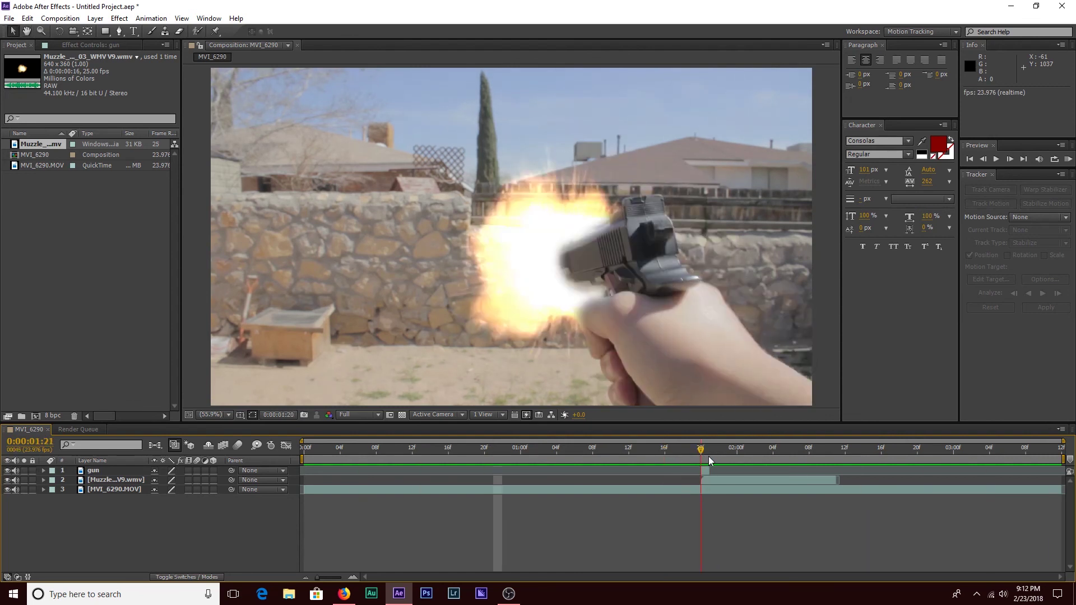
pyautogui.moveTo(703, 460); pyautogui.dragTo(674, 481)
pyautogui.click(710, 453)
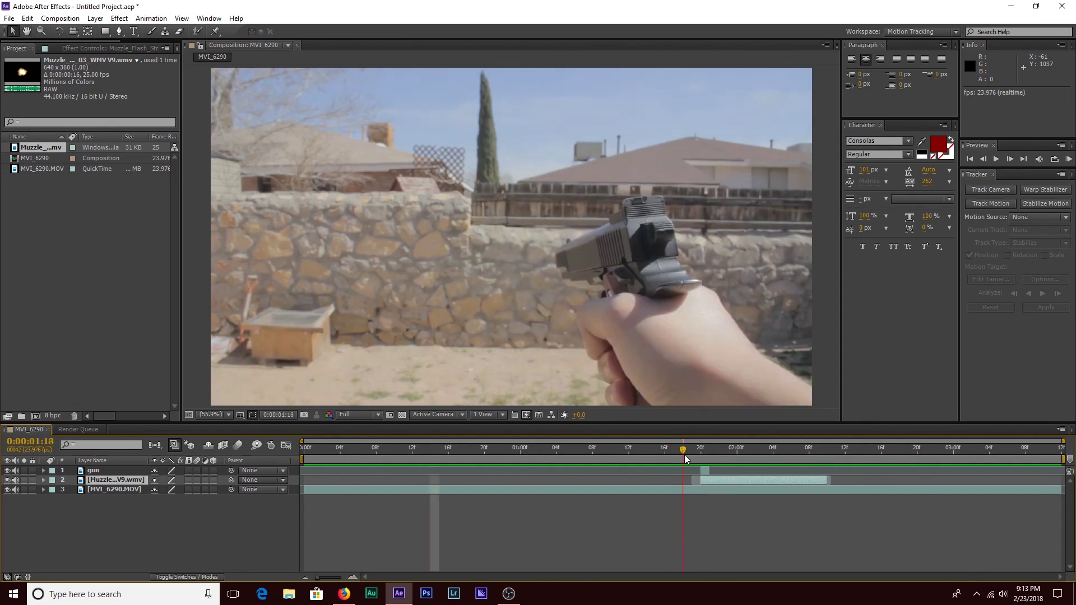
pyautogui.click(656, 451)
pyautogui.press('space')
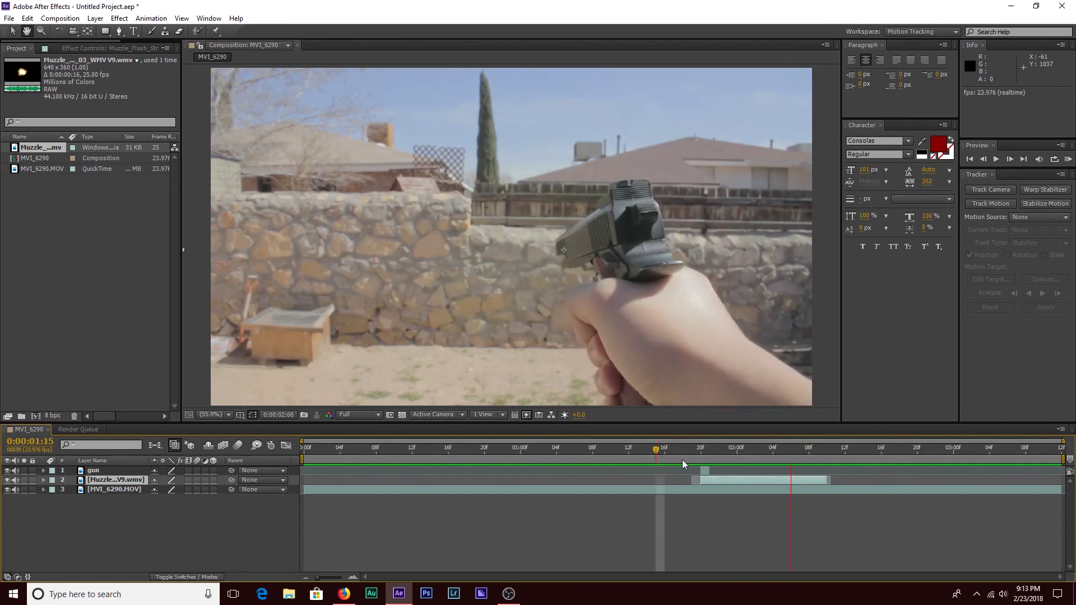
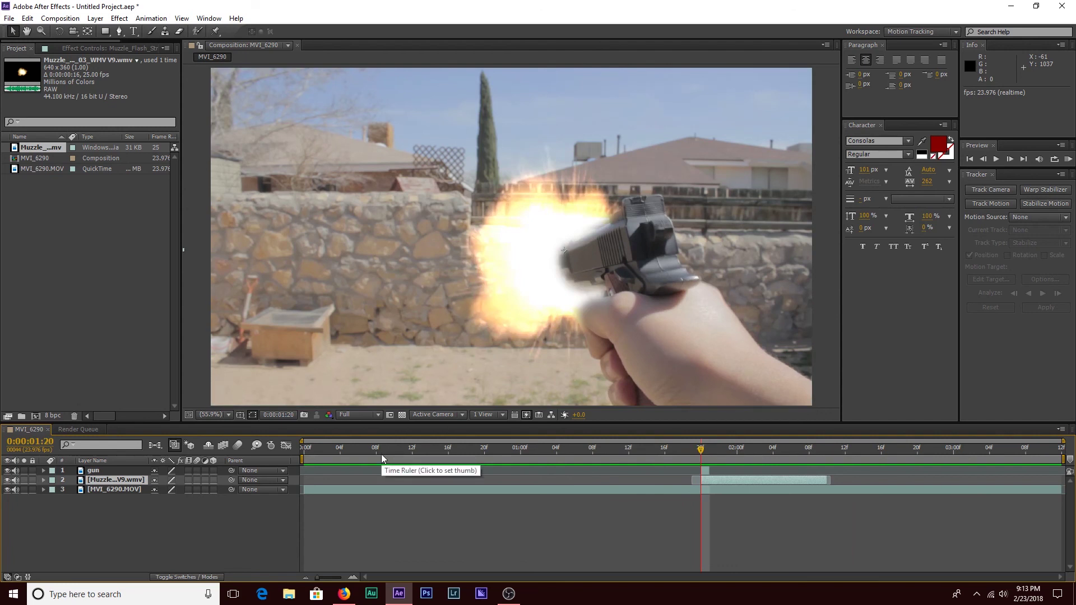
# - Duplicate the full-length MVI_6290.MOV layer and trim the upper copy to the single frame at 0:00:01:20
pyautogui.click(98, 489)
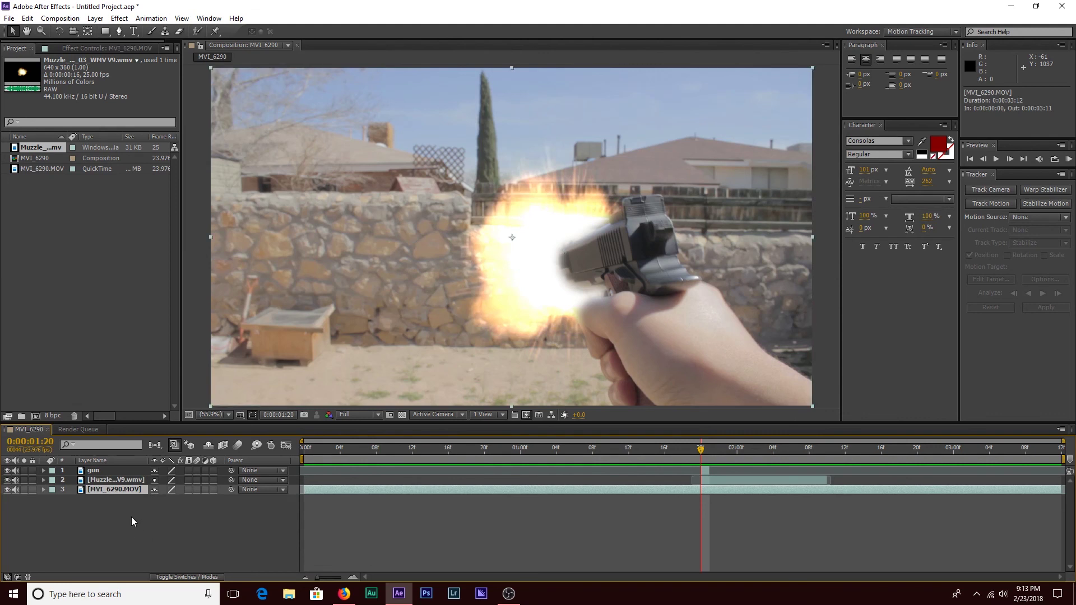
pyautogui.click(125, 497)
pyautogui.click(123, 489)
pyautogui.hotkey('ctrl', 'd')
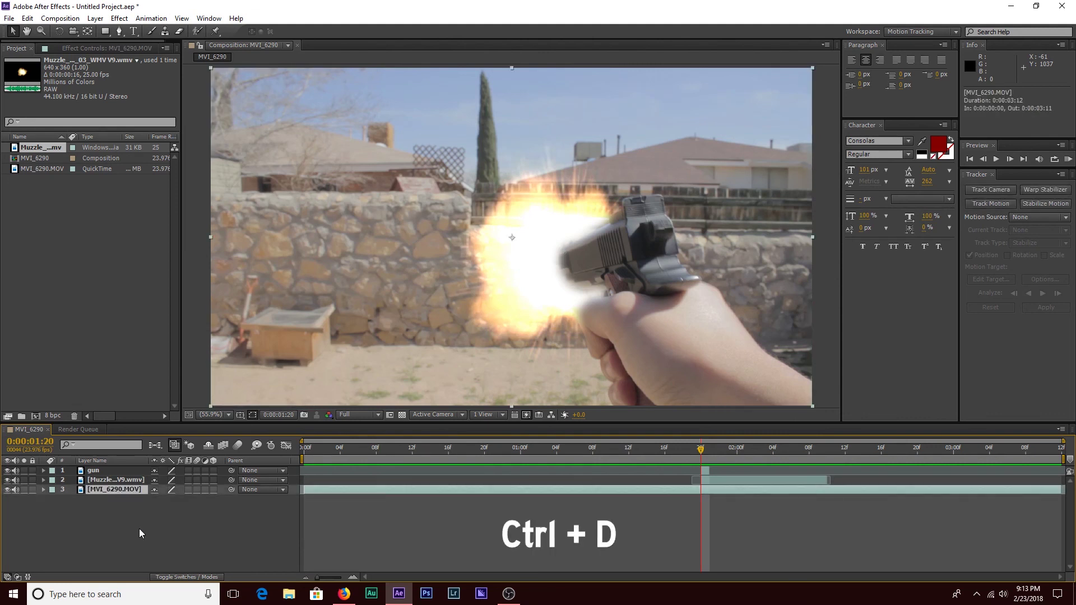
pyautogui.moveTo(304, 490); pyautogui.dragTo(701, 490)
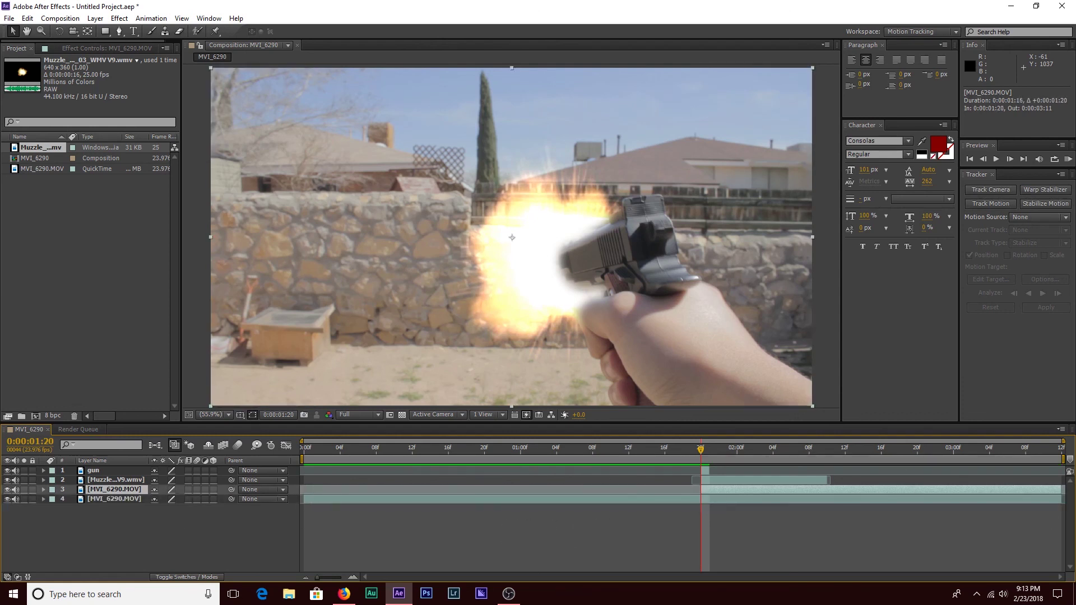
pyautogui.moveTo(1057, 491); pyautogui.dragTo(721, 493)
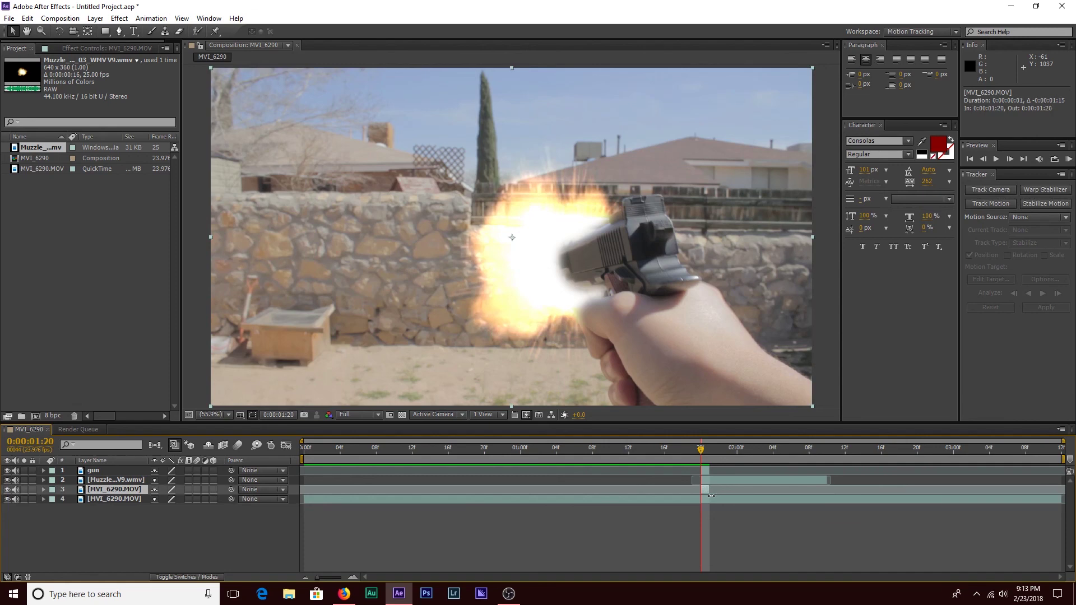
# - Rename the new one-frame footage copy as "flash"
pyautogui.rightClick(101, 489)
pyautogui.click(135, 486)
pyautogui.press('BackSpace')
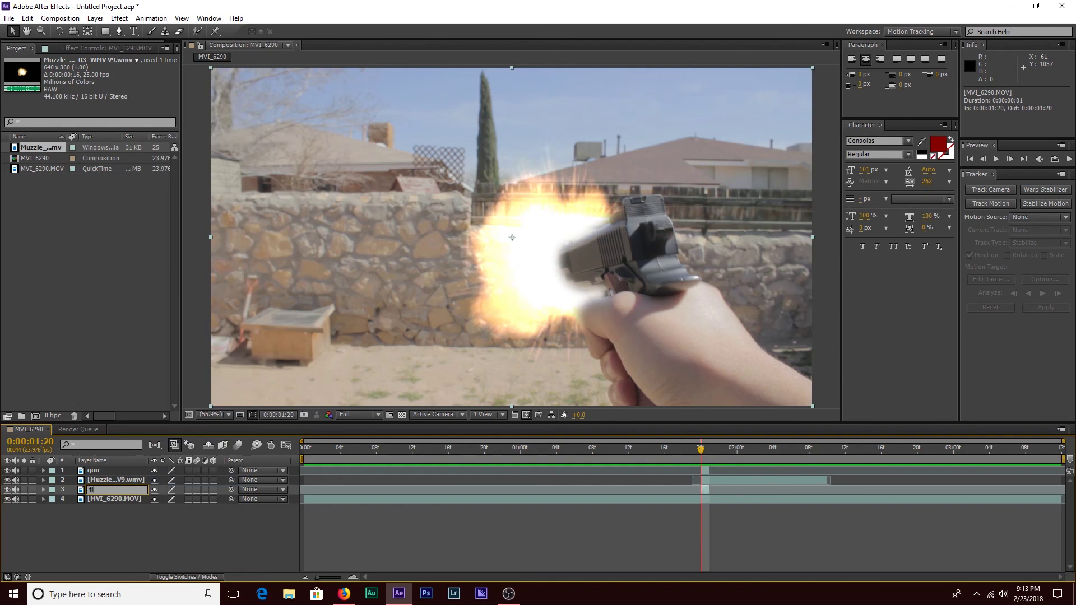
pyautogui.press('Return')
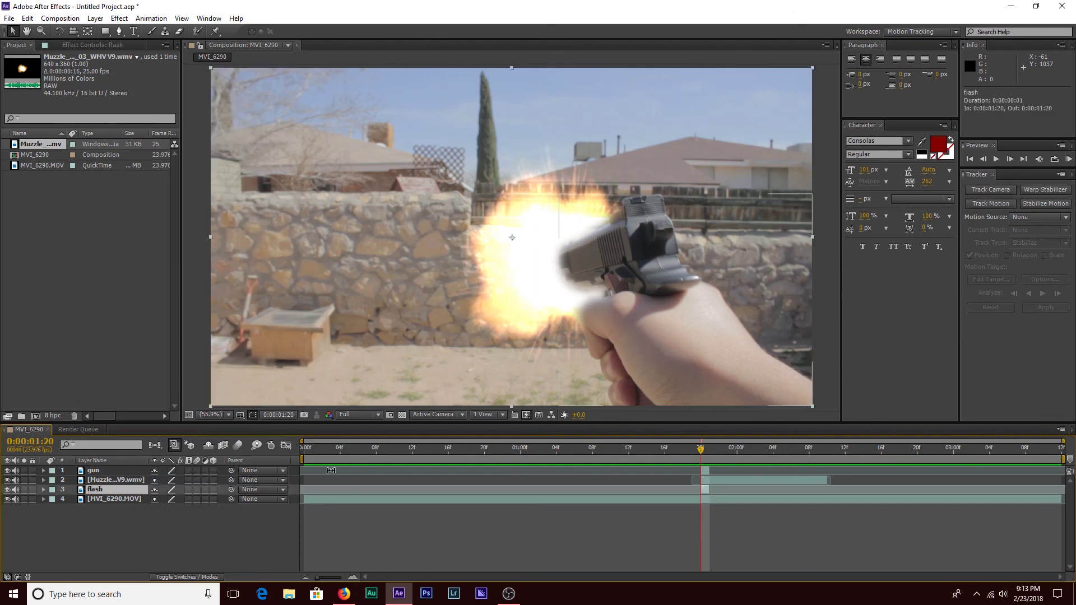
# - Draw a wide, roughly oval 12-point Pen mask on the flash layer around the muzzle flash and pistol
pyautogui.click(119, 31)
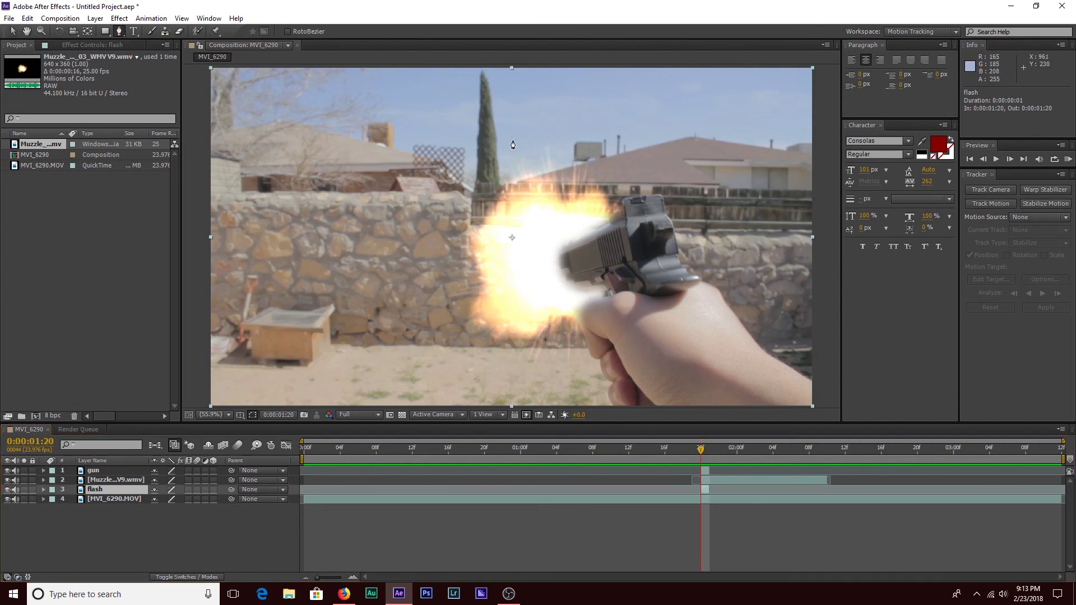
pyautogui.click(502, 95)
pyautogui.click(408, 123)
pyautogui.click(380, 226)
pyautogui.click(402, 318)
pyautogui.click(485, 354)
pyautogui.click(592, 364)
pyautogui.click(675, 349)
pyautogui.click(748, 222)
pyautogui.click(683, 140)
pyautogui.click(592, 107)
pyautogui.click(527, 92)
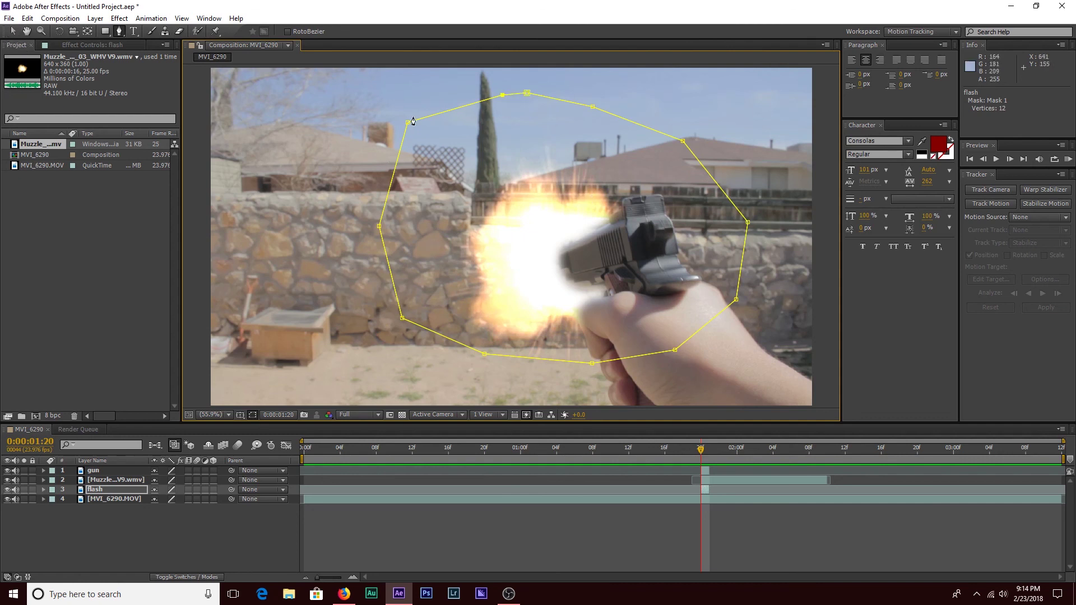
# - Change the flash layer's blending mode to brighten the masked area around the muzzle, and leave the mask drawing
pyautogui.rightClick(104, 494)
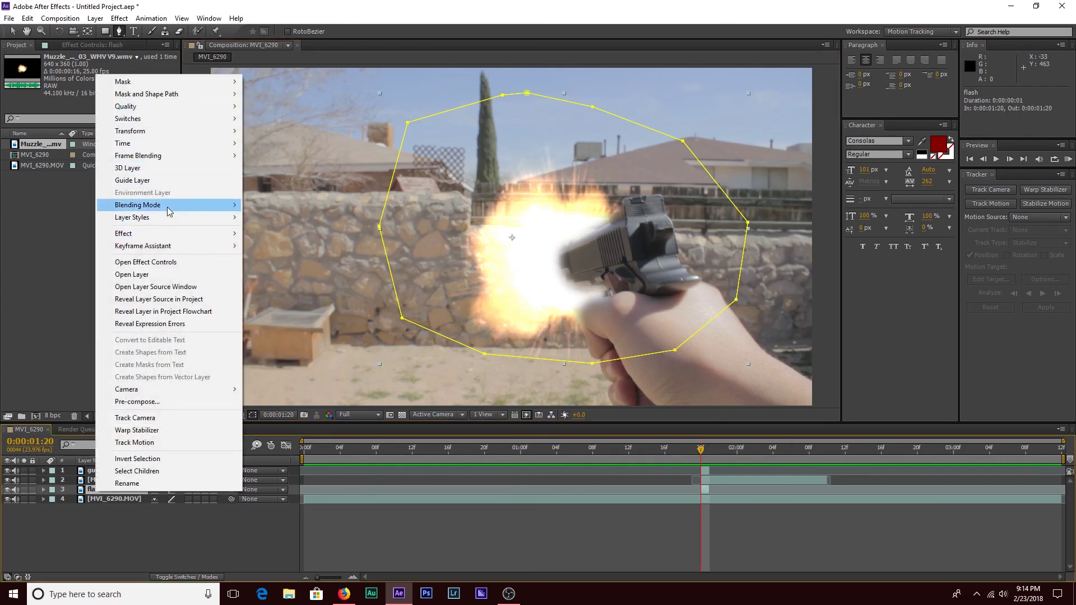
pyautogui.moveTo(174, 208)
pyautogui.click(286, 234)
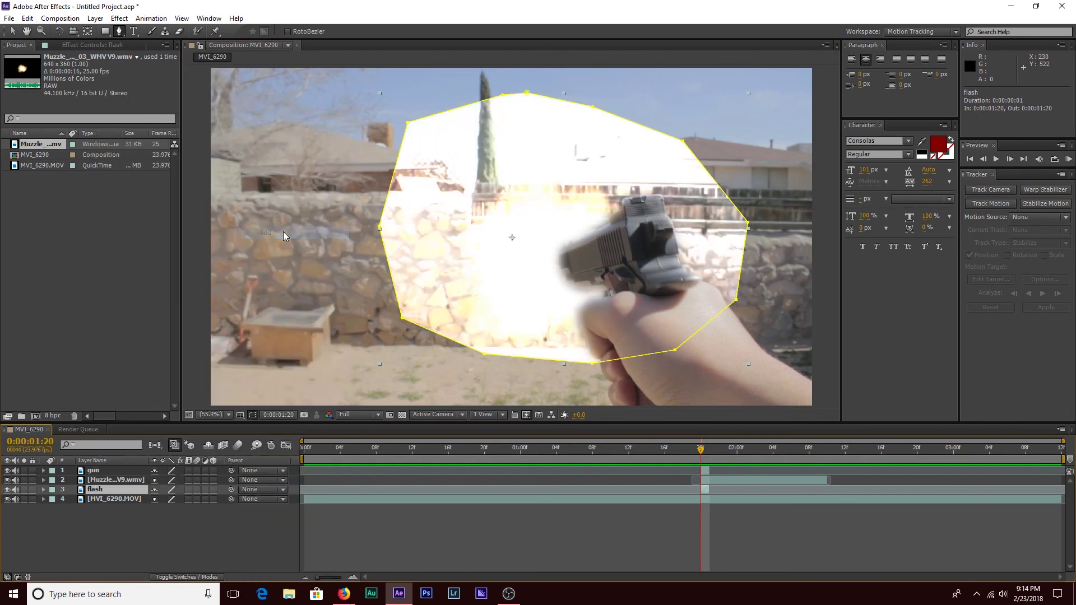
pyautogui.click(13, 32)
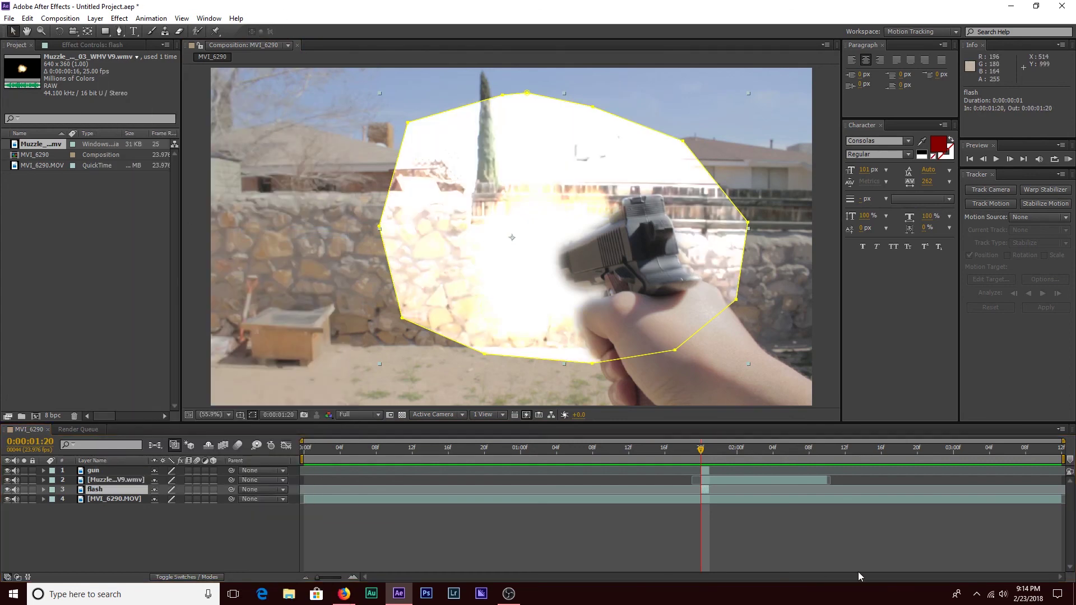
pyautogui.click(795, 536)
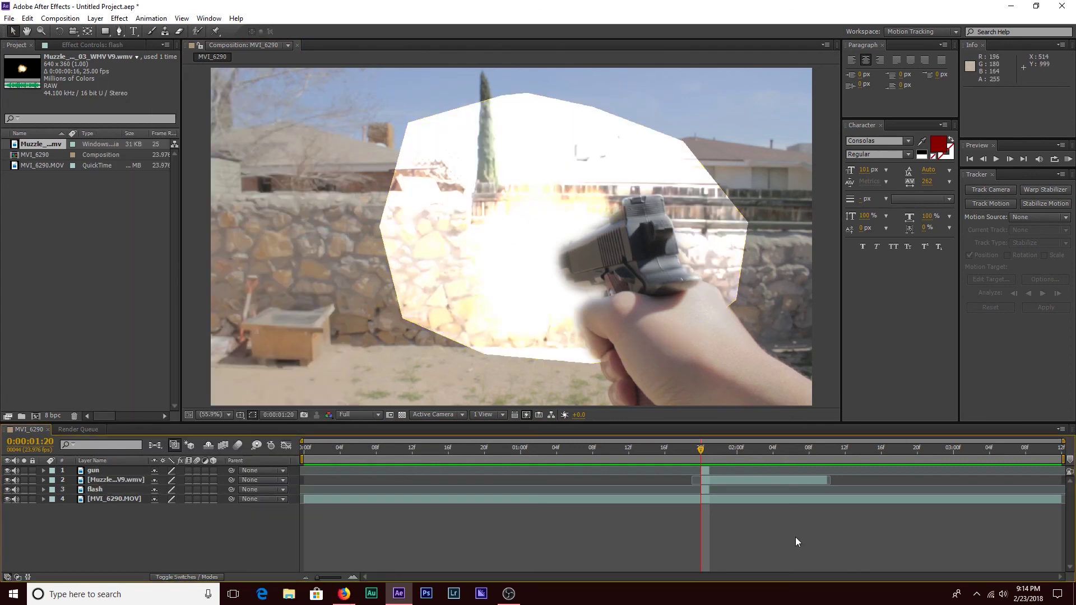
# - Set the feather of the flash layer's mask to 582 pixels
pyautogui.click(110, 491)
pyautogui.click(43, 490)
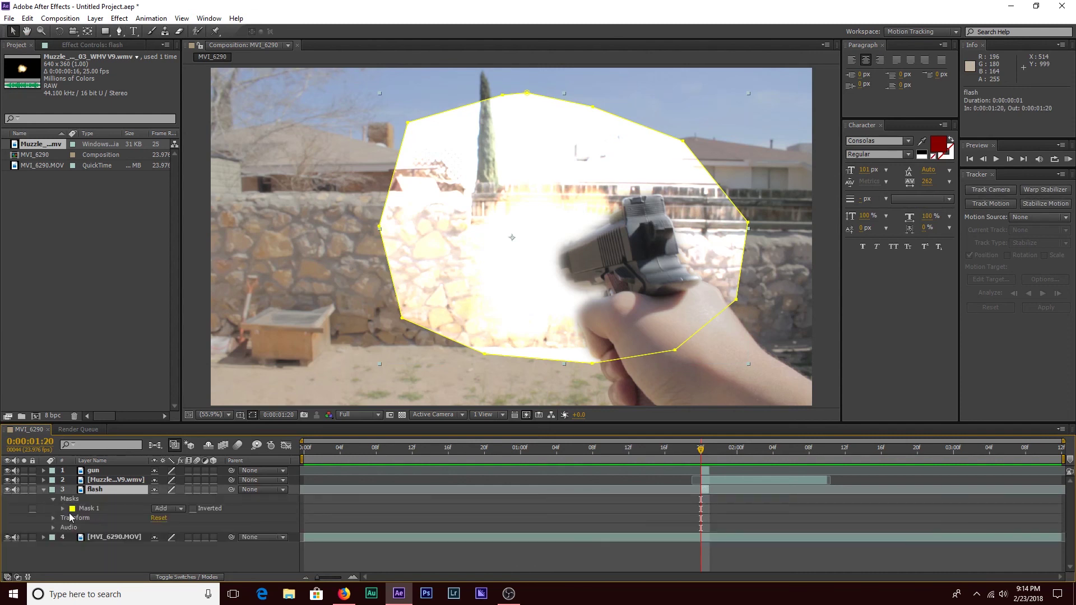
pyautogui.click(63, 509)
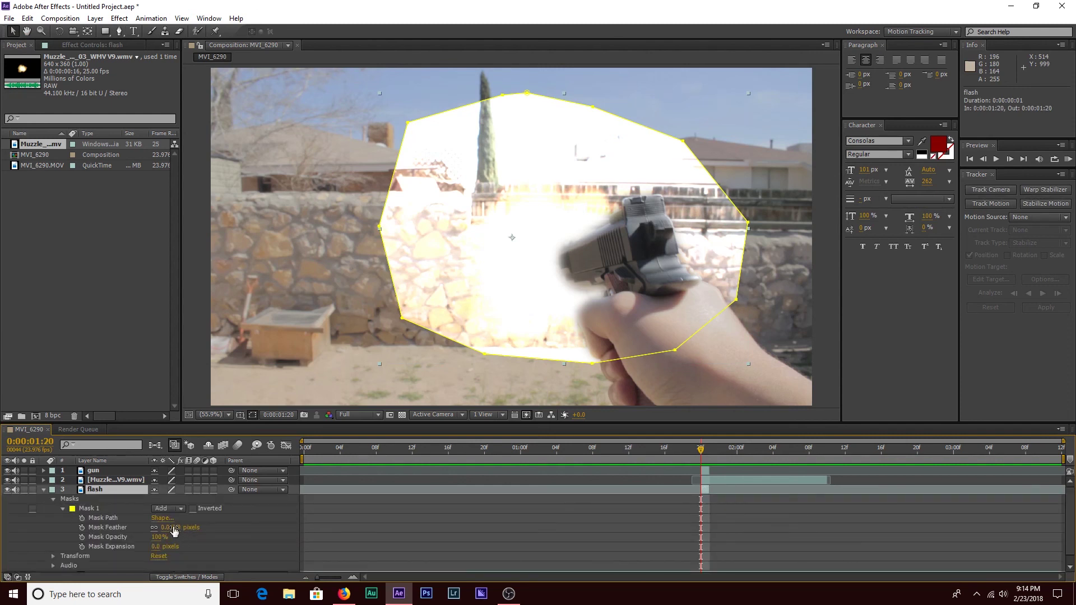
pyautogui.moveTo(173, 527); pyautogui.dragTo(490, 521)
pyautogui.click(590, 516)
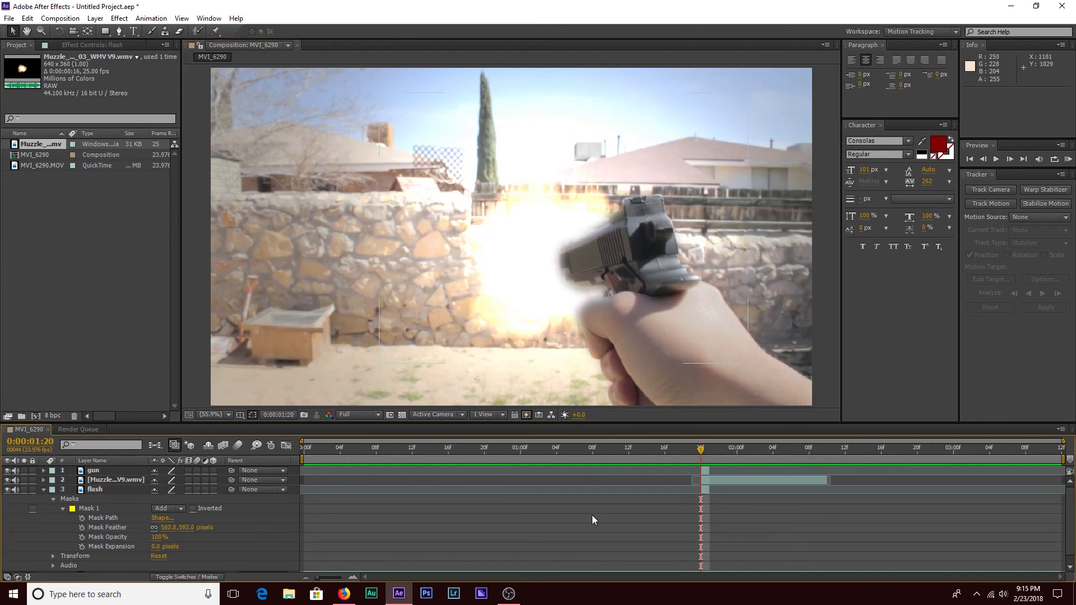
# - Play back the frames around the muzzle flash to check the softened light on the surroundings
pyautogui.scroll(-1, 409, 256)
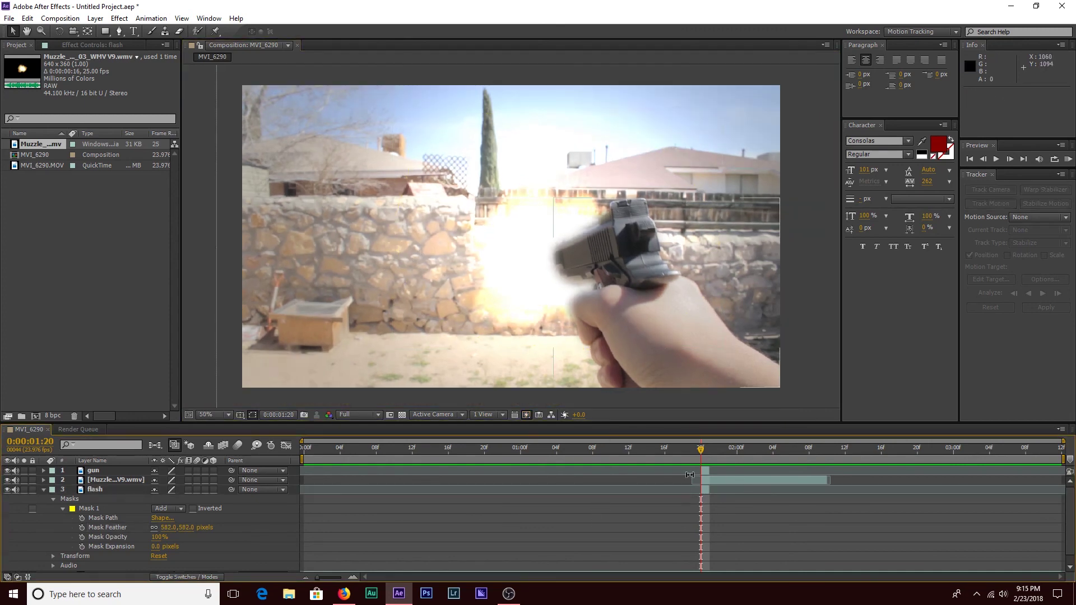
pyautogui.click(646, 459)
pyautogui.press('space')
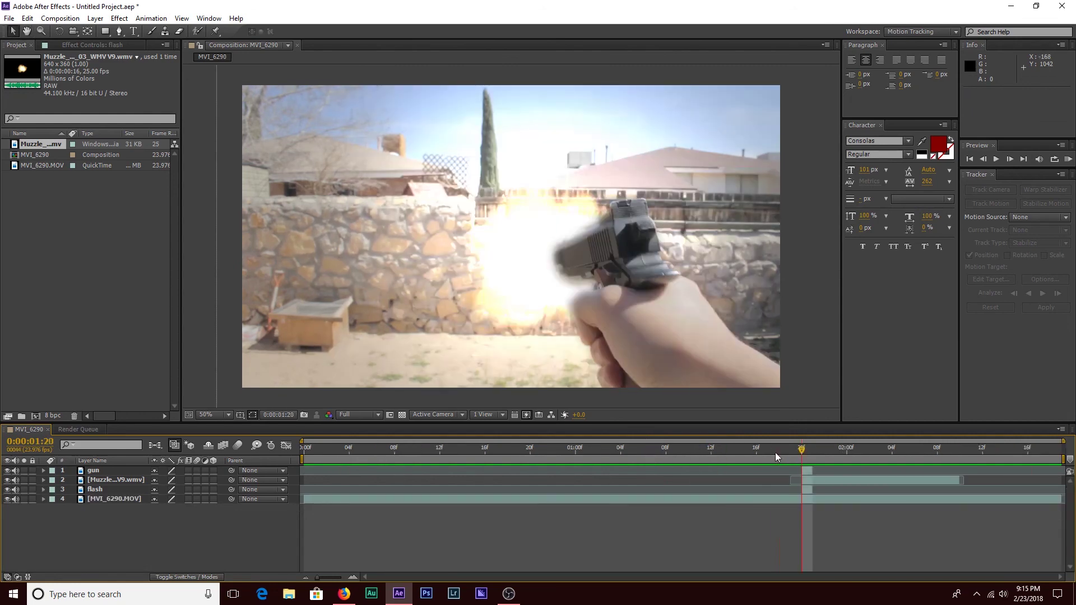
pyautogui.click(716, 456)
pyautogui.press('space')
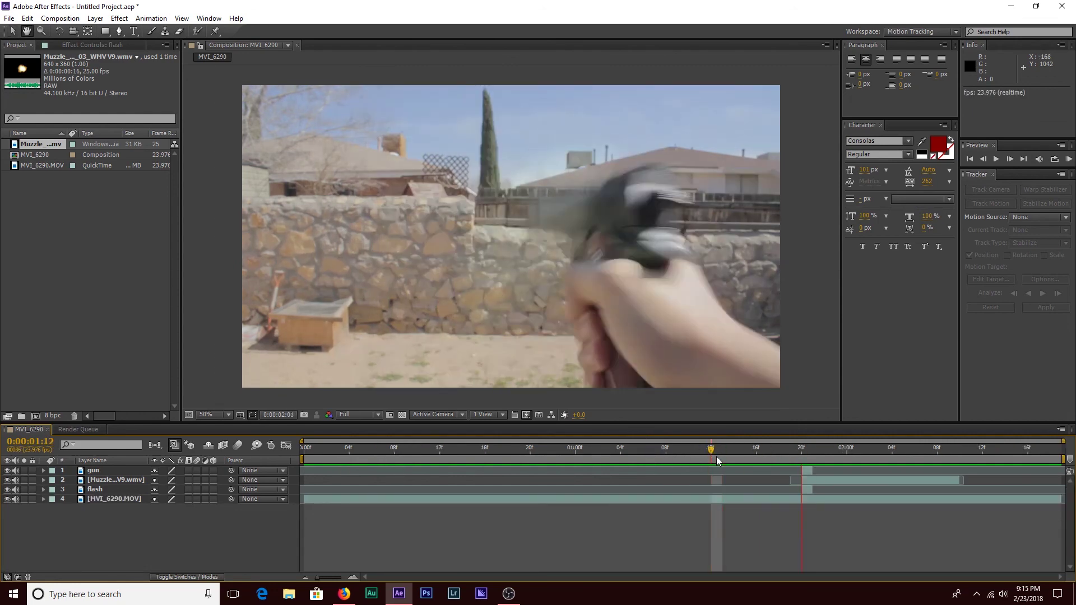
pyautogui.moveTo(775, 445); pyautogui.dragTo(759, 463)
pyautogui.press('space')
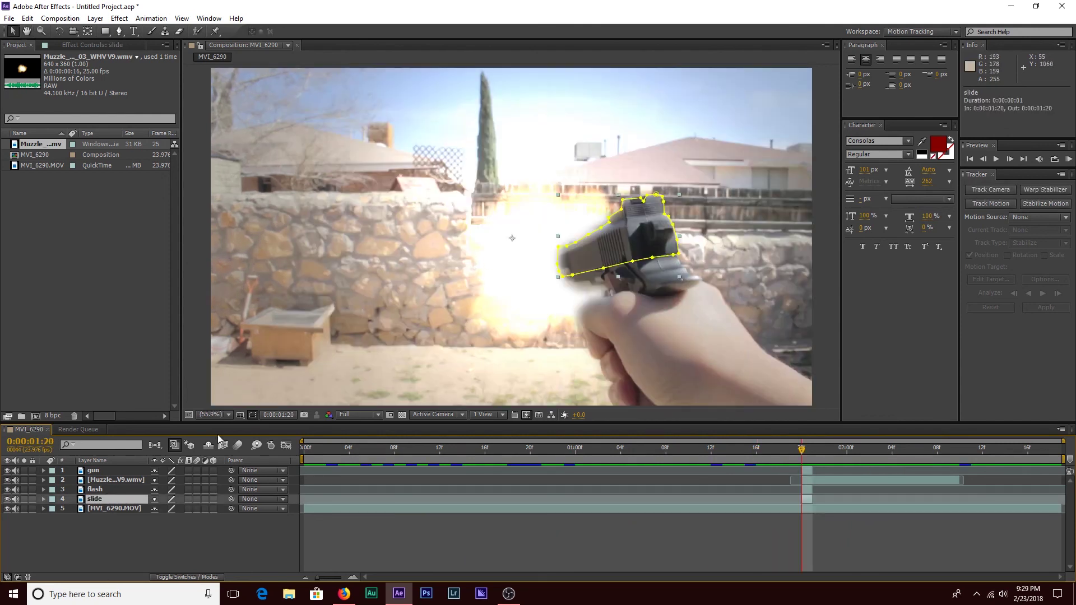
# - Move the slide layer to the top of the layer stack and shift the masked pistol slide backward along the gun
pyautogui.moveTo(100, 500); pyautogui.dragTo(102, 471)
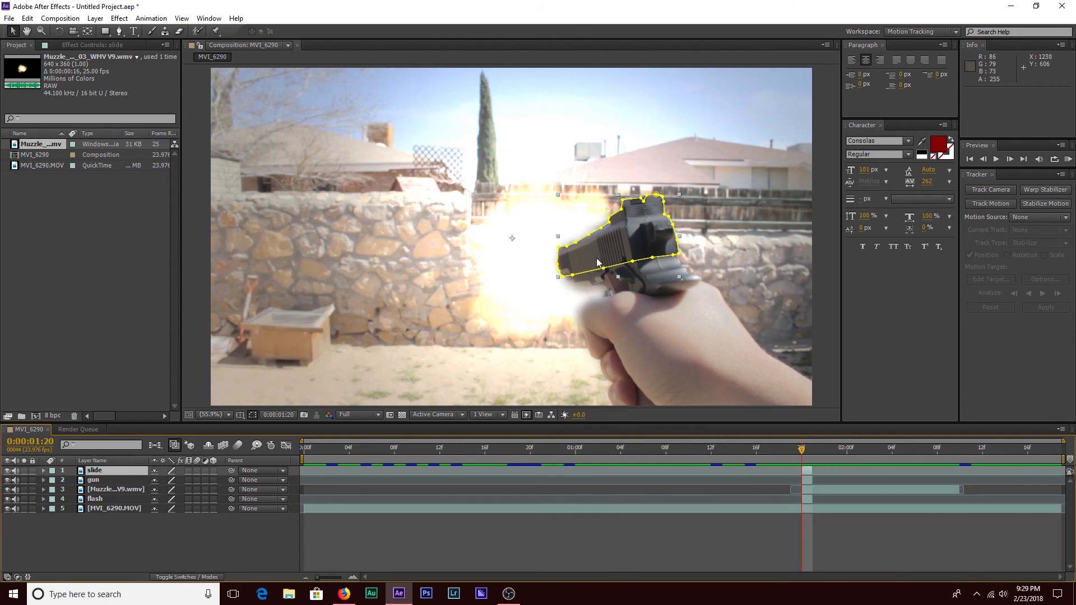
pyautogui.moveTo(607, 258); pyautogui.dragTo(644, 248)
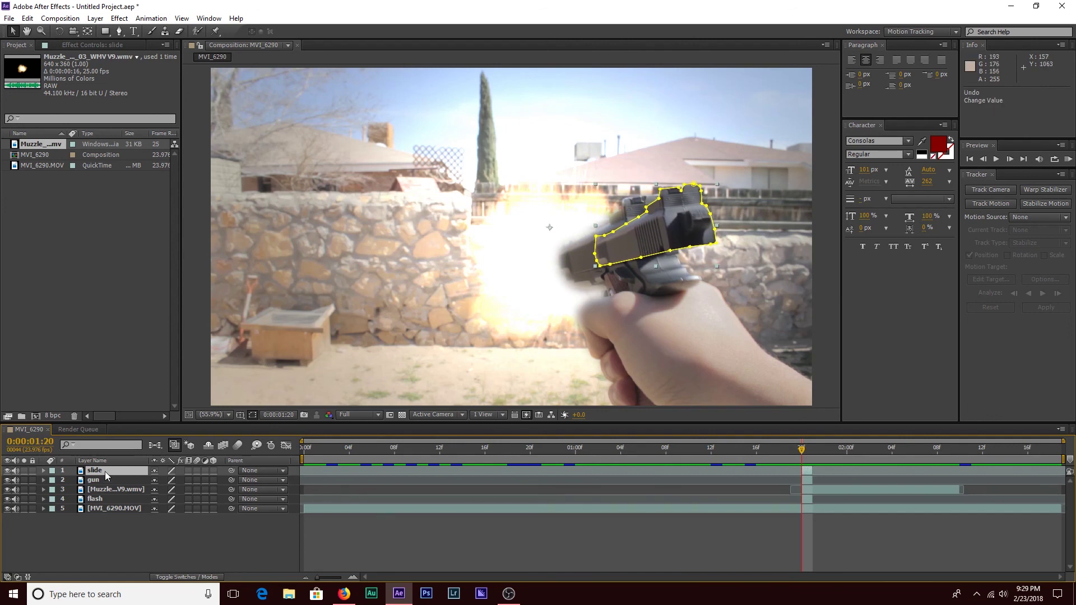
# - Apply a Gaussian Blur to the slide layer with horizontal blur dimensions and a blurriness of 21.1
pyautogui.click(119, 18)
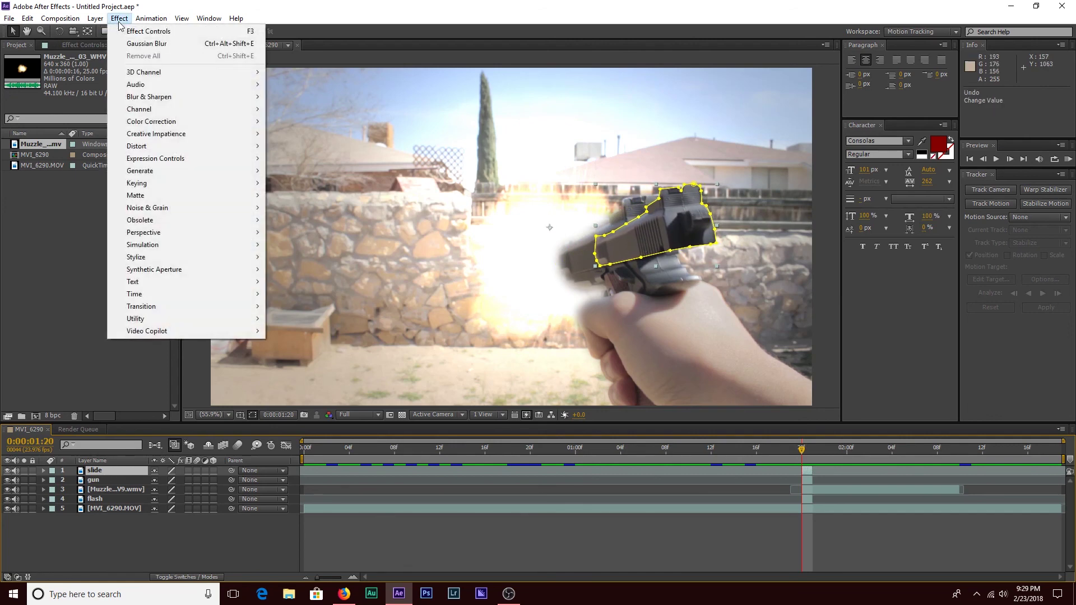
pyautogui.moveTo(180, 99)
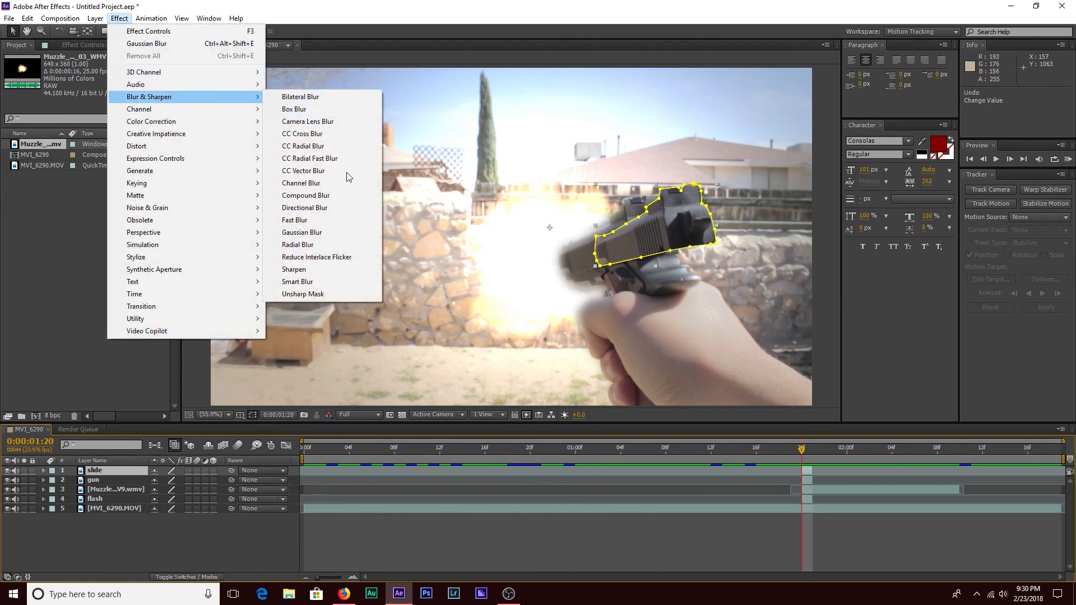
pyautogui.click(339, 233)
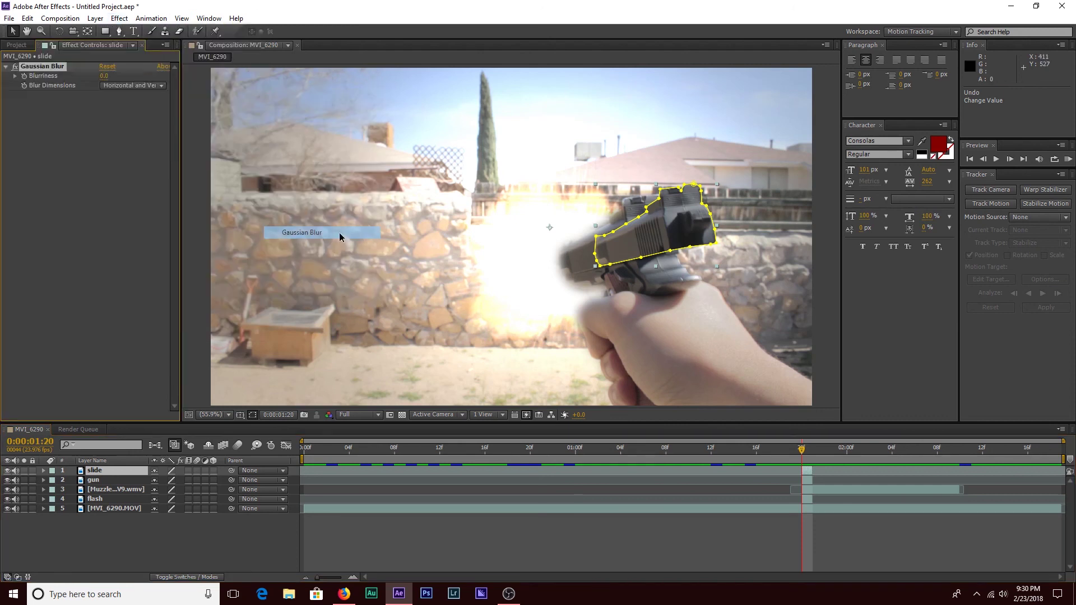
pyautogui.click(123, 88)
pyautogui.click(126, 111)
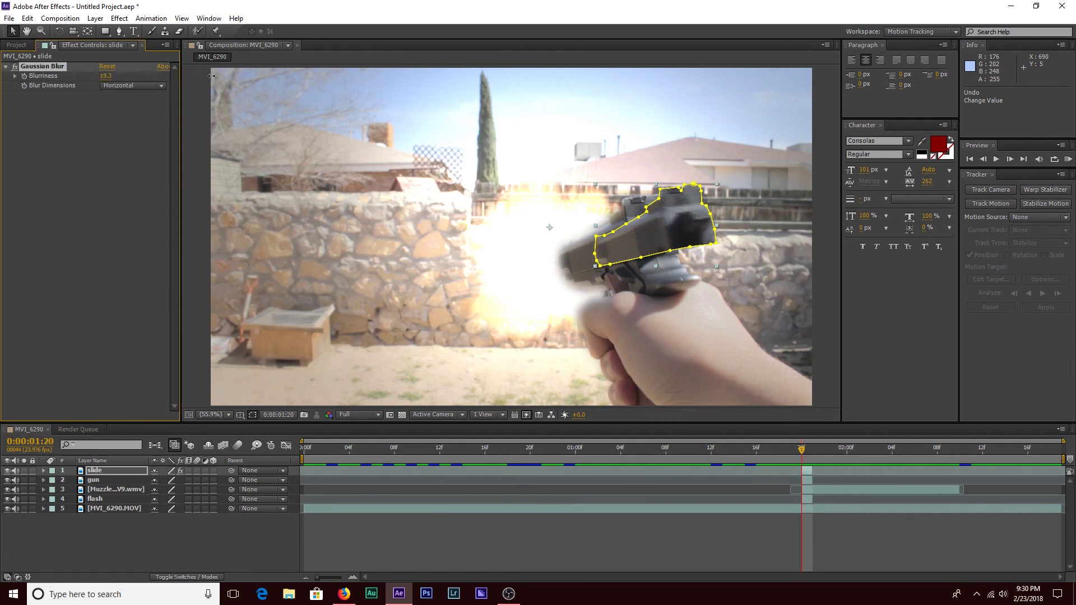
pyautogui.click(559, 544)
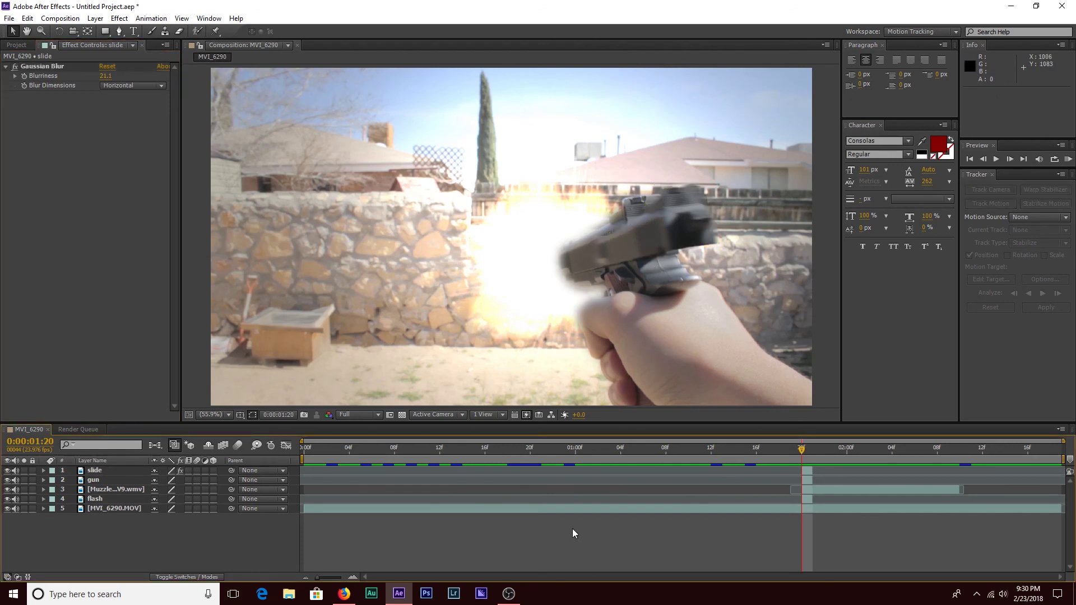
# - Play back the shot to check the slide recoil, and return to the flash frame at 0:00:01:20
pyautogui.moveTo(812, 451); pyautogui.dragTo(746, 459)
pyautogui.press('space')
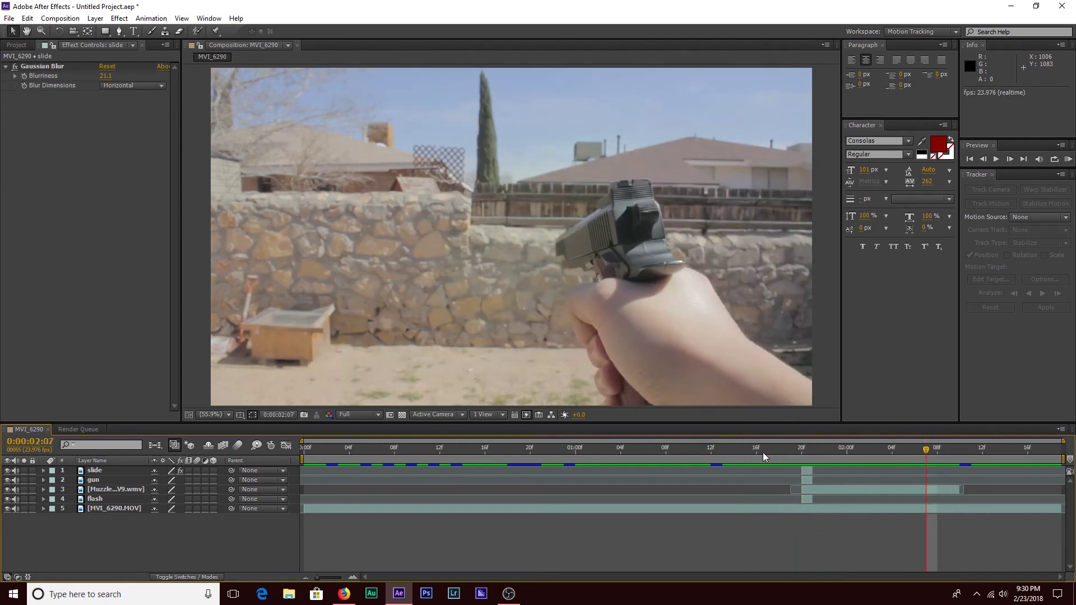
pyautogui.click(796, 452)
pyautogui.moveTo(796, 452)
pyautogui.mouseDown()
pyautogui.moveTo(728, 456)
pyautogui.moveTo(805, 451)
pyautogui.mouseUp()
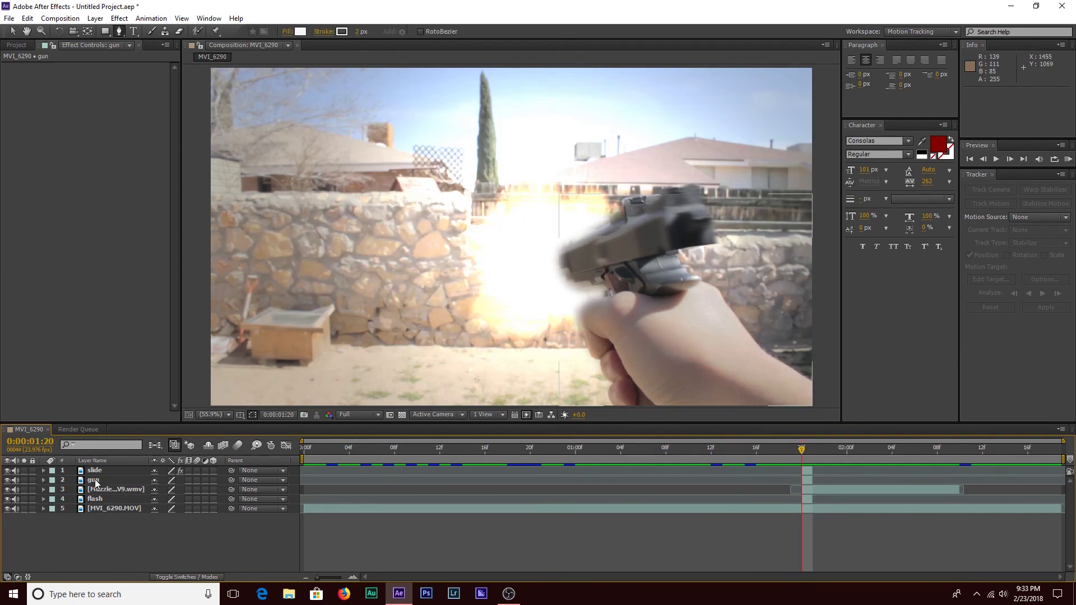
# - Reshape the gun layer's mask by pulling in its points along the muzzle, upper slide and front sight to expose the barrel
pyautogui.click(95, 481)
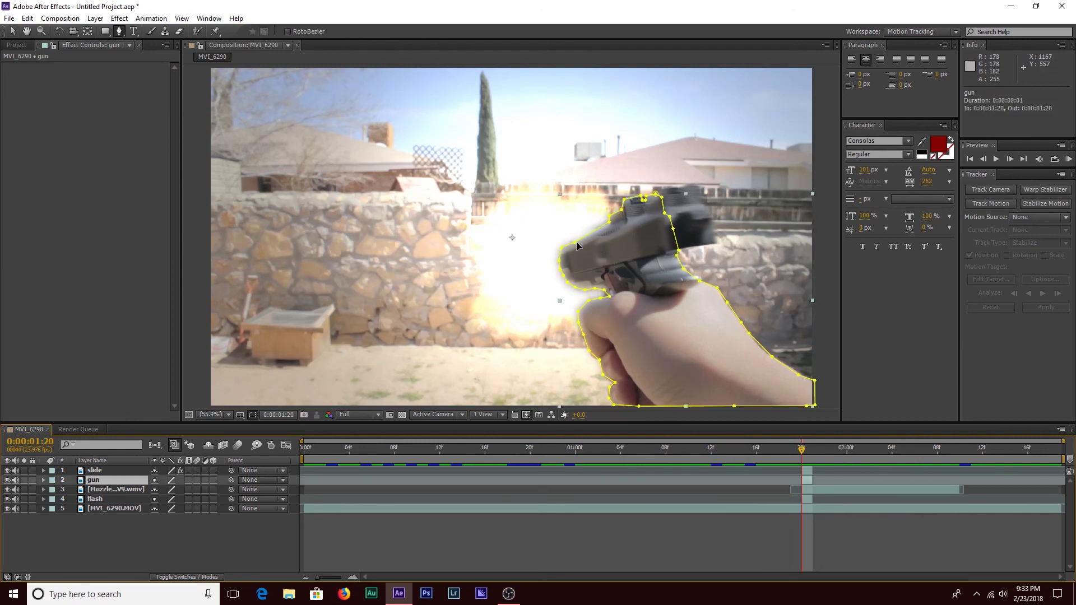
pyautogui.moveTo(576, 245)
pyautogui.mouseDown()
pyautogui.moveTo(595, 253)
pyautogui.moveTo(585, 264)
pyautogui.mouseUp()
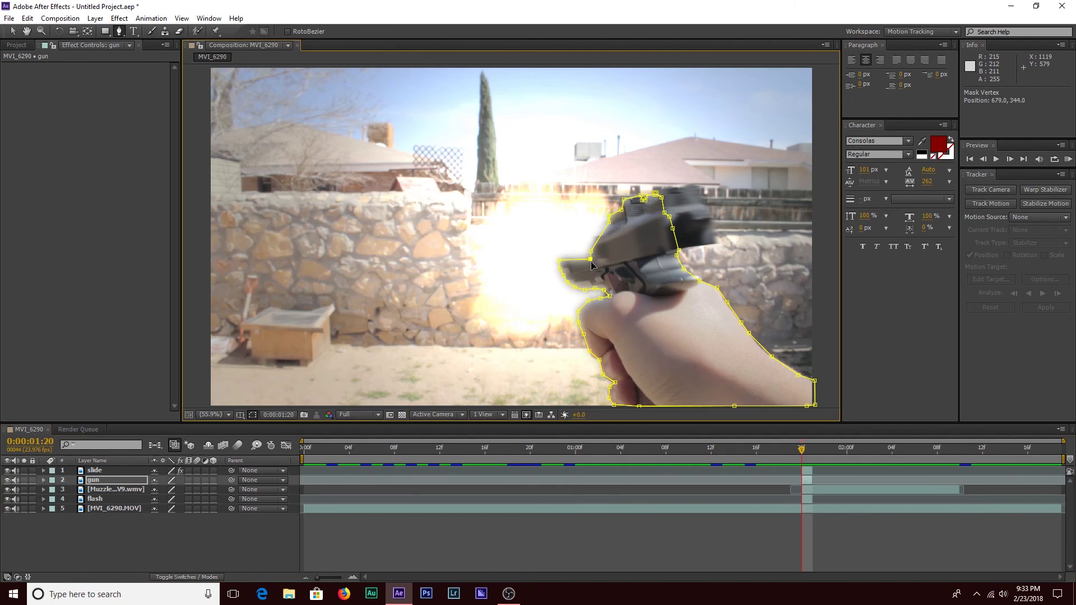
pyautogui.click(615, 227)
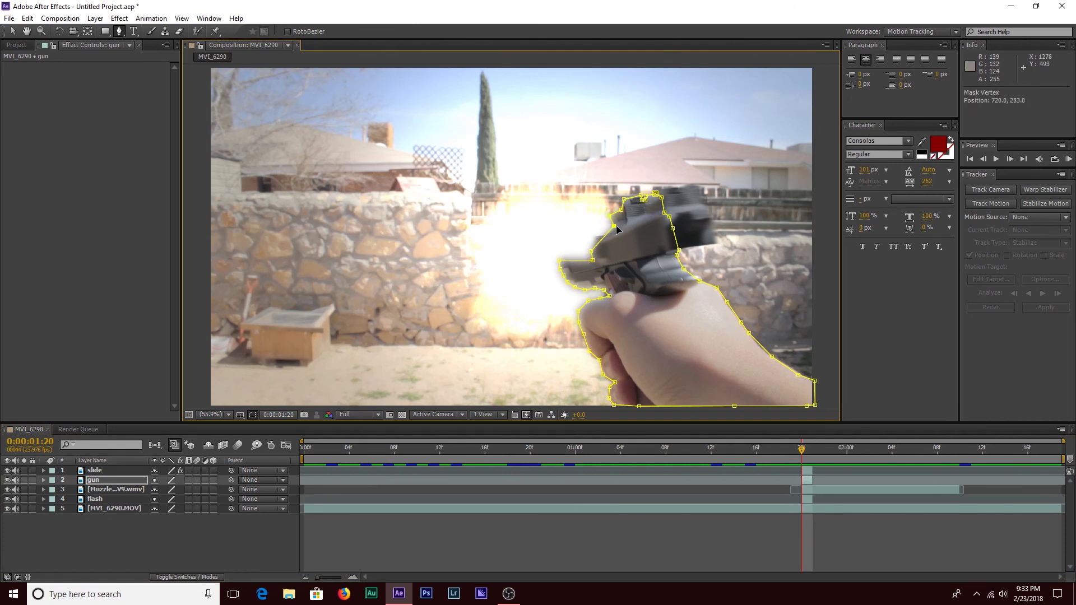
pyautogui.click(630, 217)
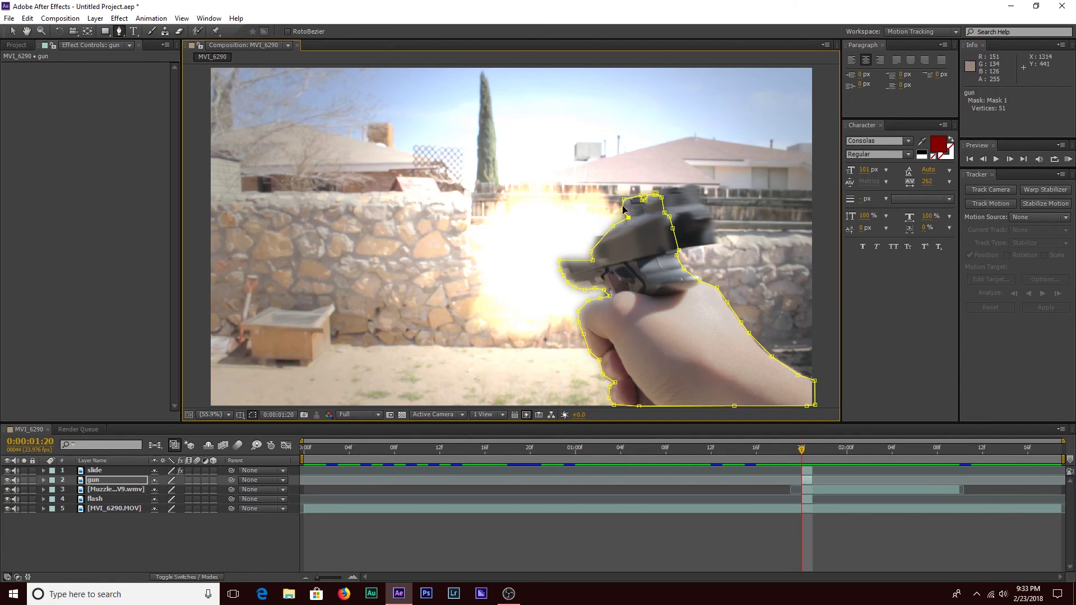
pyautogui.moveTo(637, 213); pyautogui.dragTo(648, 208)
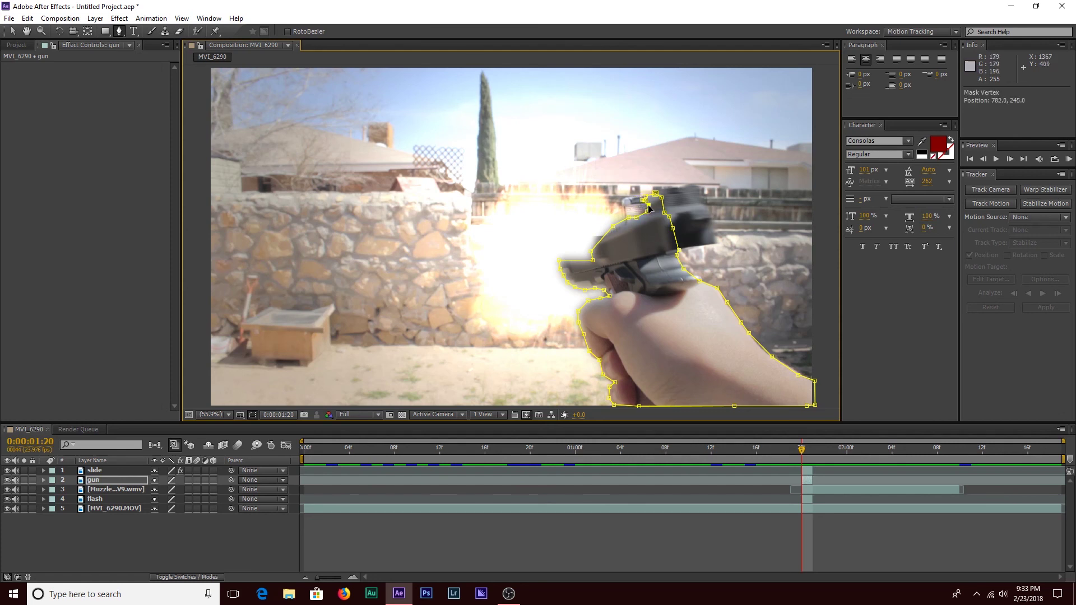
pyautogui.moveTo(560, 261); pyautogui.dragTo(565, 269)
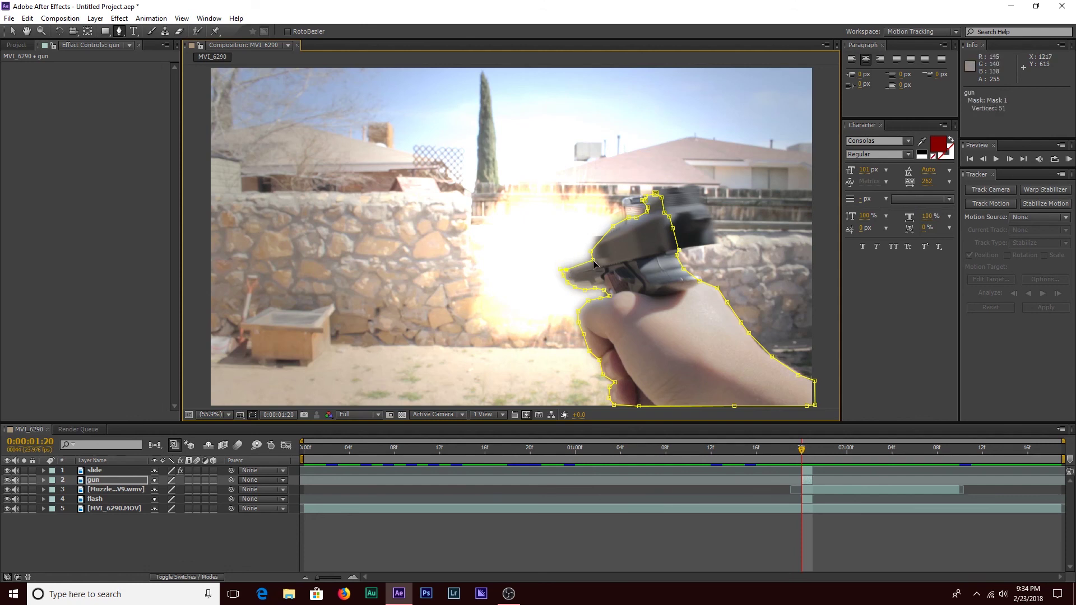
pyautogui.moveTo(567, 270); pyautogui.dragTo(589, 282)
pyautogui.click(578, 288)
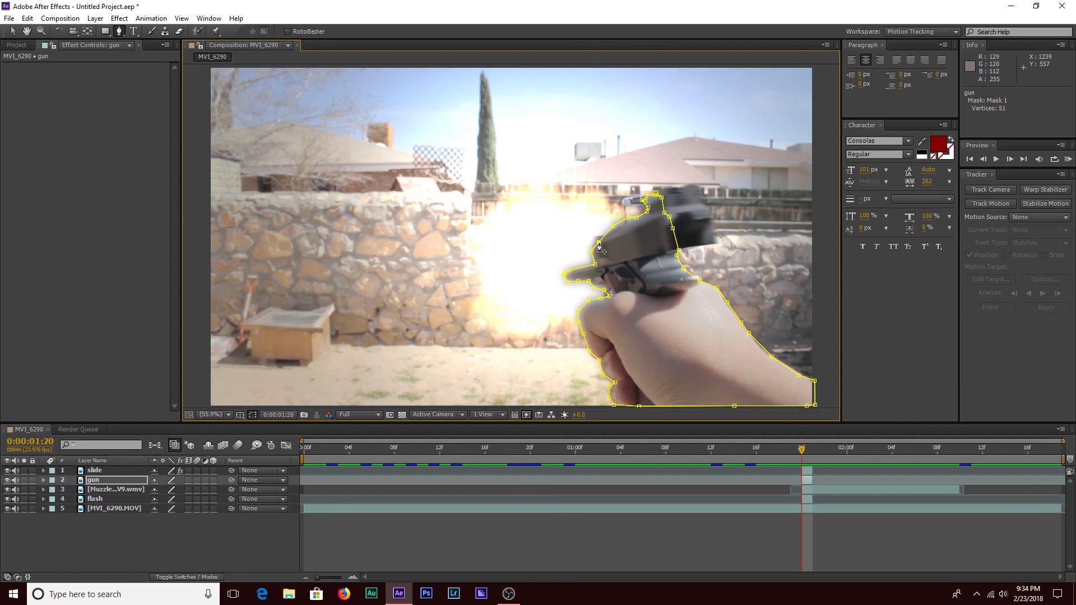
pyautogui.moveTo(599, 244); pyautogui.dragTo(597, 241)
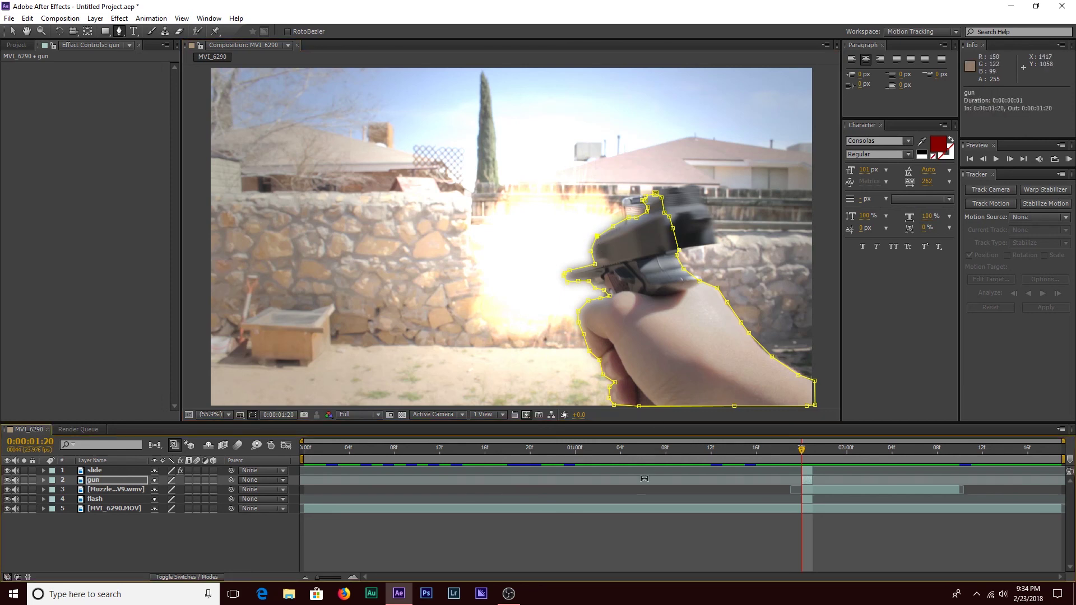
# - Duplicate the MVI_6290.MOV layer, shift the copy to start at 0:00:01:02, and trim it to the single frame at 0:00:01:20
pyautogui.click(657, 510)
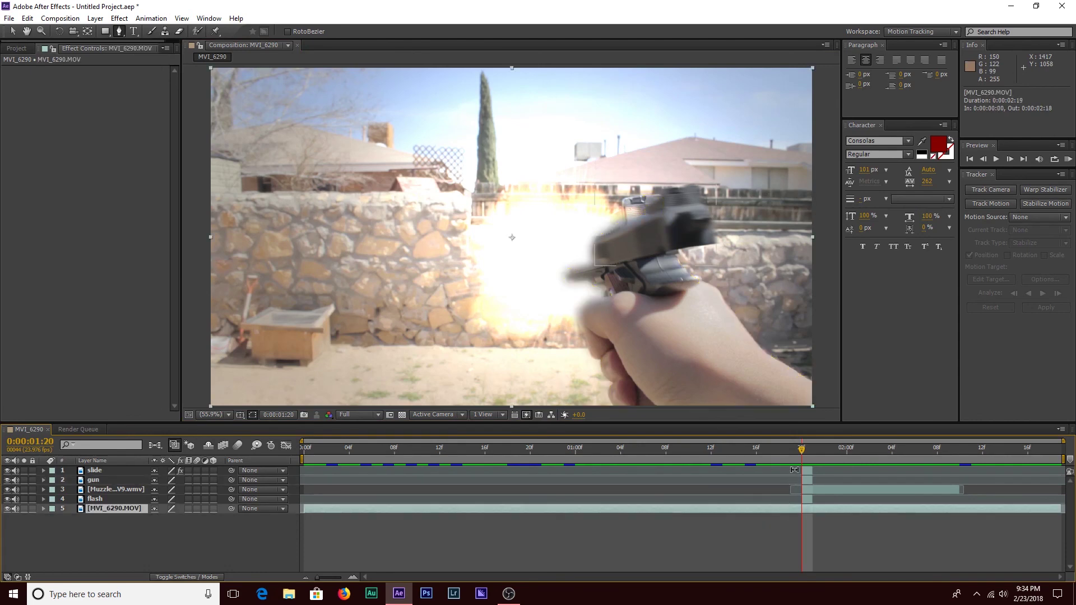
pyautogui.click(792, 453)
pyautogui.moveTo(792, 455); pyautogui.dragTo(801, 455)
pyautogui.press('v')
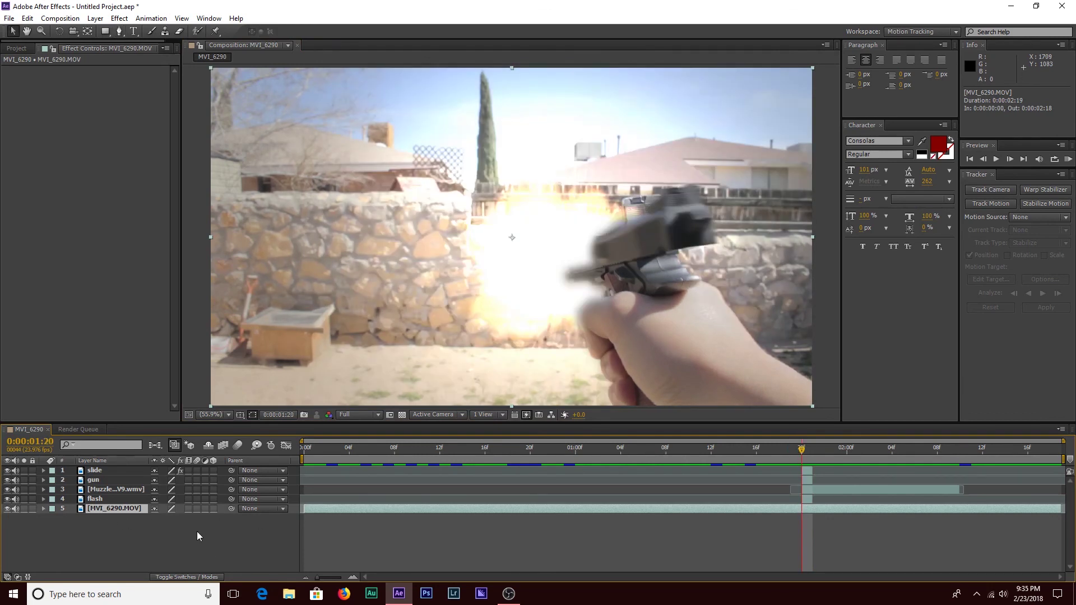
pyautogui.hotkey('ctrl', 'd')
pyautogui.moveTo(305, 510); pyautogui.dragTo(801, 510)
pyautogui.moveTo(544, 508); pyautogui.dragTo(636, 509)
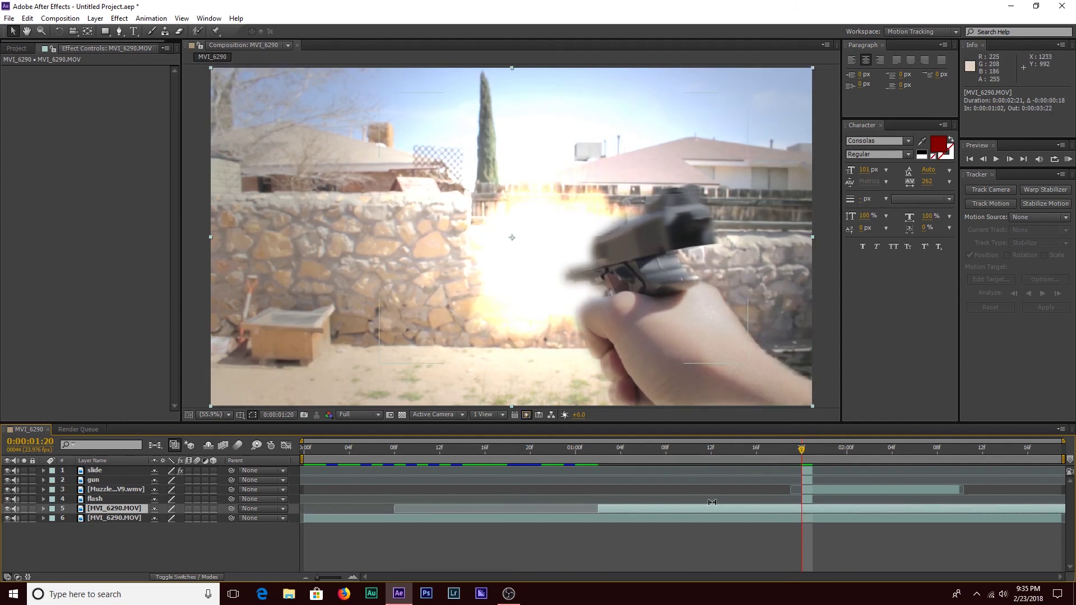
pyautogui.moveTo(707, 509); pyautogui.dragTo(386, 529)
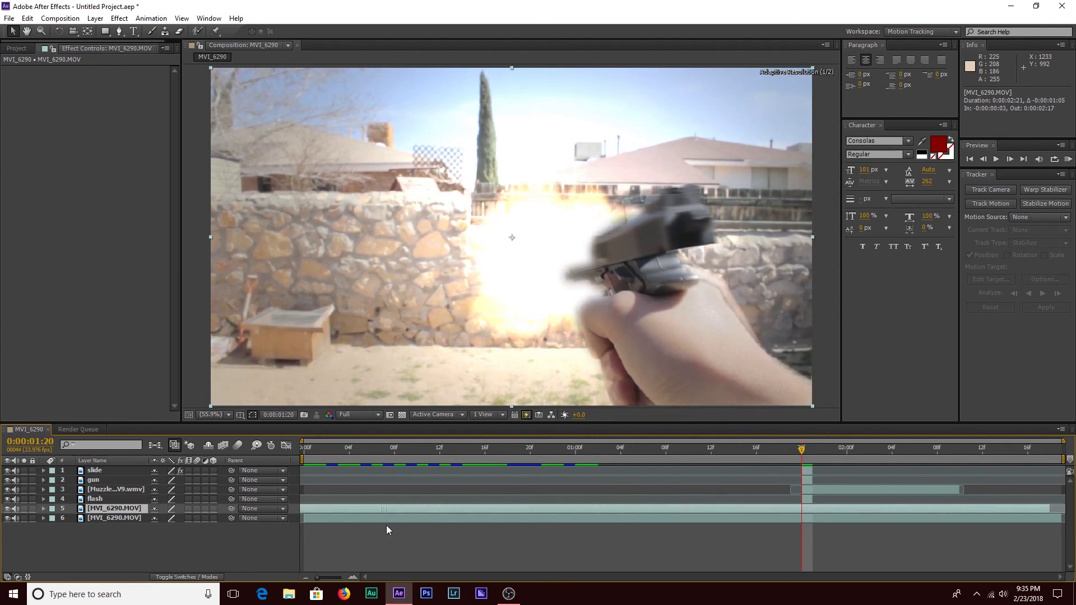
pyautogui.moveTo(1051, 504); pyautogui.dragTo(813, 510)
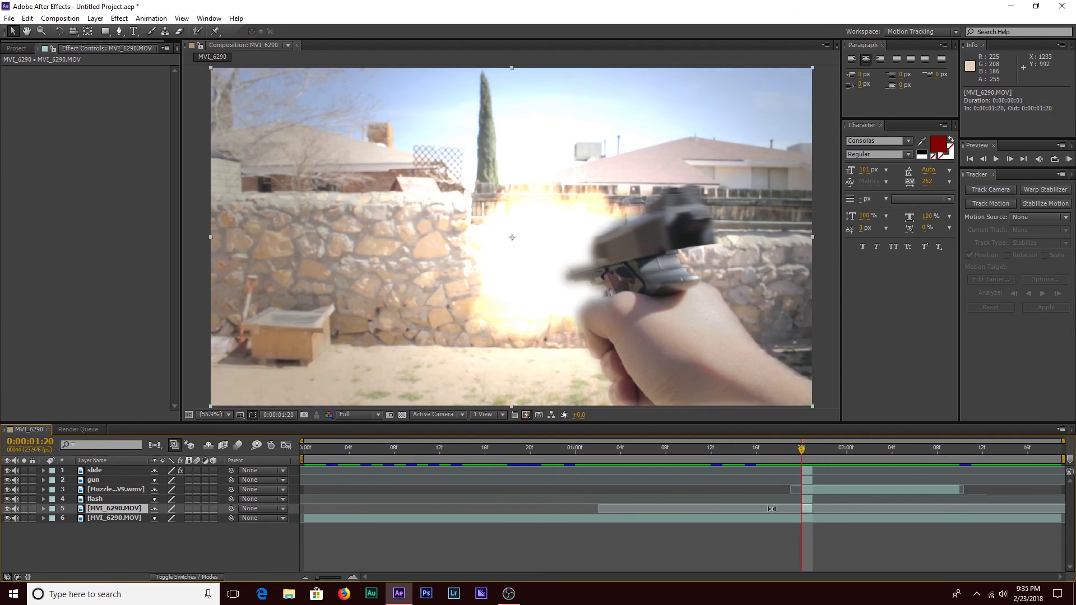
# - Rename the one-frame background copy as "clean plate"
pyautogui.rightClick(139, 511)
pyautogui.click(170, 502)
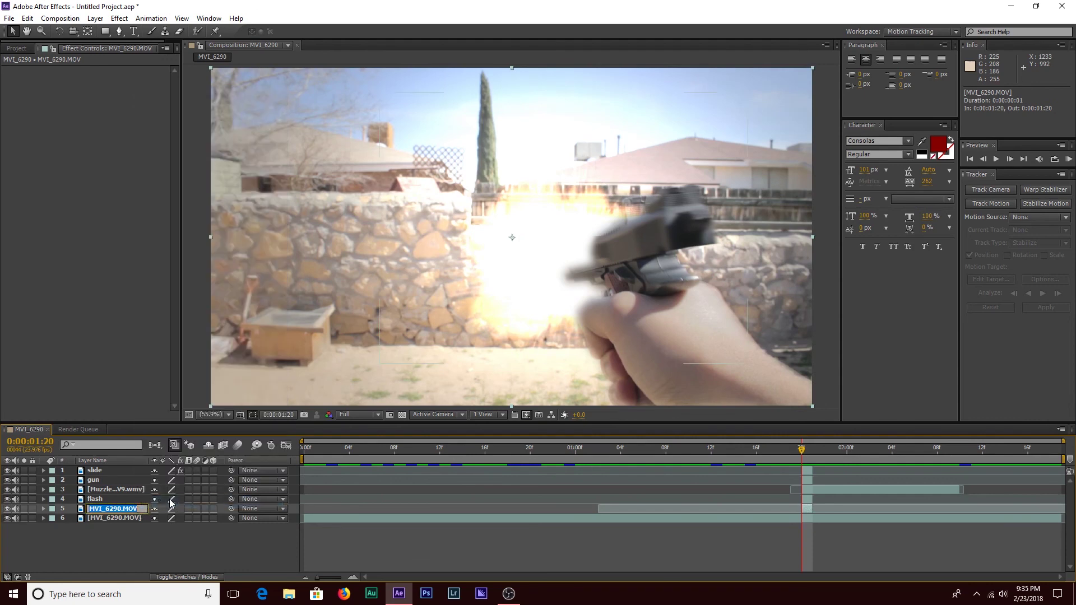
pyautogui.write('clean plate')
pyautogui.press('Return')
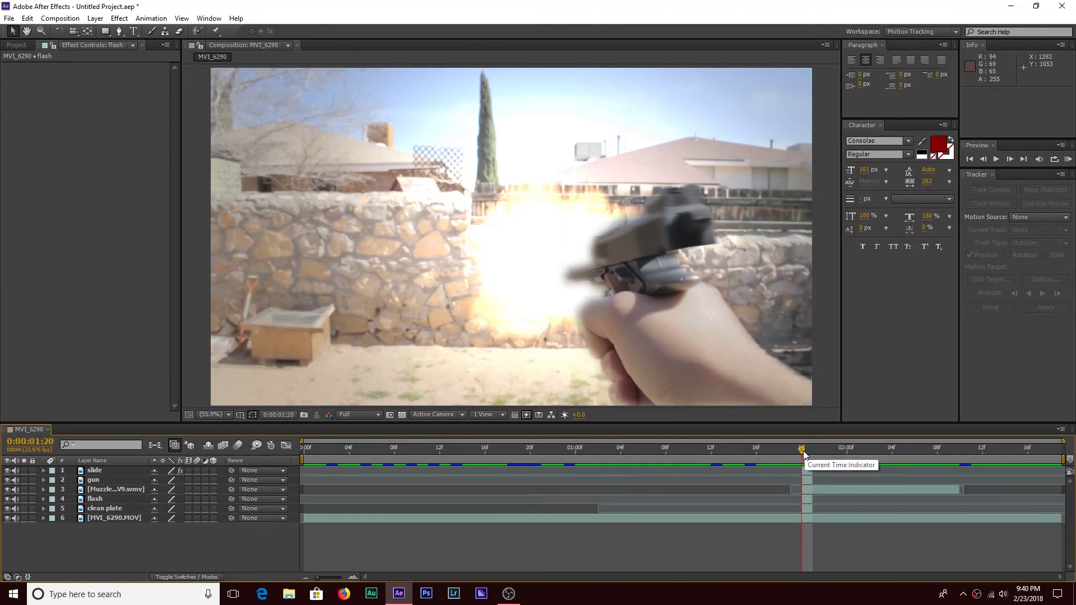
# - Play back the composition from its early frames through the gunshot to review the finished effect
pyautogui.moveTo(803, 454); pyautogui.dragTo(328, 476)
pyautogui.press('space')
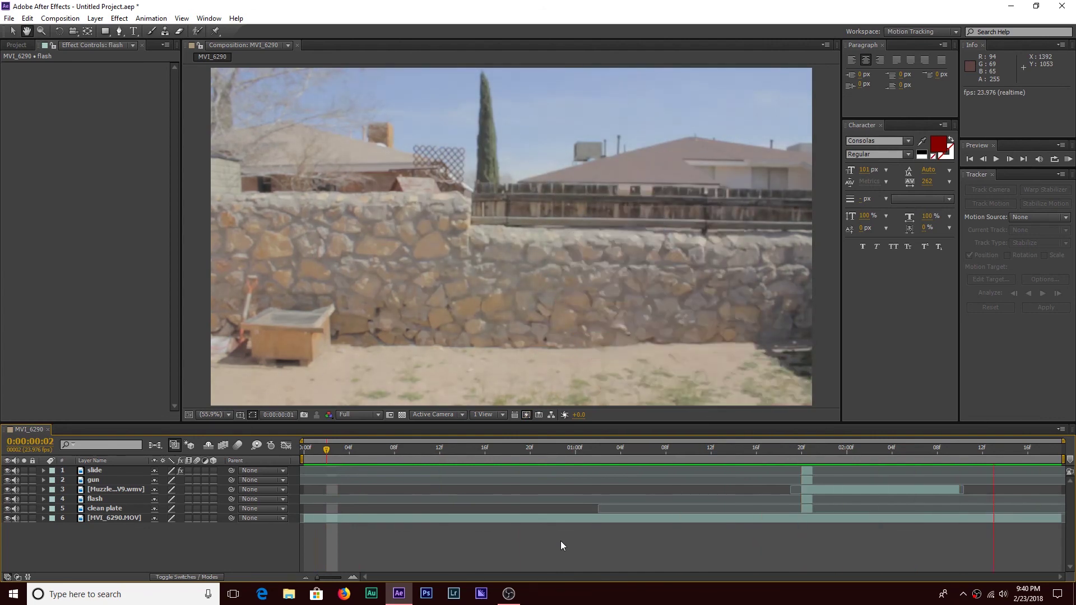
pyautogui.click(456, 449)
pyautogui.press('space')
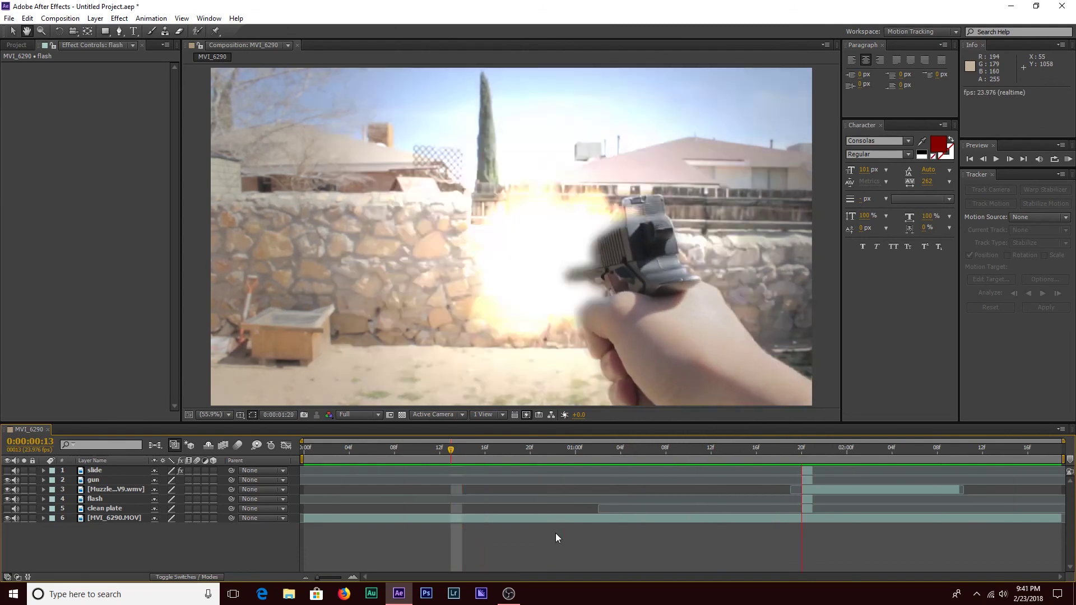
pyautogui.press('space')
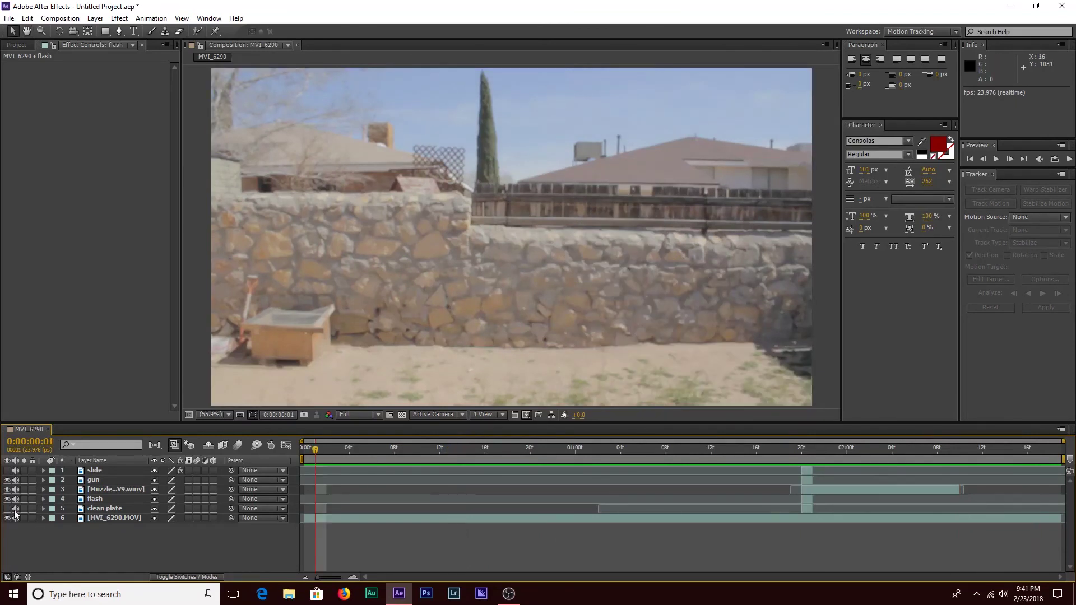
pyautogui.click(734, 395)
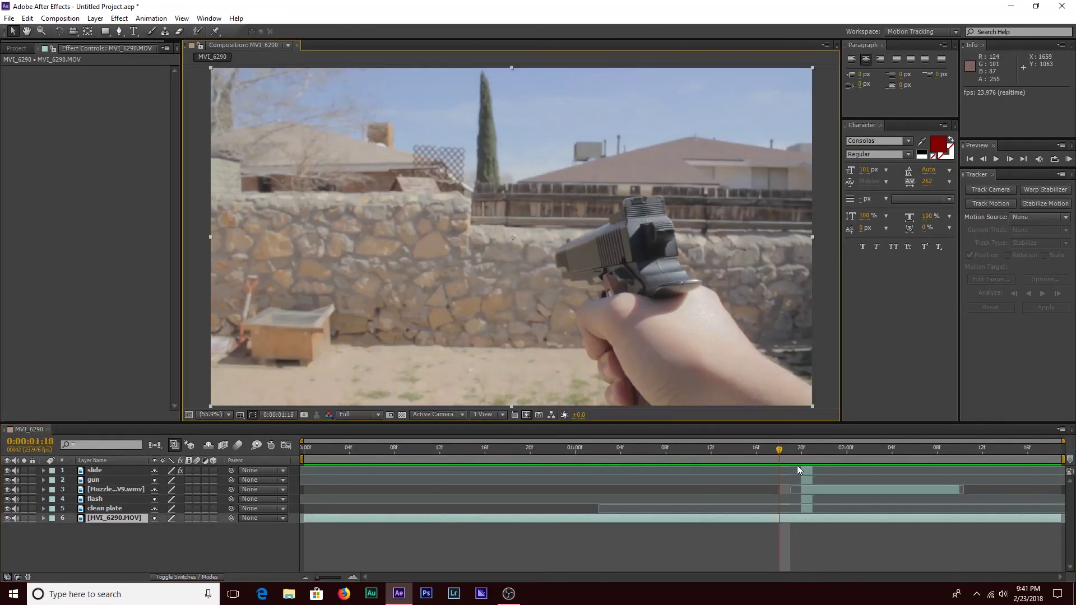
# - Add the MVI_6290 composition to the render queue and check its output destination without changing it
pyautogui.click(9, 18)
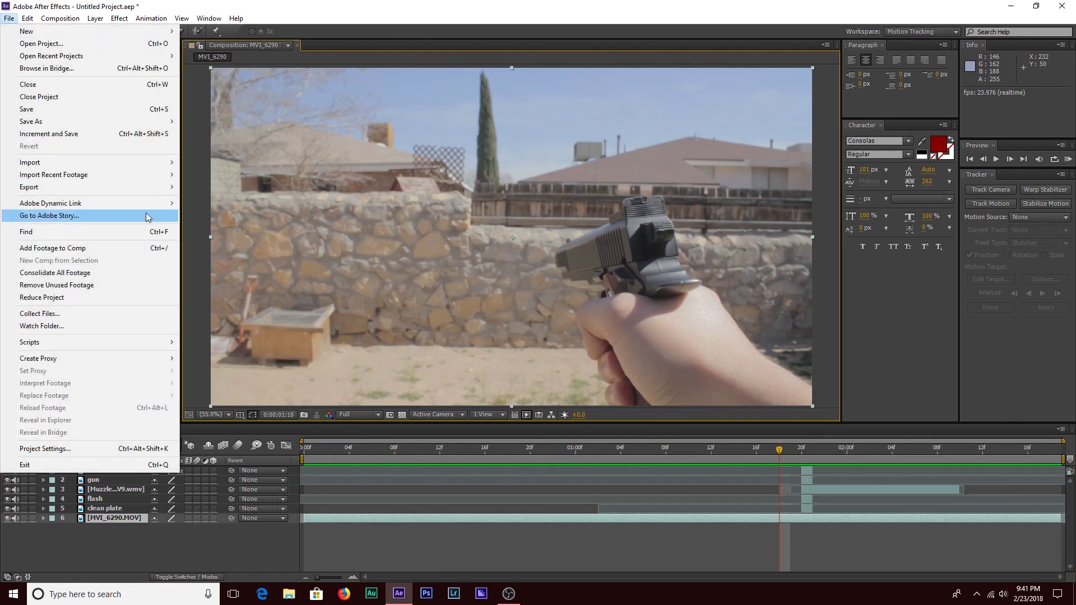
pyautogui.moveTo(117, 187)
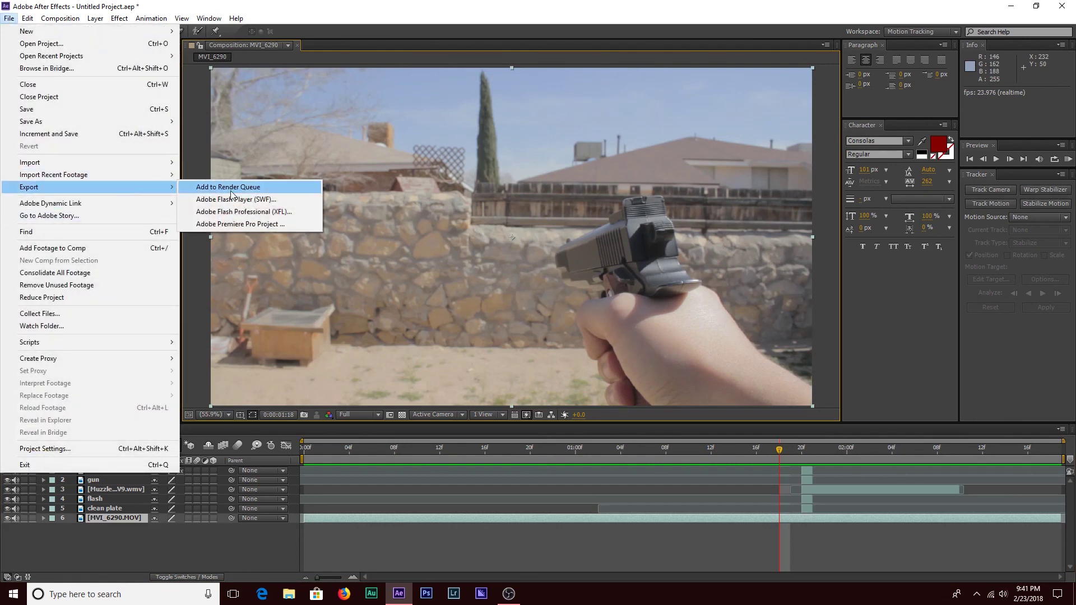
pyautogui.click(231, 190)
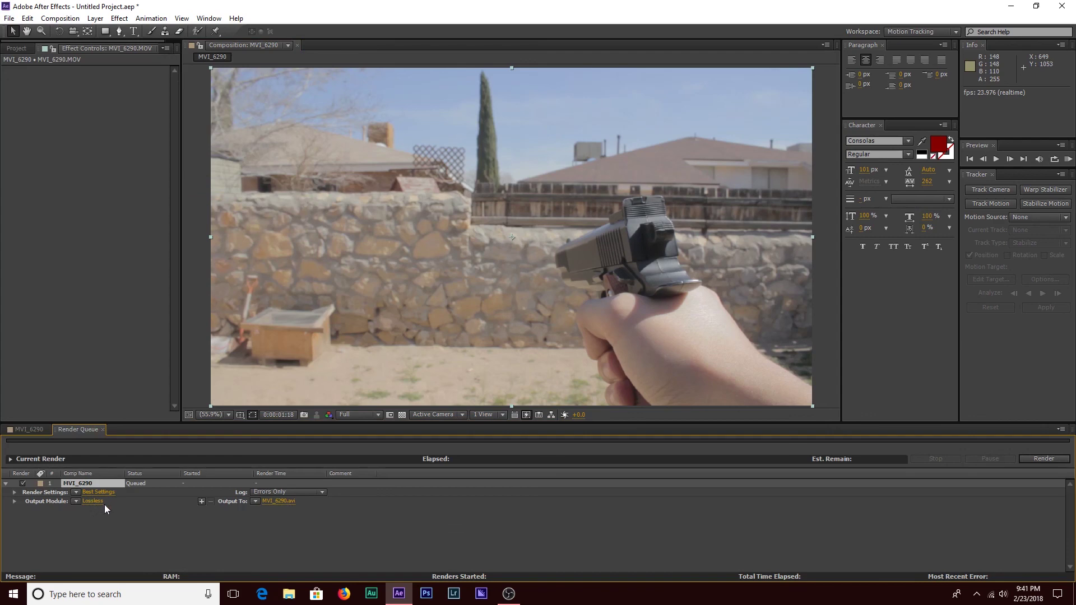
pyautogui.click(274, 501)
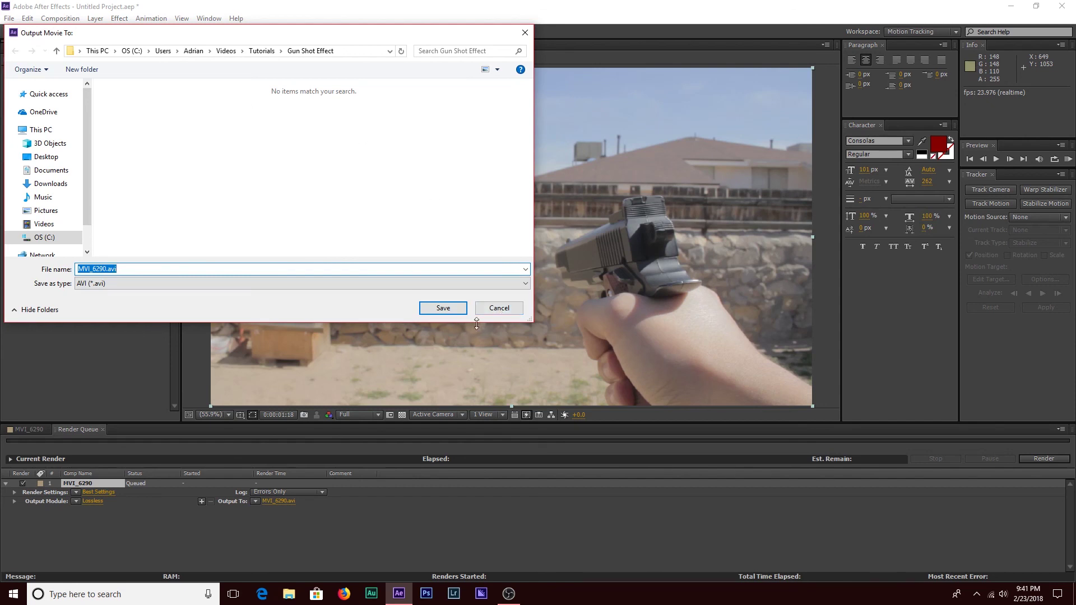
pyautogui.click(499, 309)
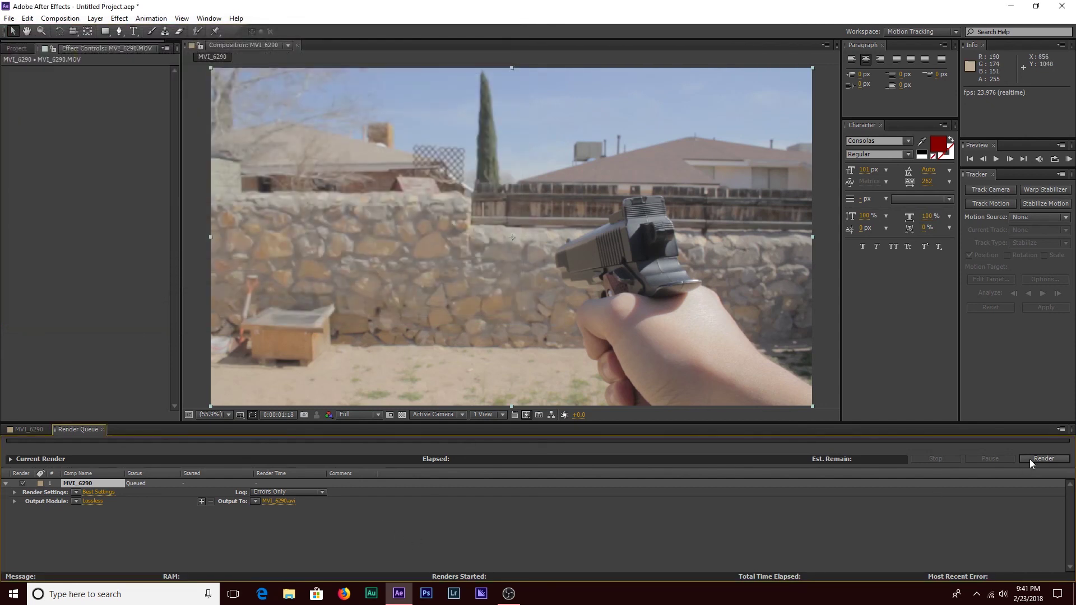